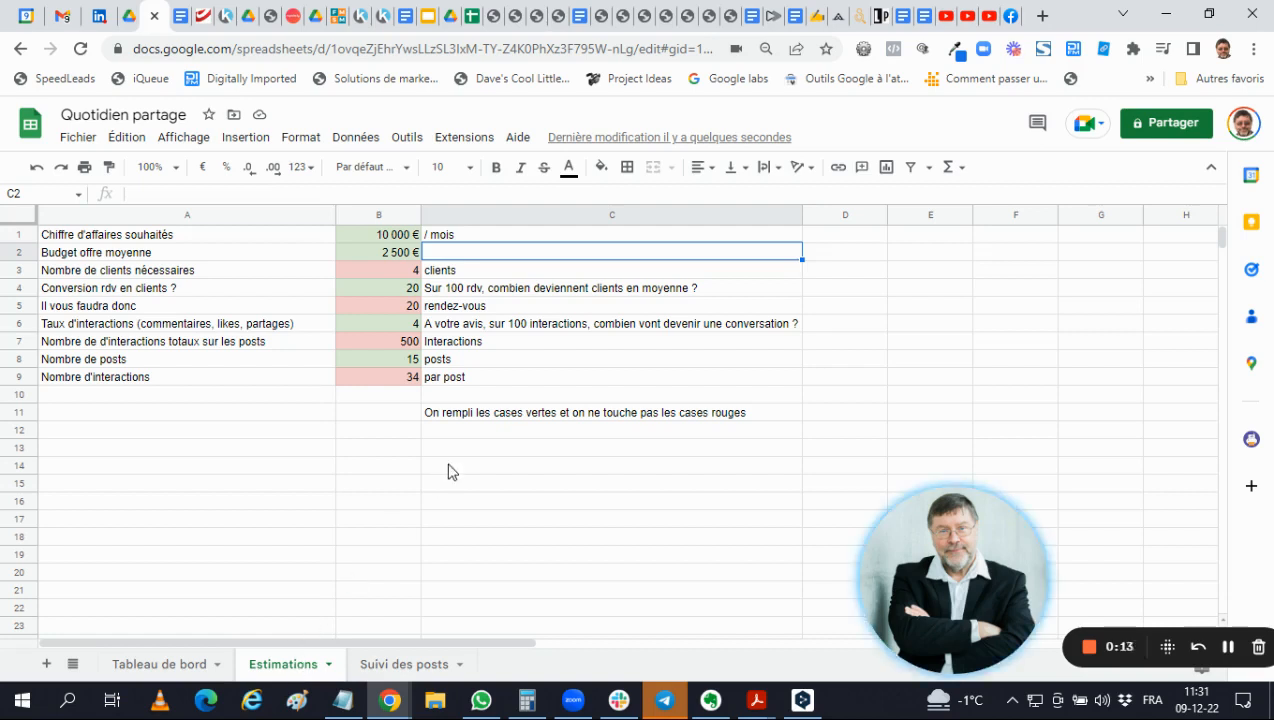
- Examine the green input cells and red calculated cells on the Estimations sheet, from desired revenue down to interactions per post
click(547, 417)
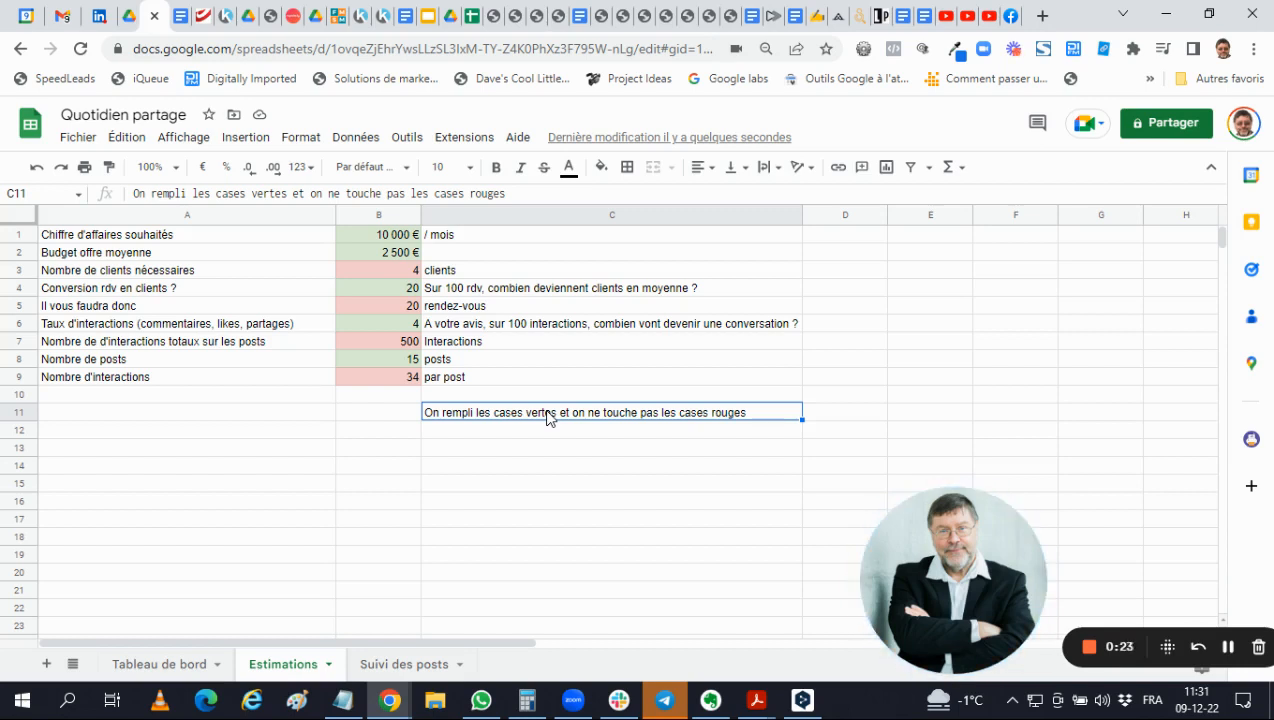
click(370, 240)
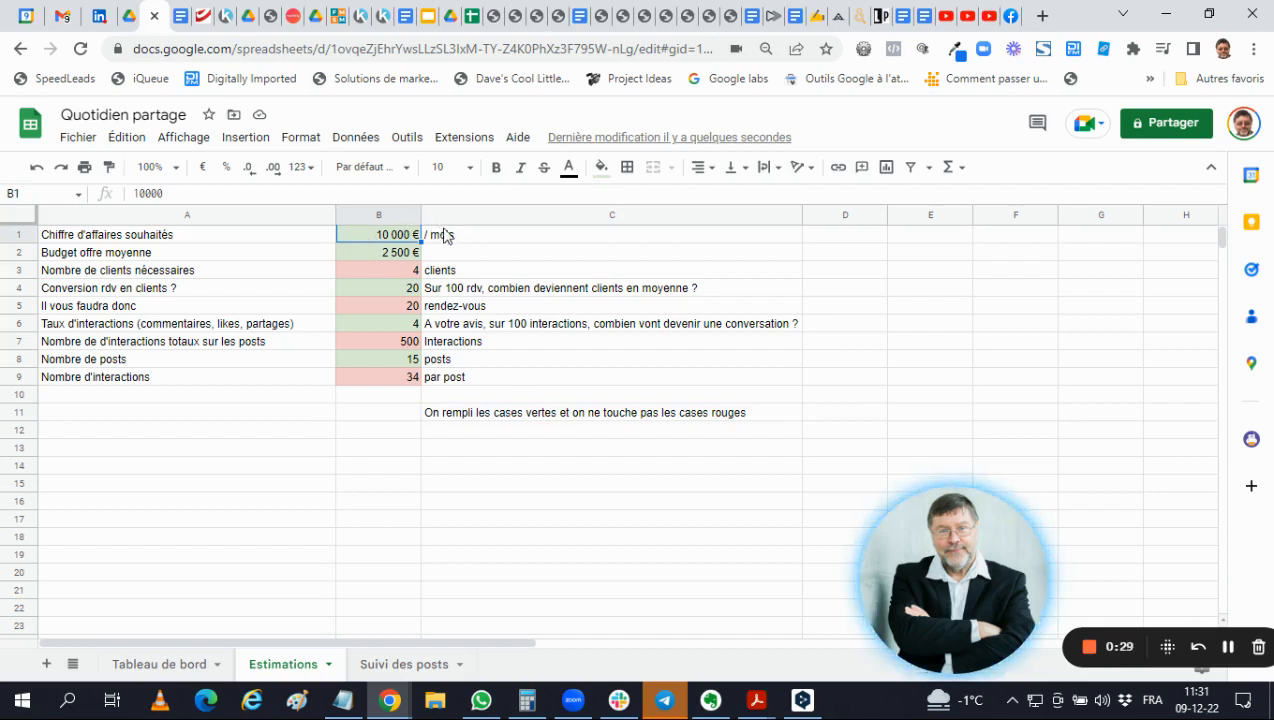
click(474, 243)
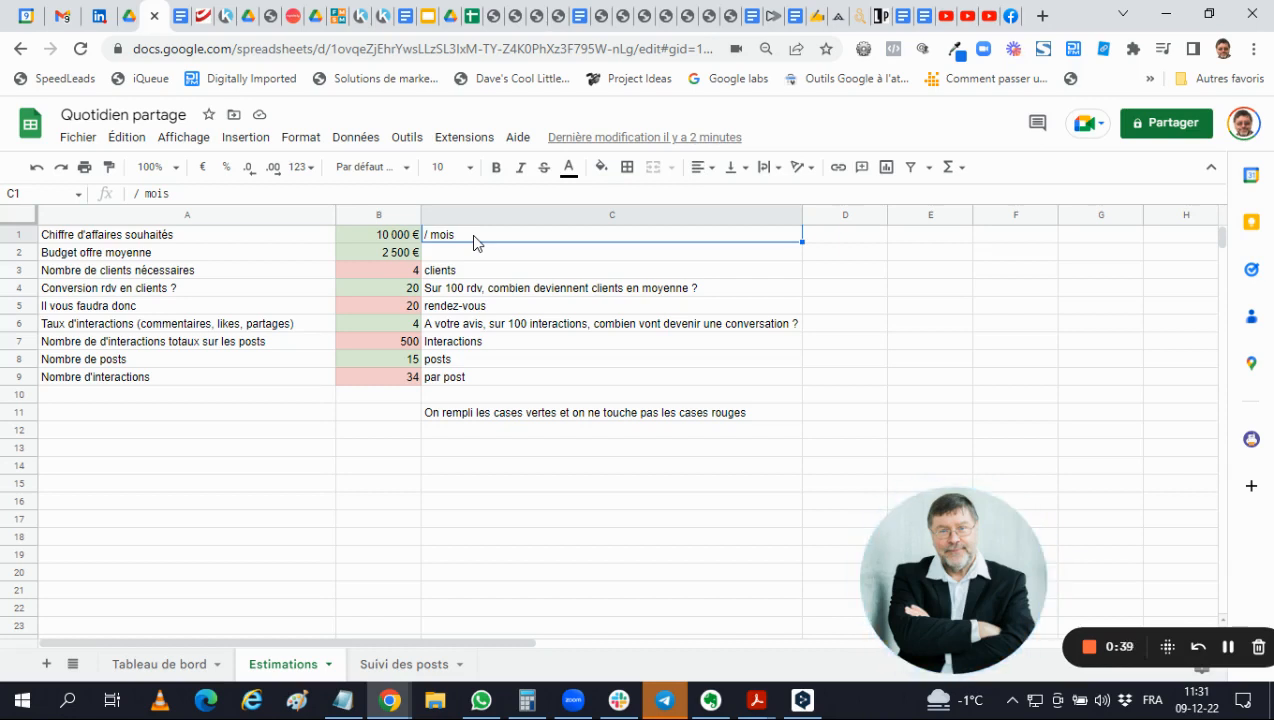
click(385, 238)
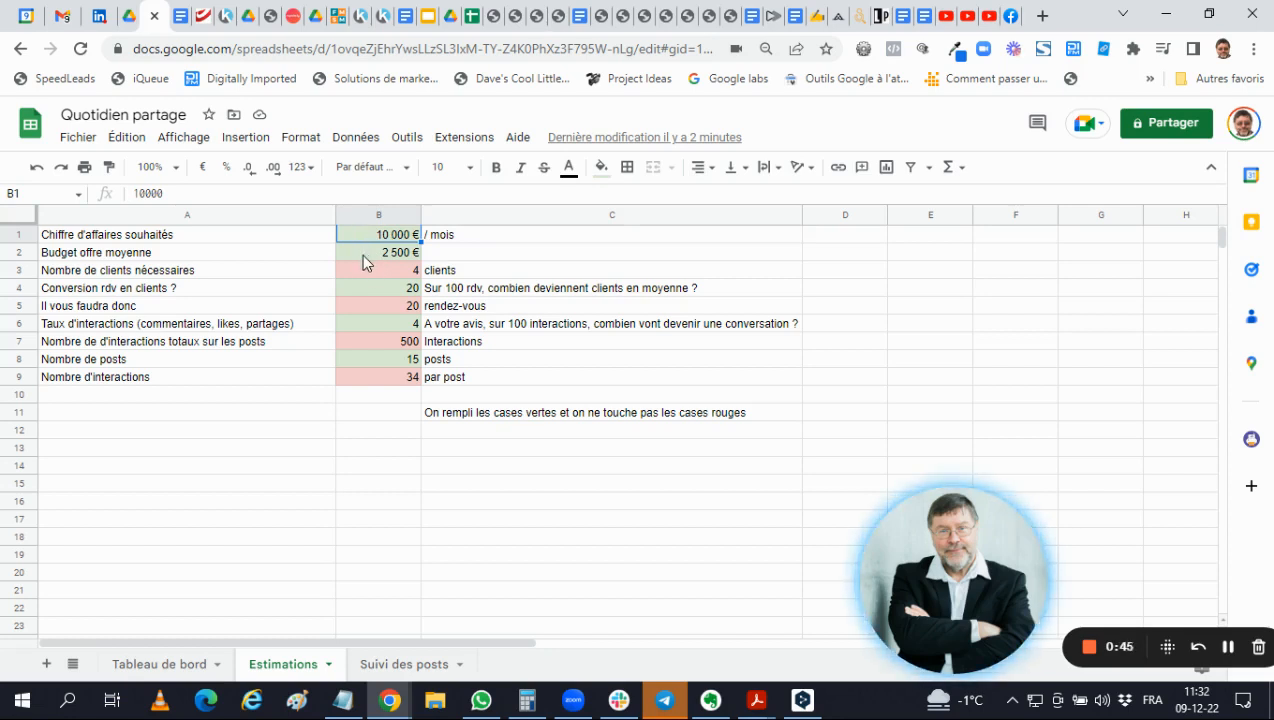
click(363, 256)
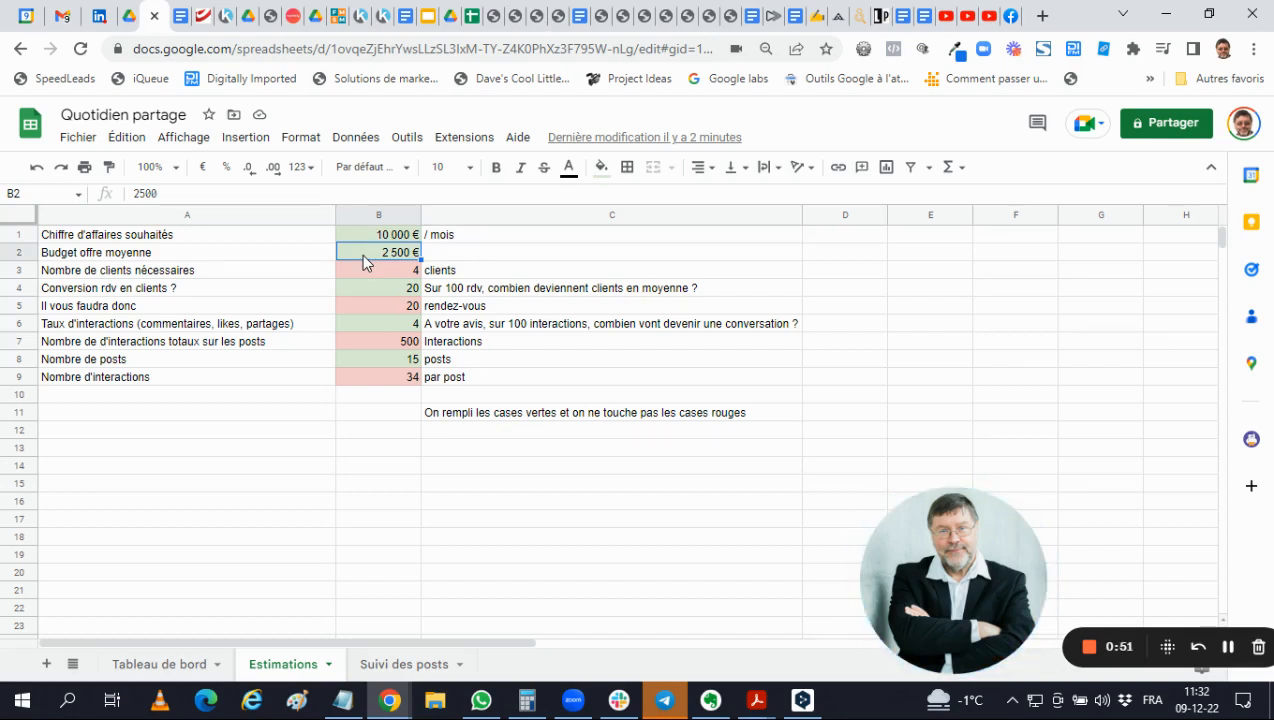
click(372, 273)
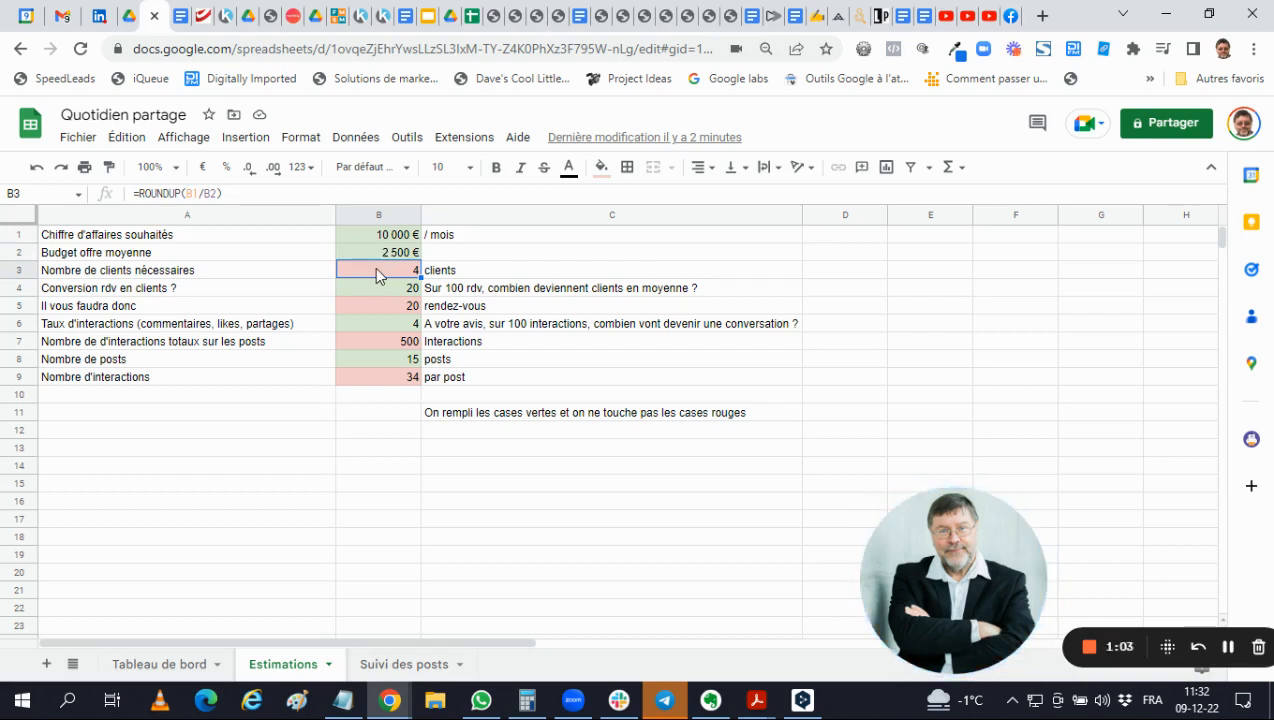
click(207, 294)
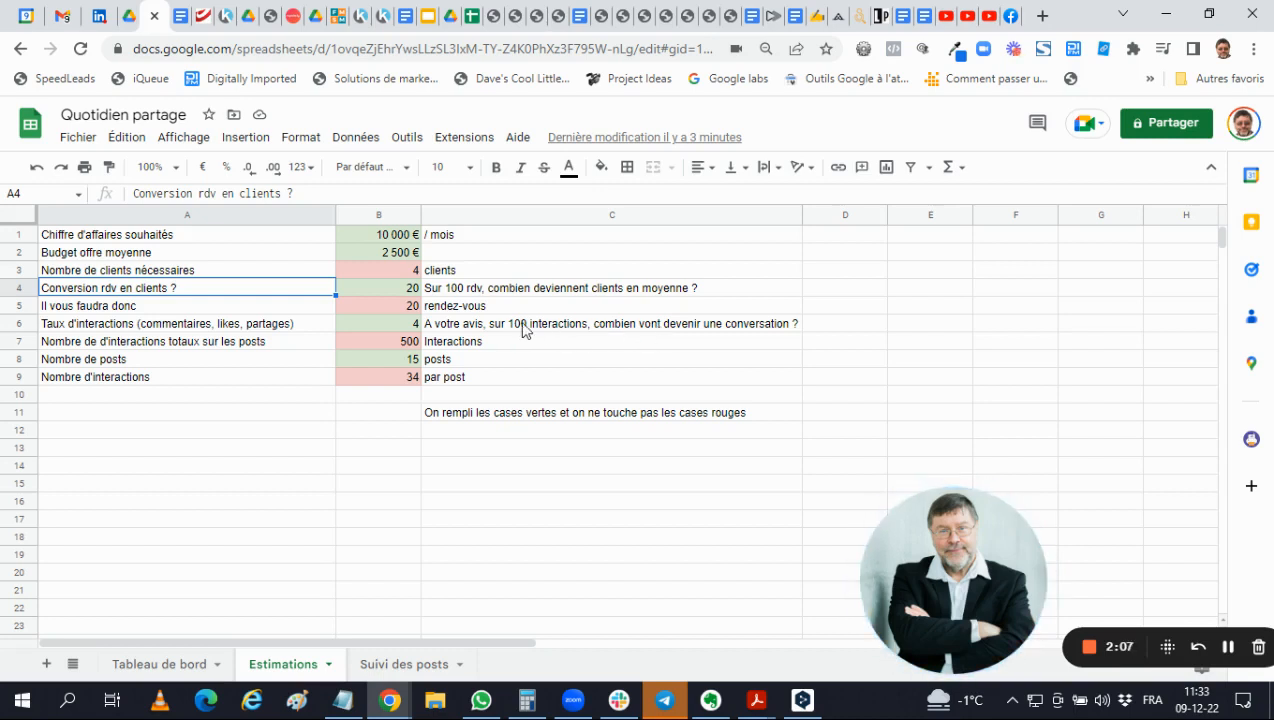
click(385, 327)
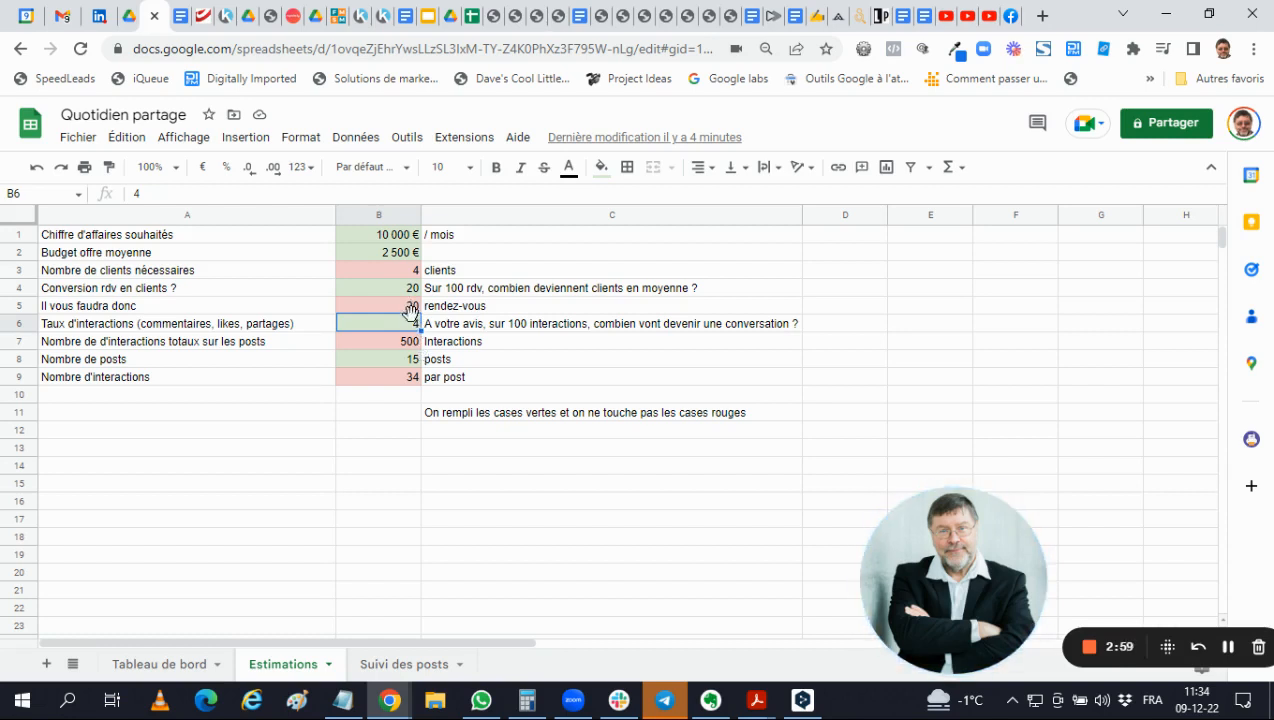
click(398, 364)
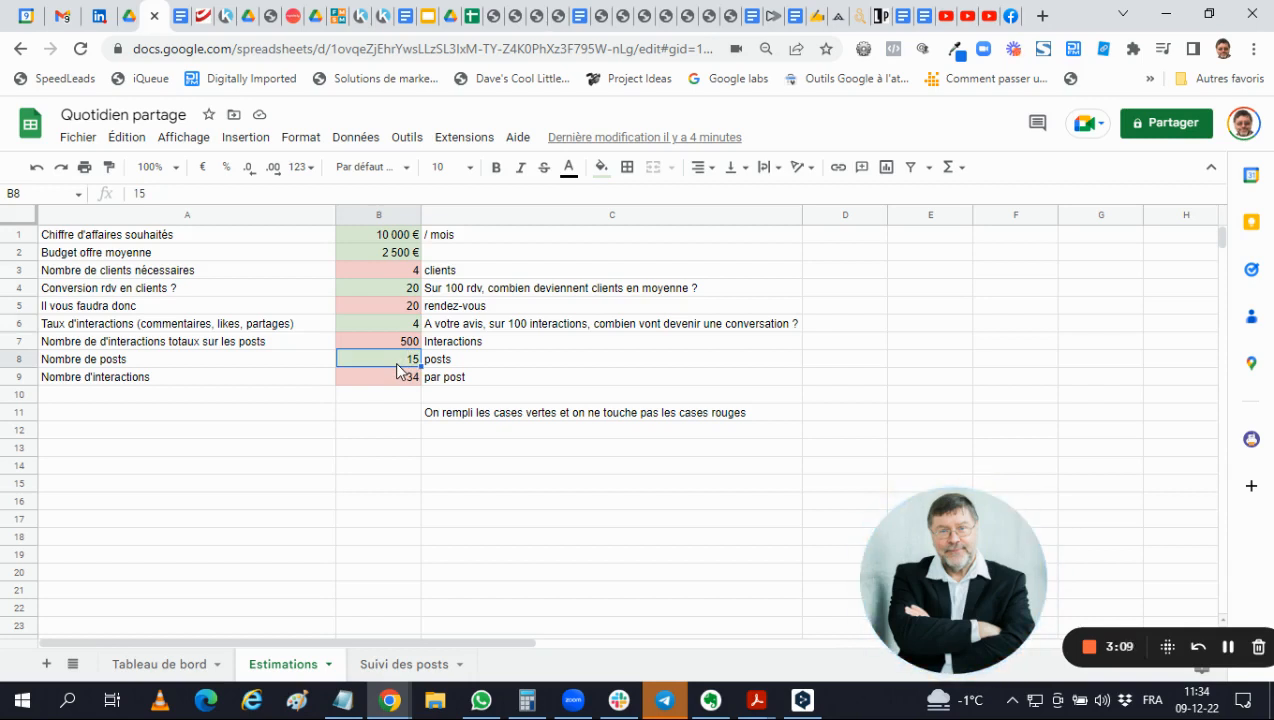
click(467, 238)
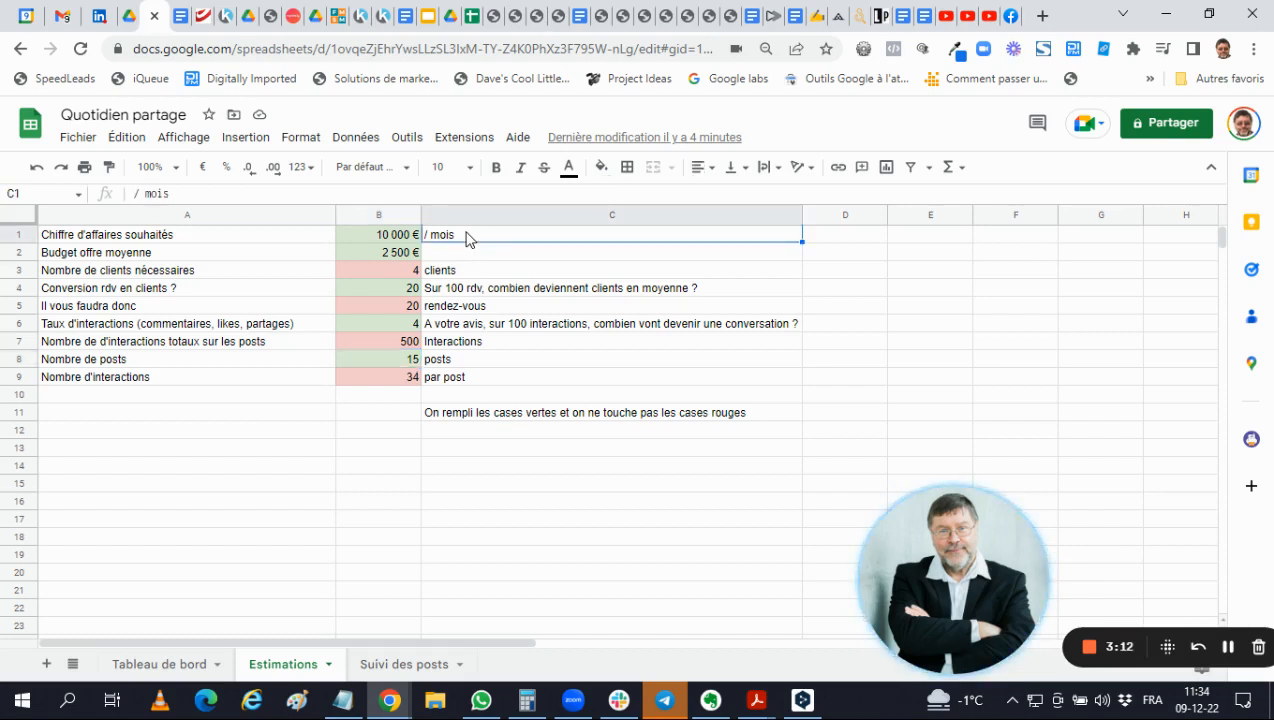
click(378, 368)
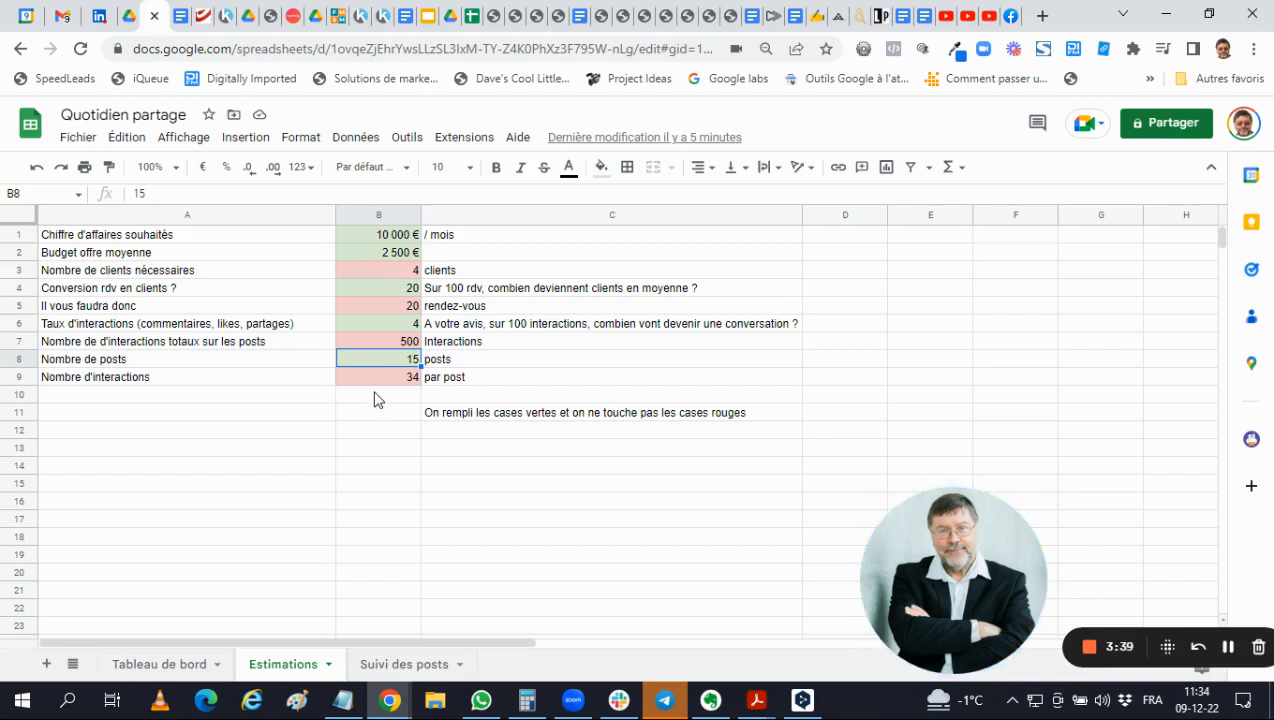
click(371, 380)
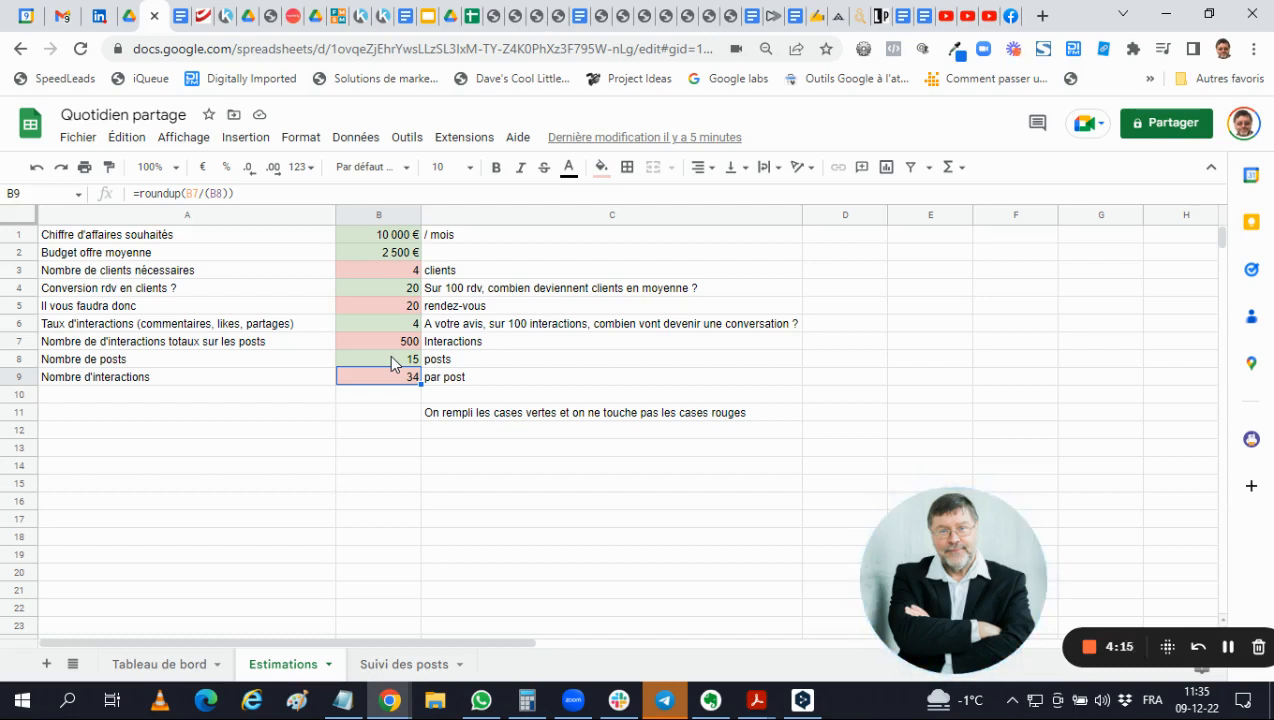
- Open the Suivi des posts sheet and examine its tracking columns from Date through Commentaires
click(388, 666)
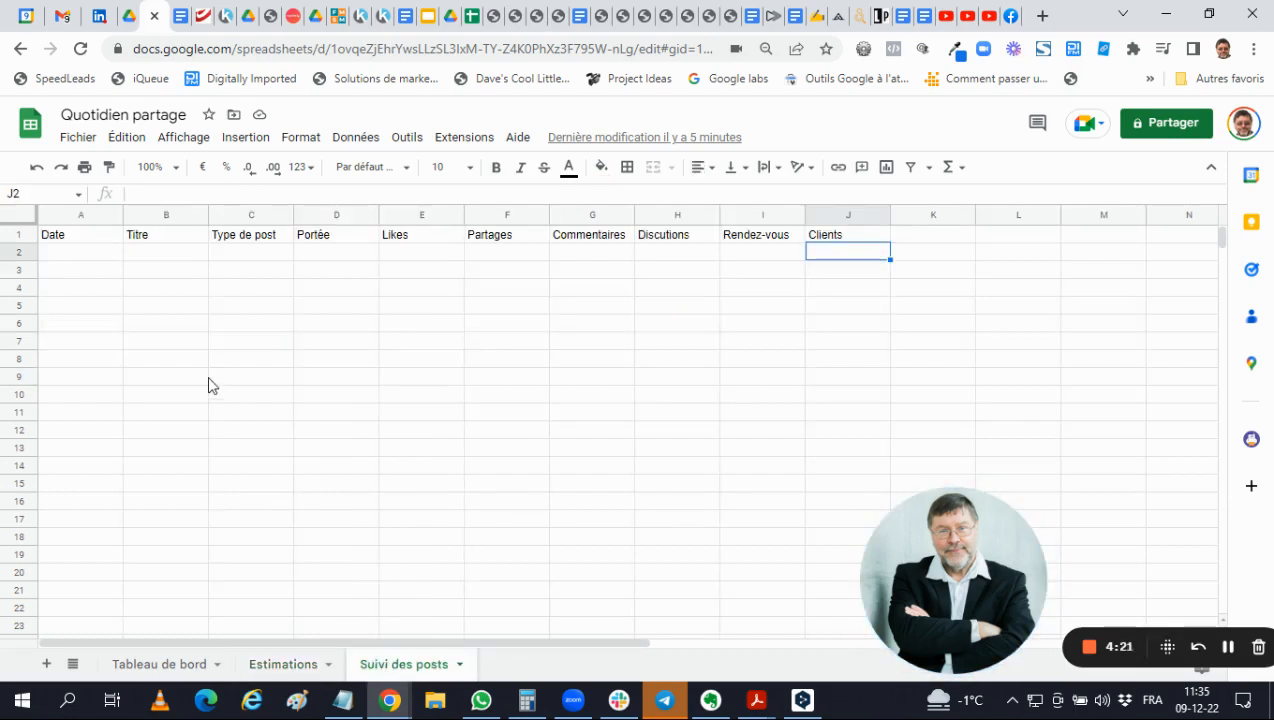
click(100, 272)
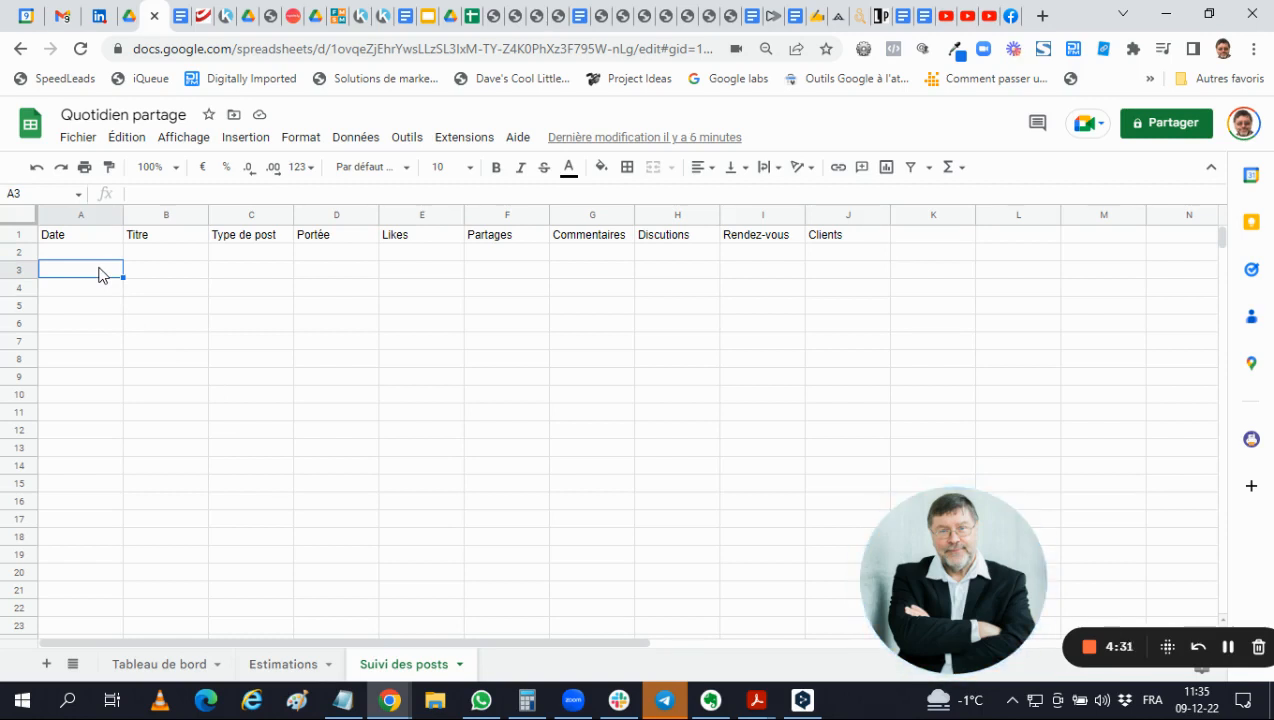
key(Tab)
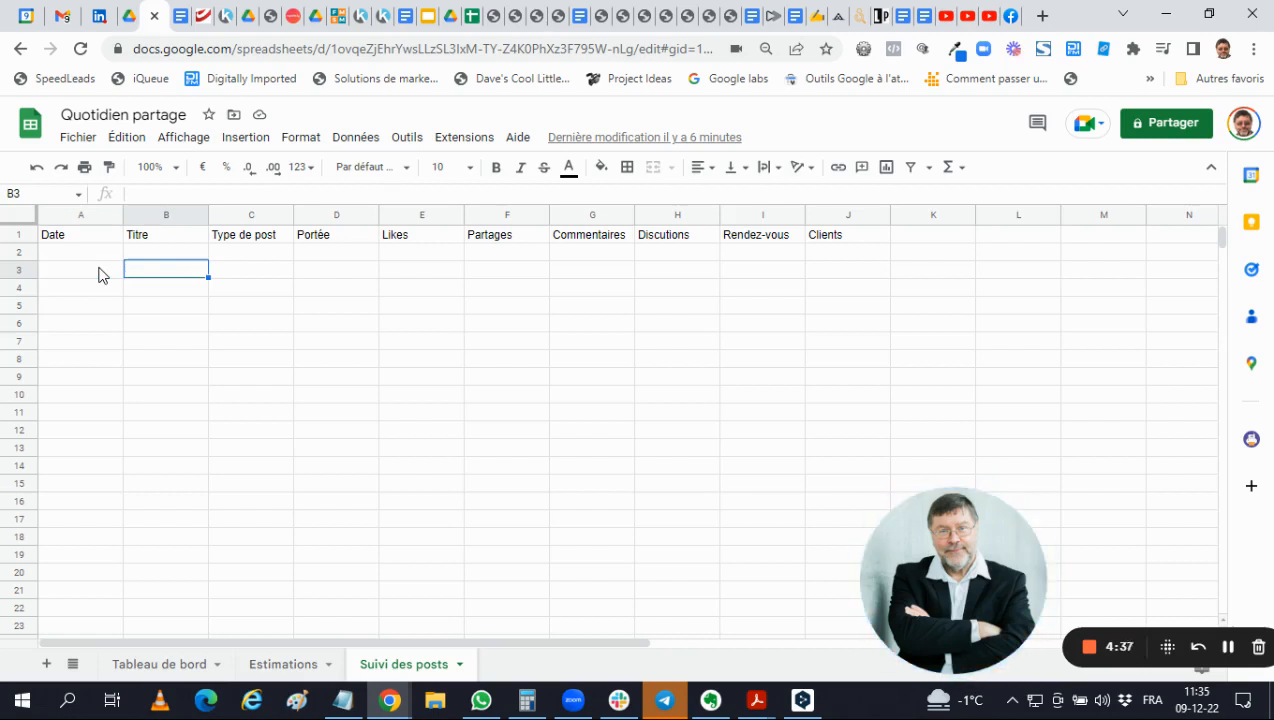
key(Tab)
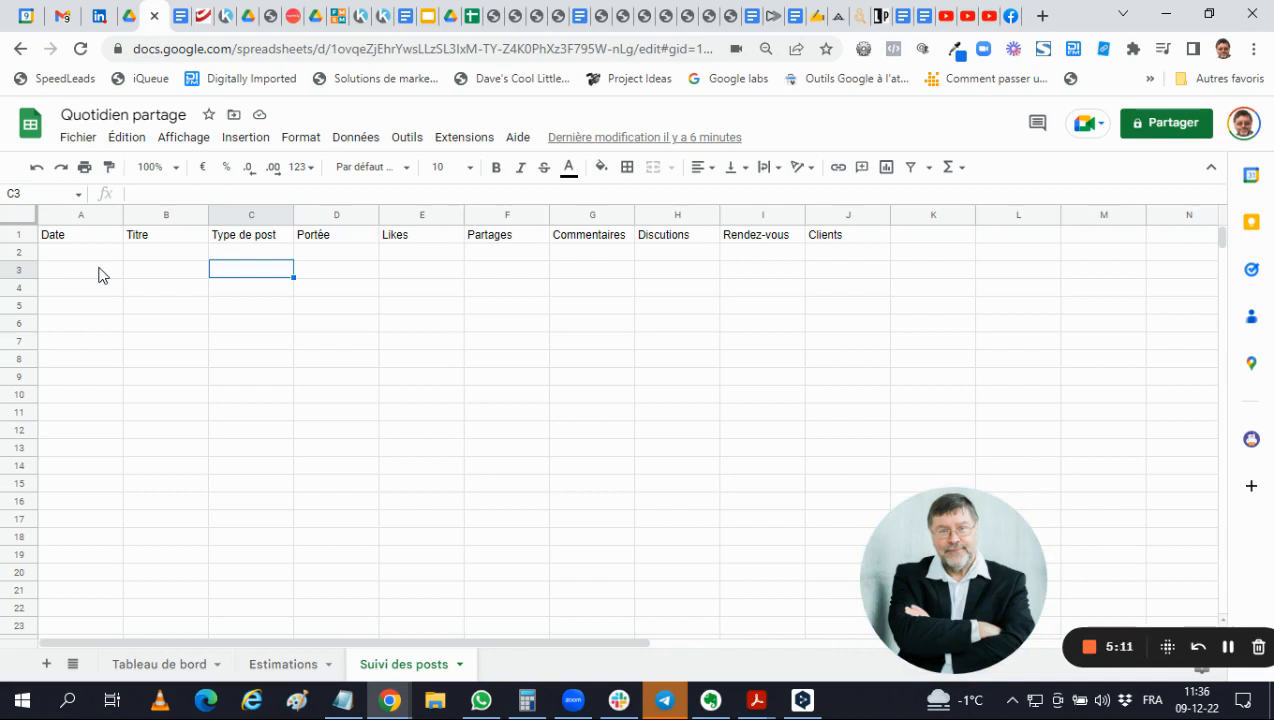
key(Right)
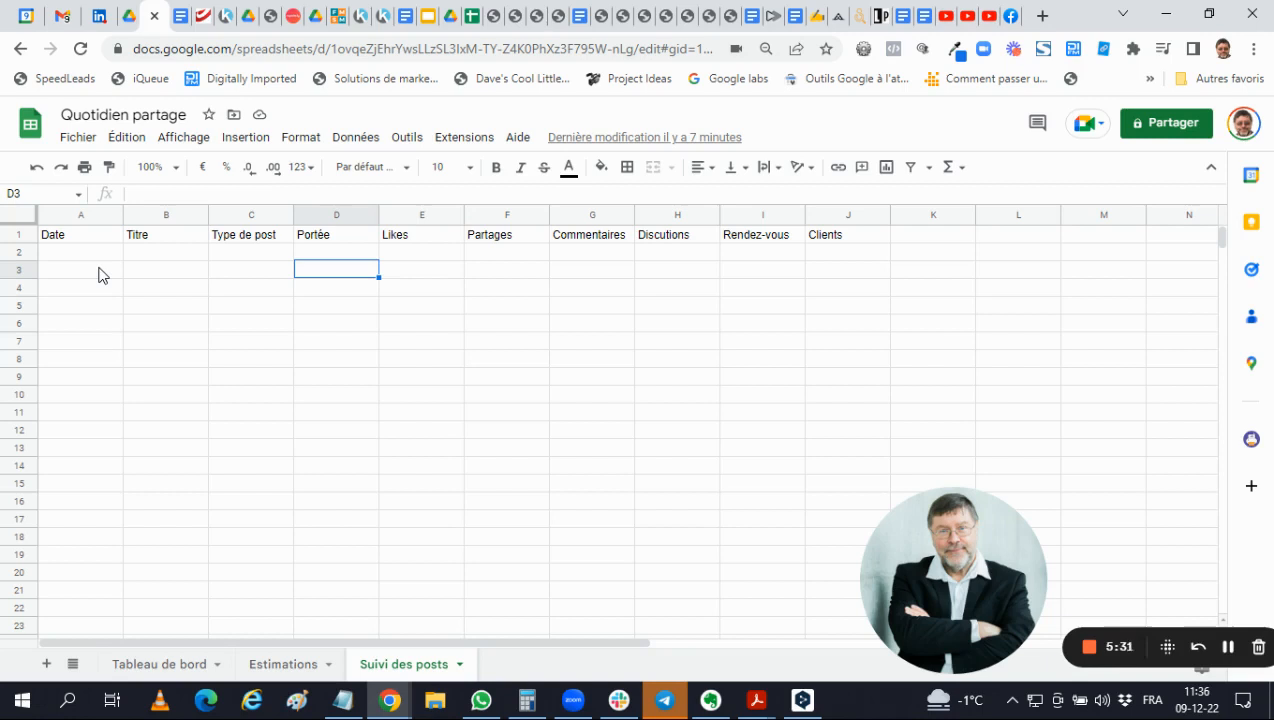
key(Right)
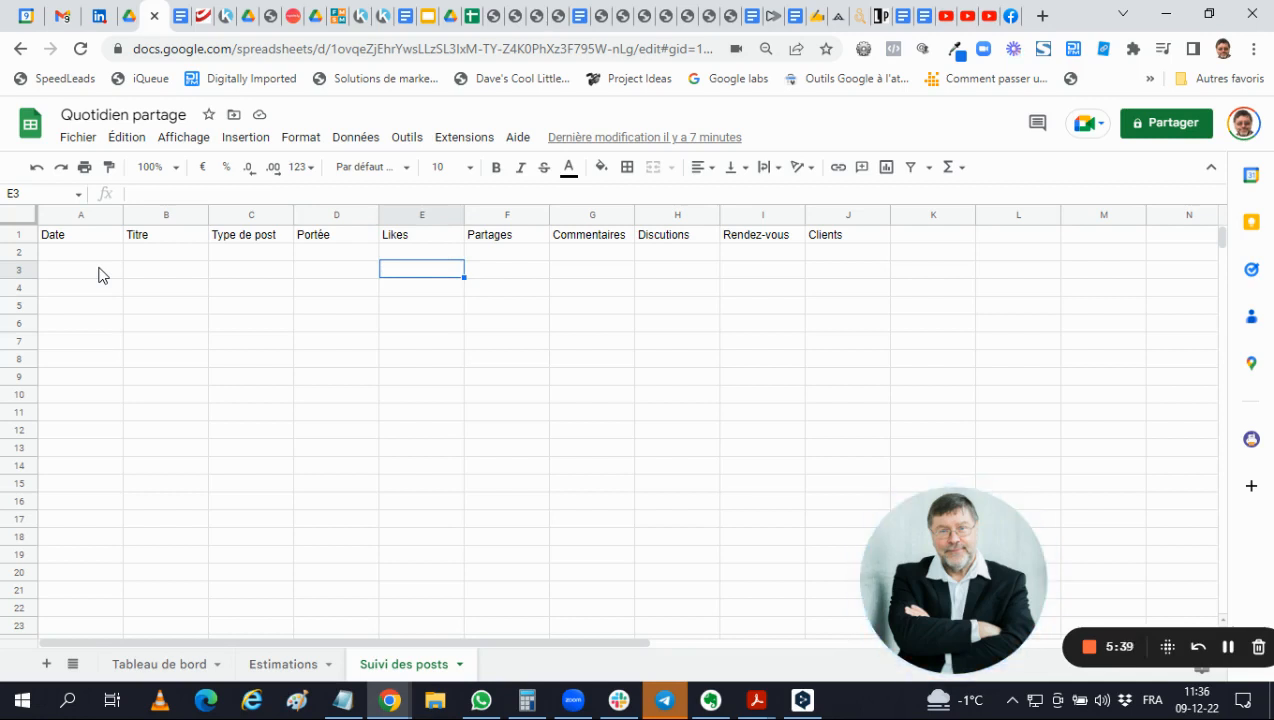
key(Right)
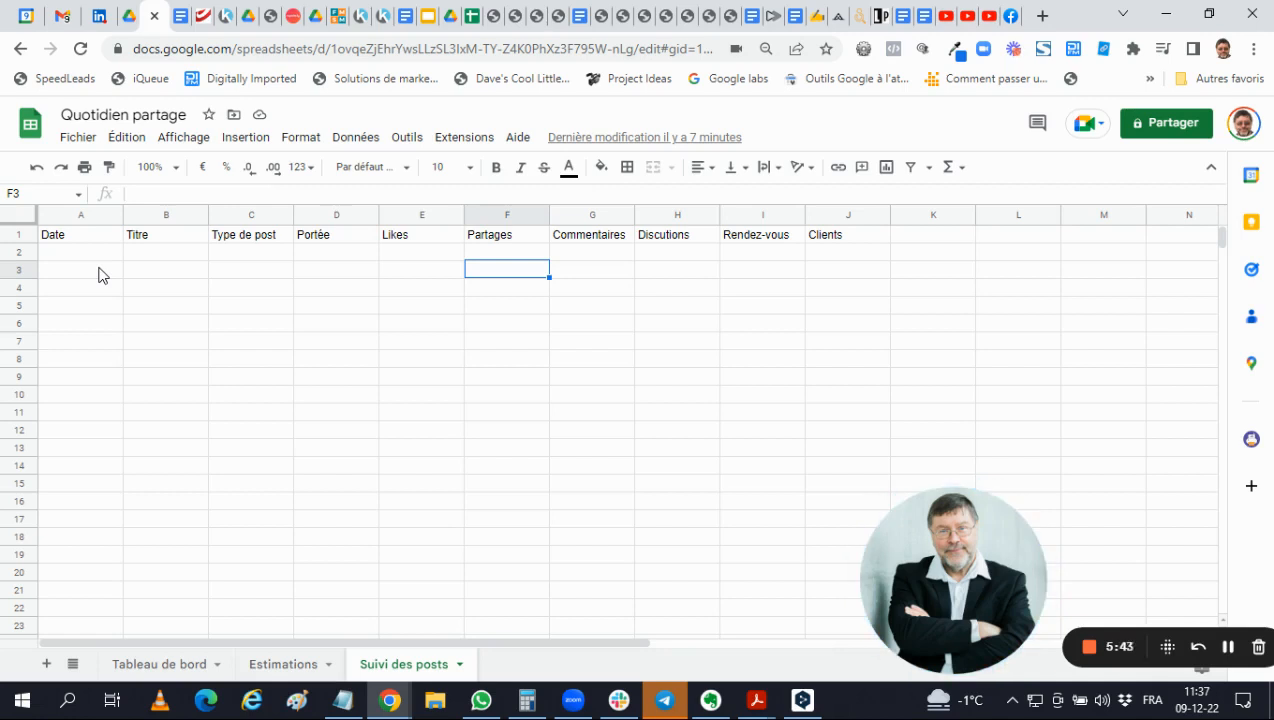
key(Right)
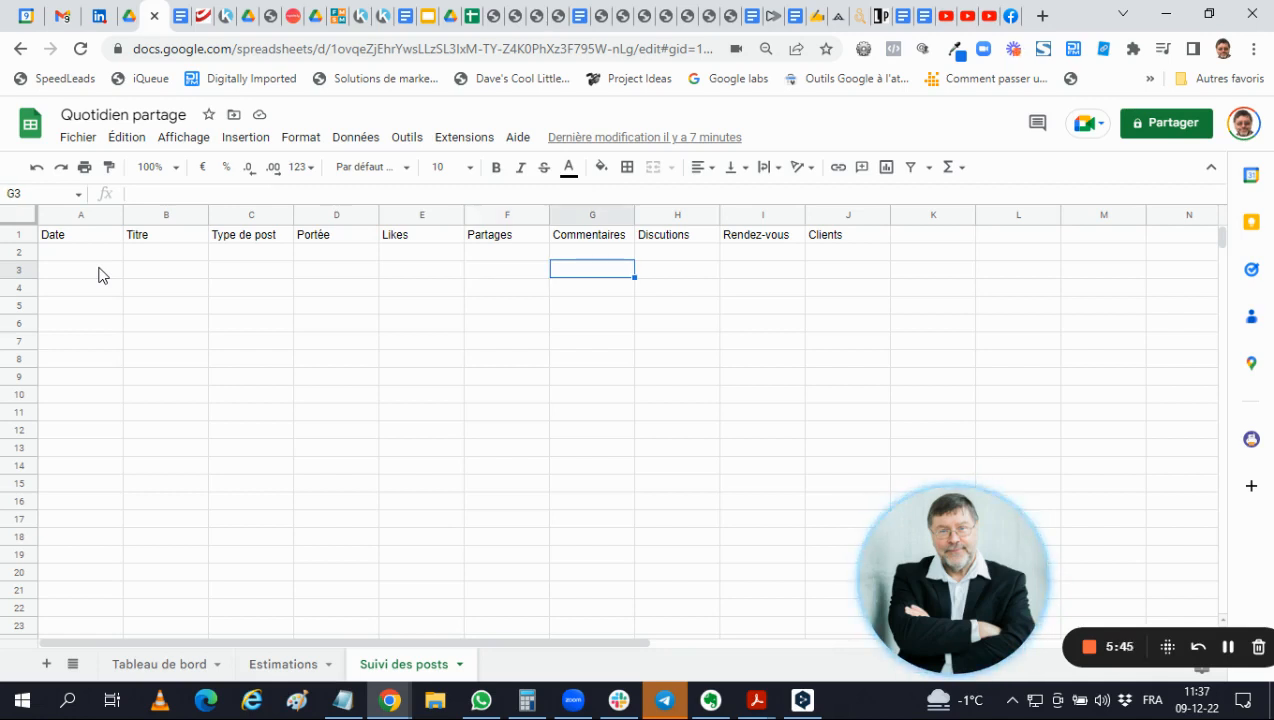
key(Left)
key(Left)
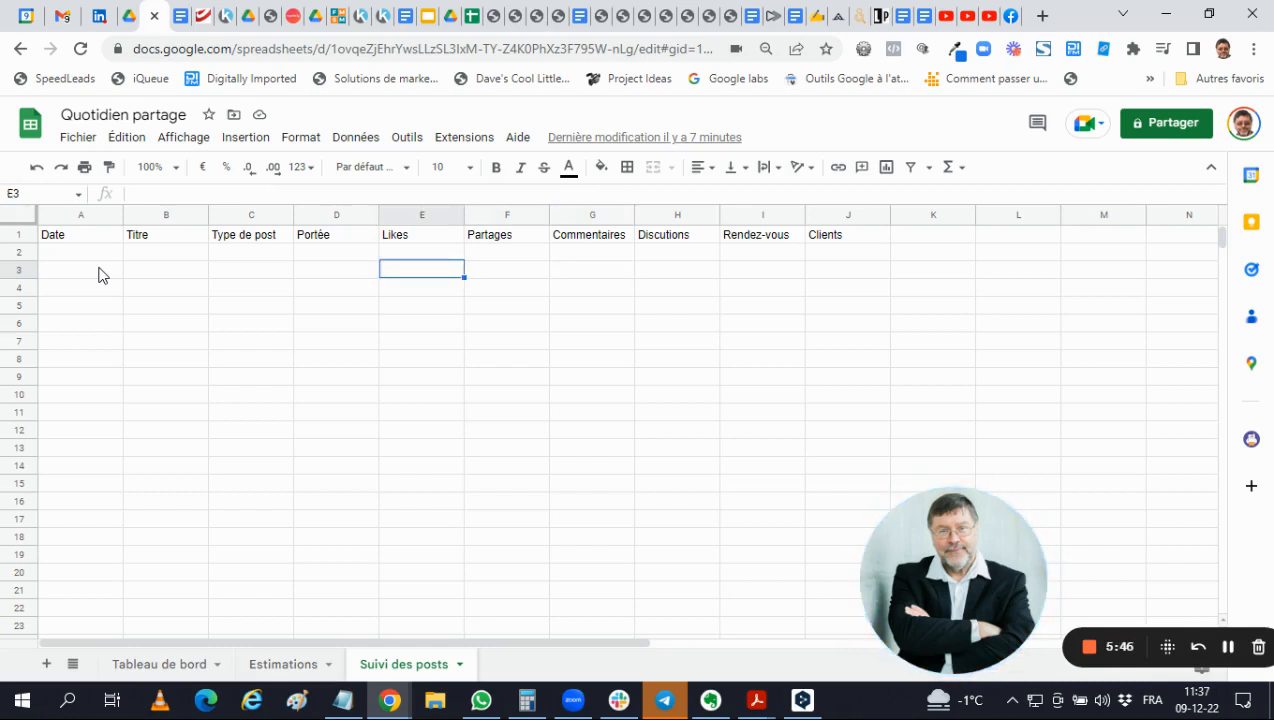
key(Right)
key(Right)
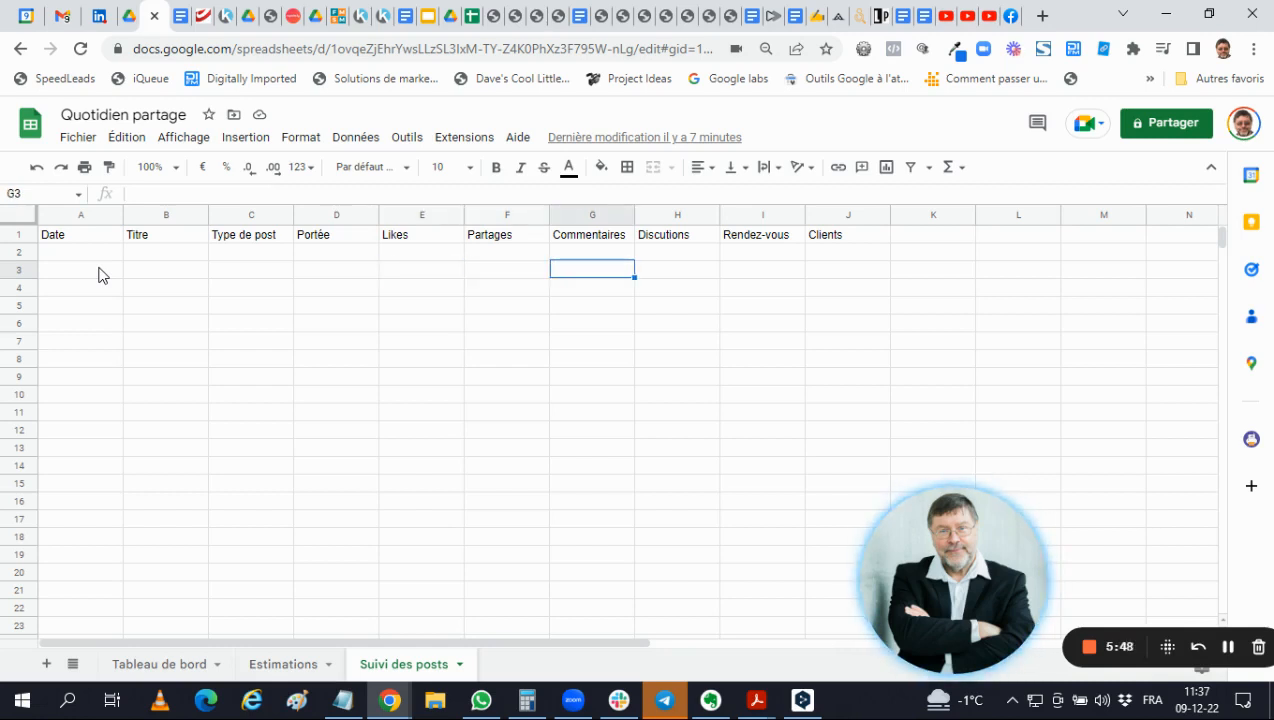
key(Left)
key(Left)
key(Left)
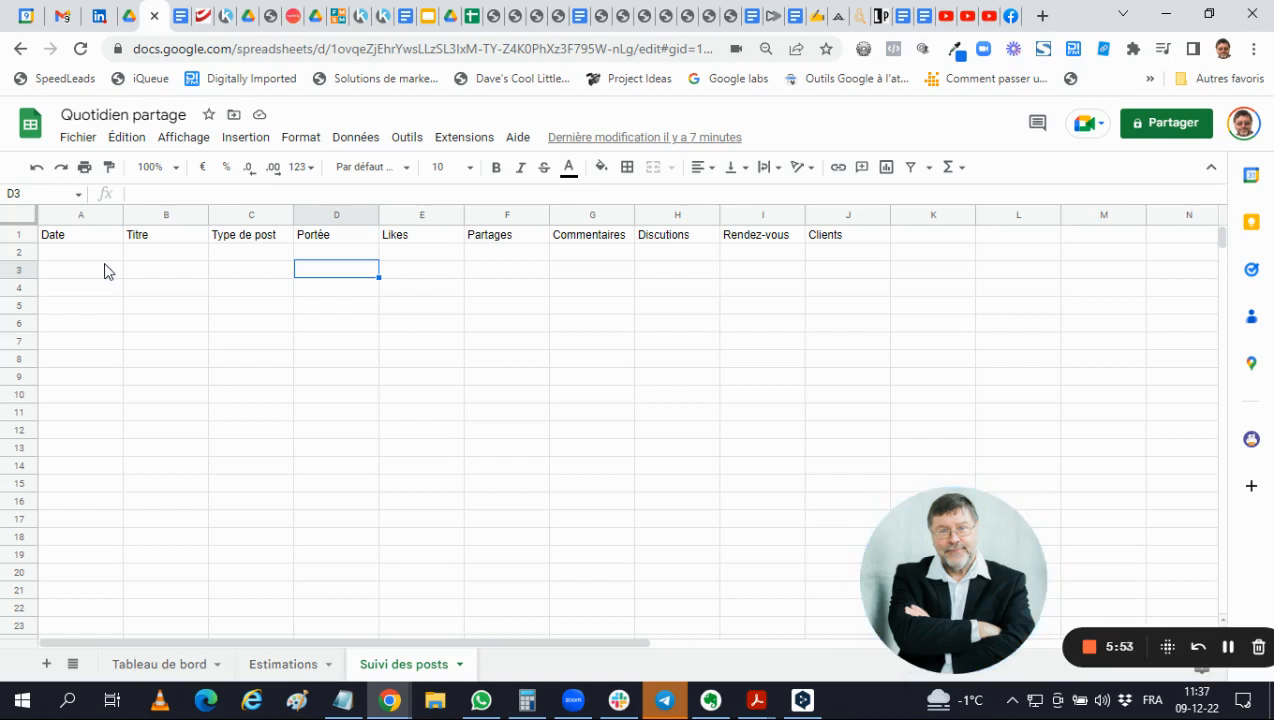
- Switch to the Facebook profile and look through its additional profile options for the professional mode setting
click(1012, 22)
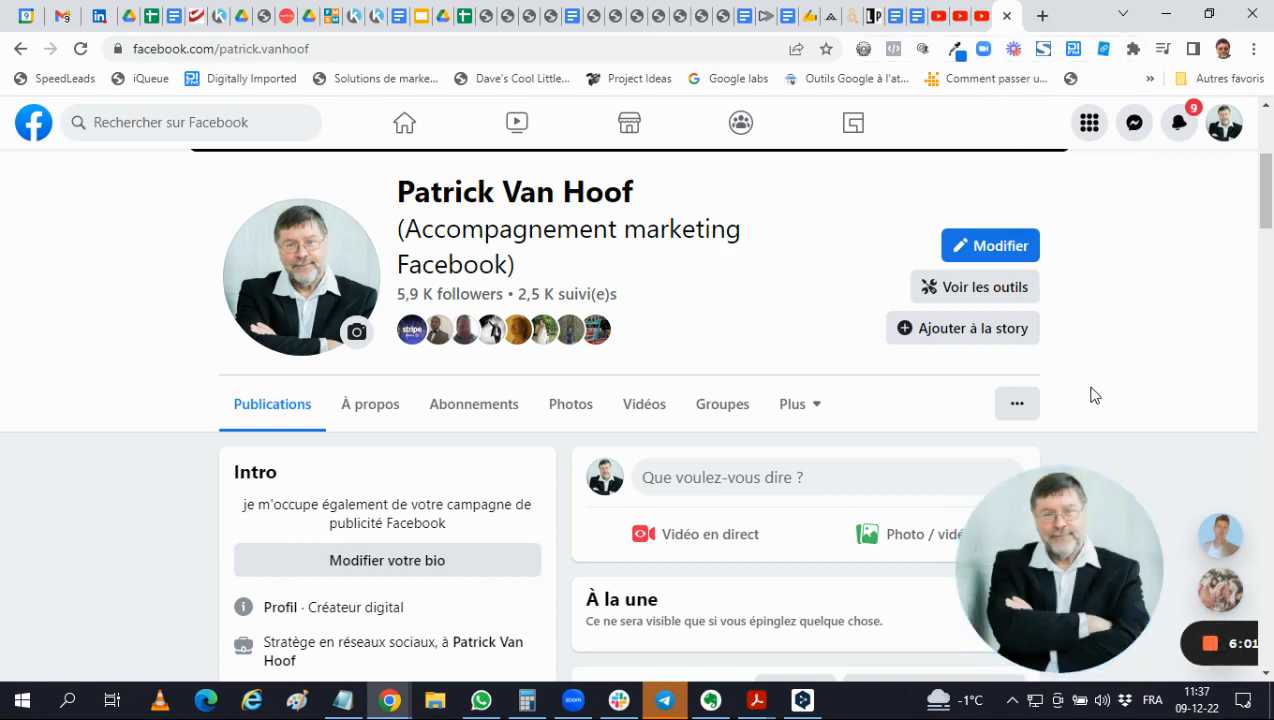
click(1015, 408)
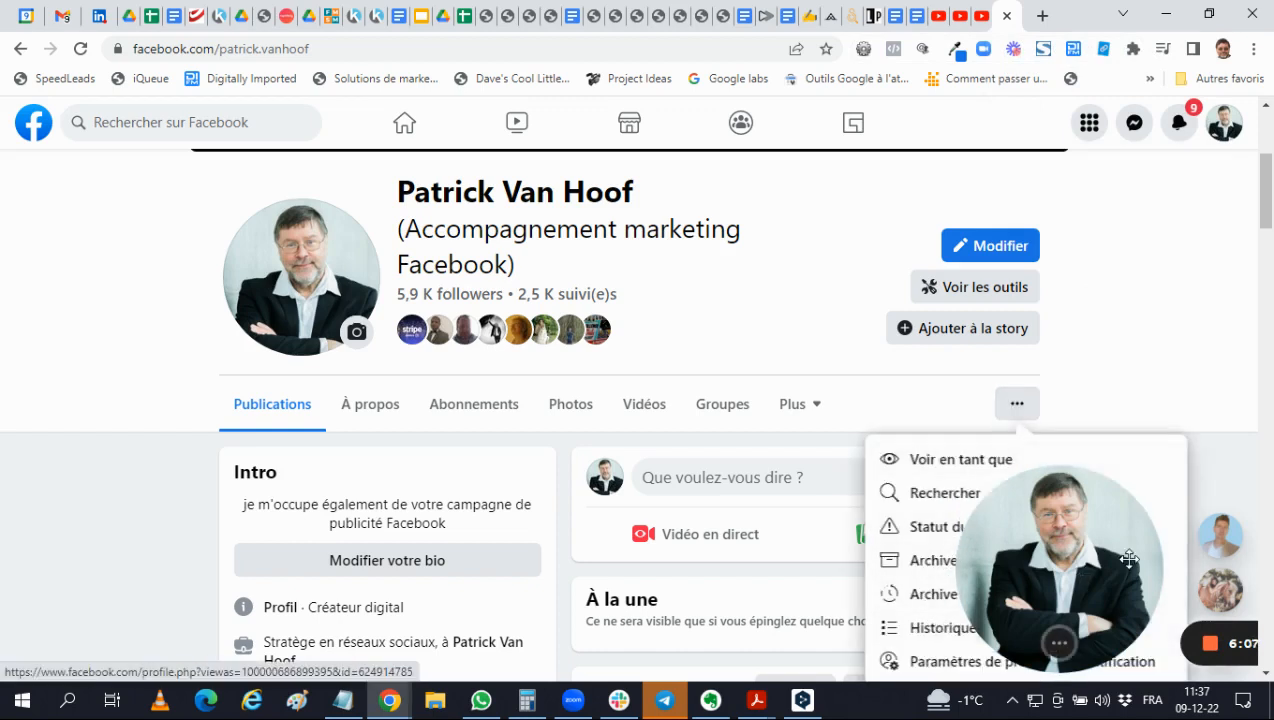
scroll(1266, 212, down, 1)
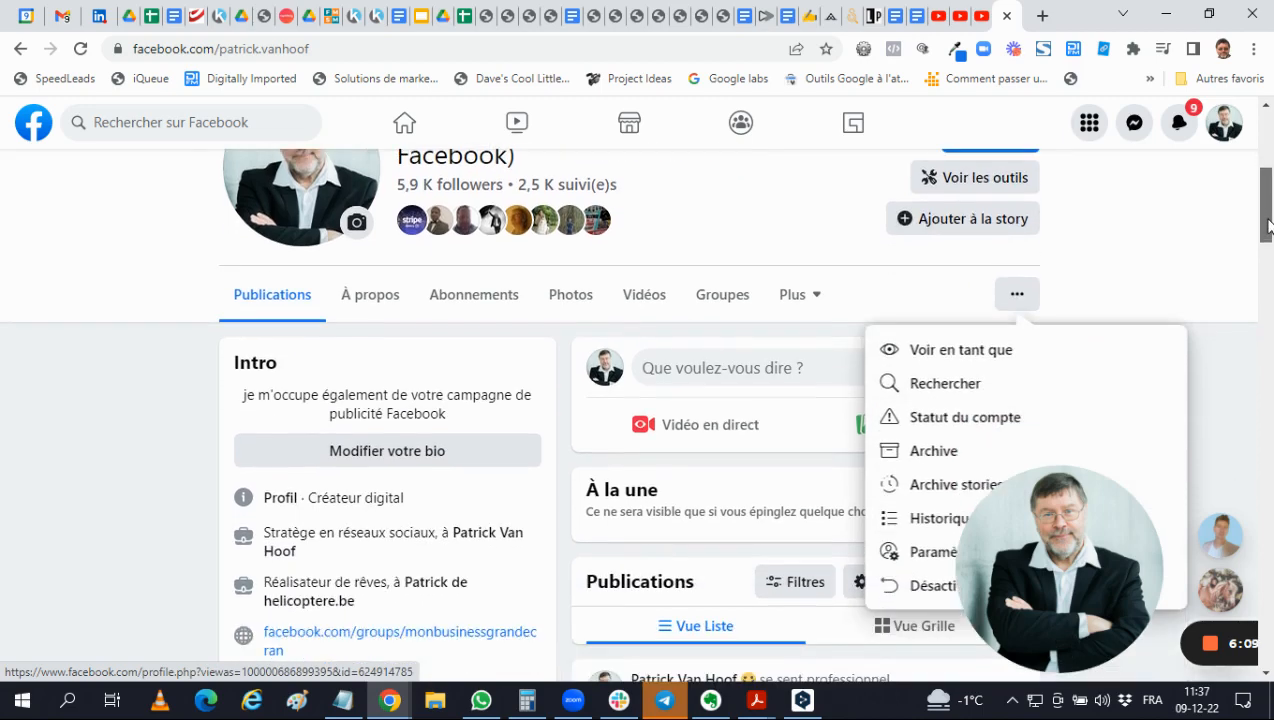
drag(1087, 508, 1153, 213)
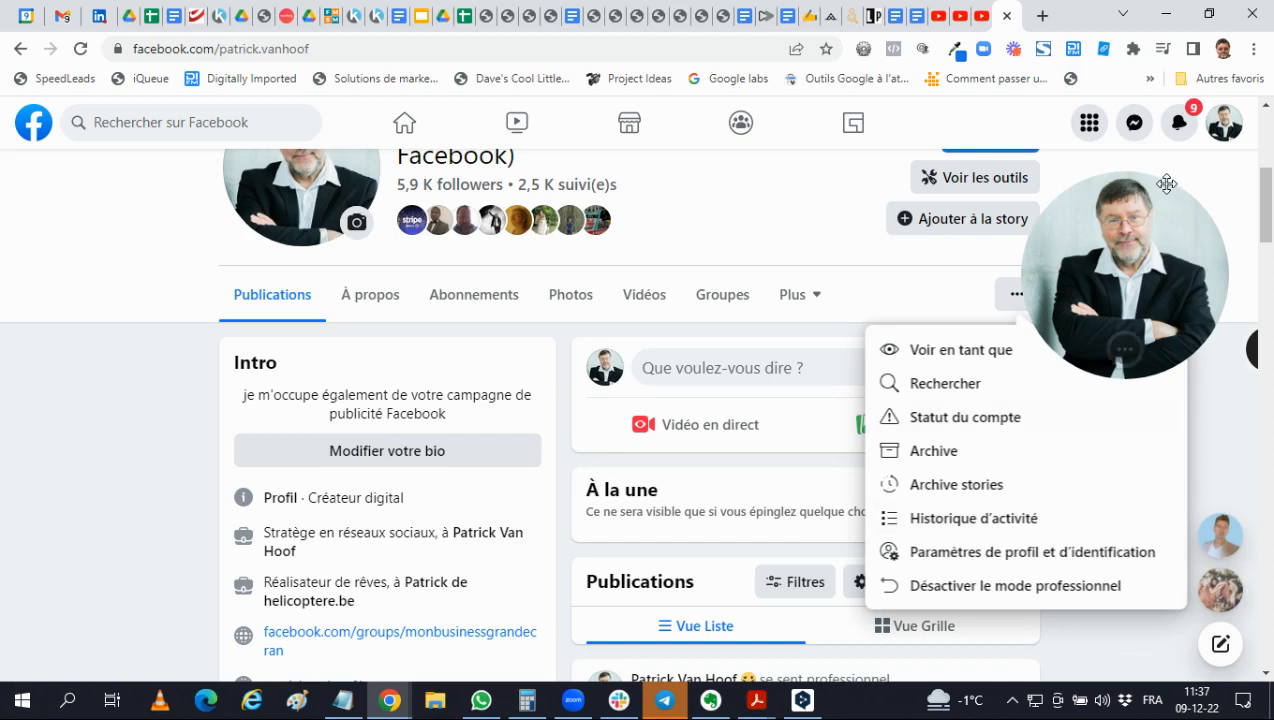
drag(1160, 215, 917, 512)
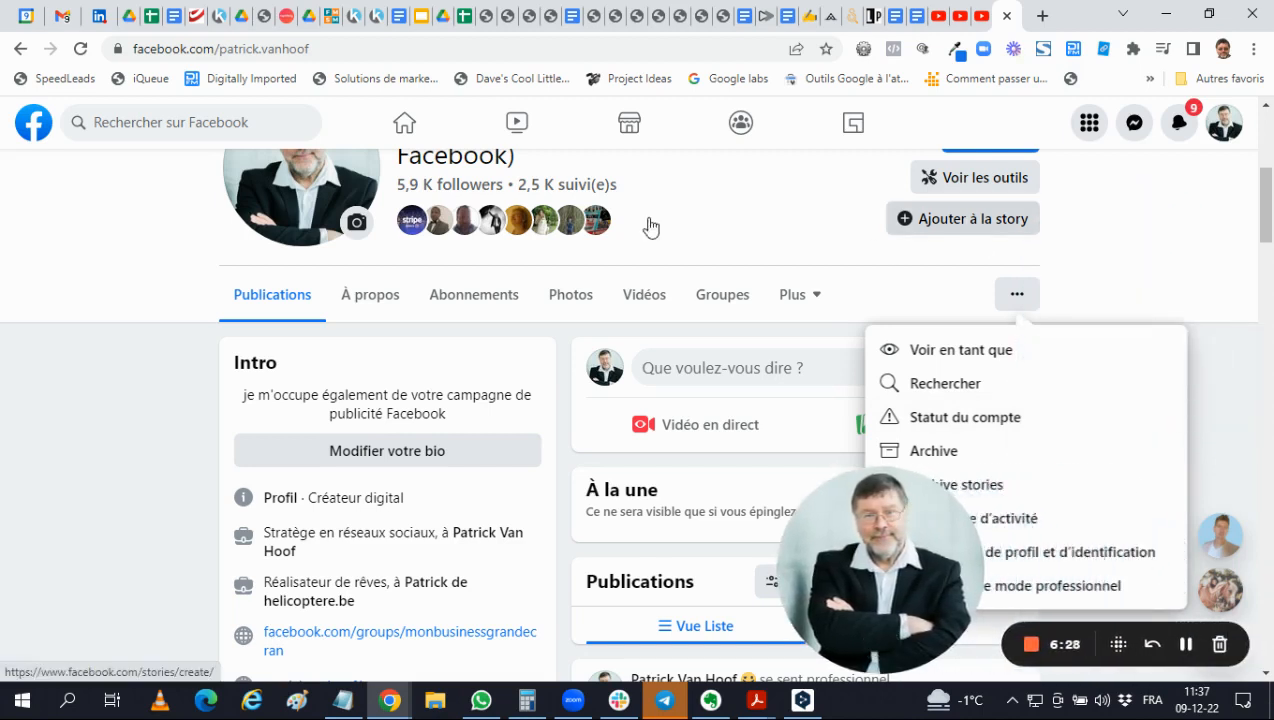
- Return to the Quotidien partage spreadsheet in Google Sheets and examine the tracking columns from Likes through Clients
click(156, 29)
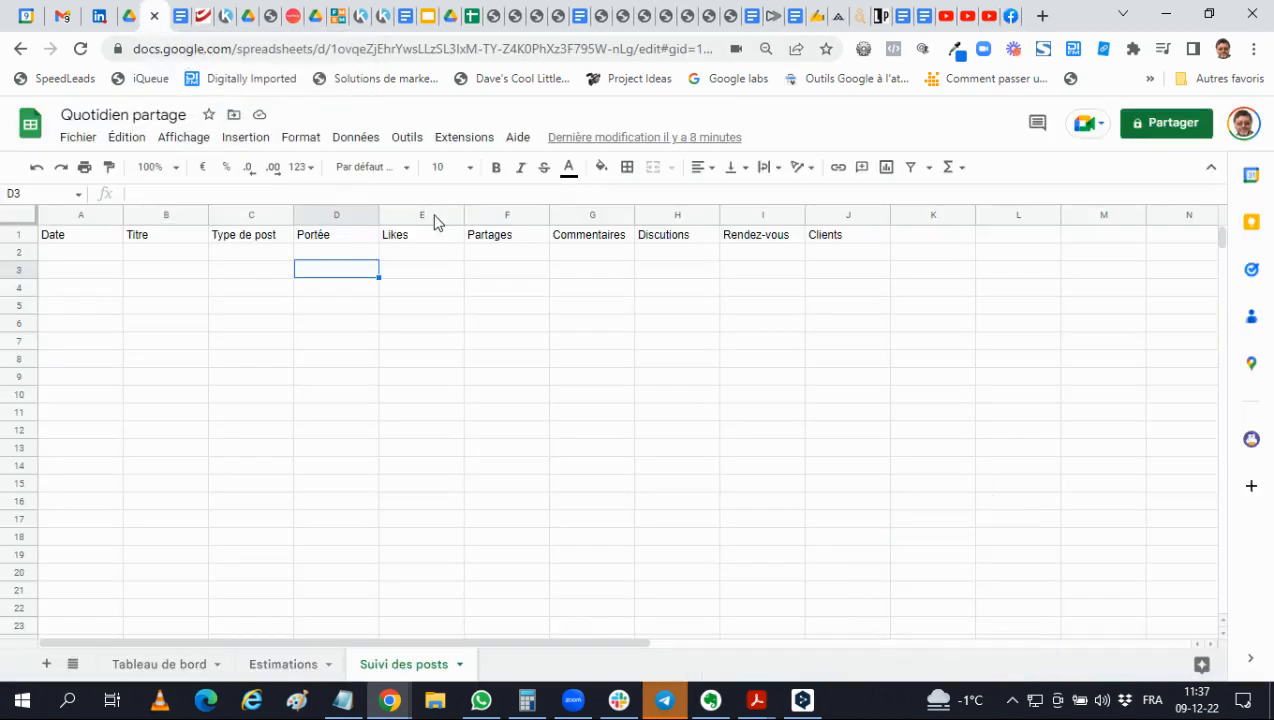
click(418, 280)
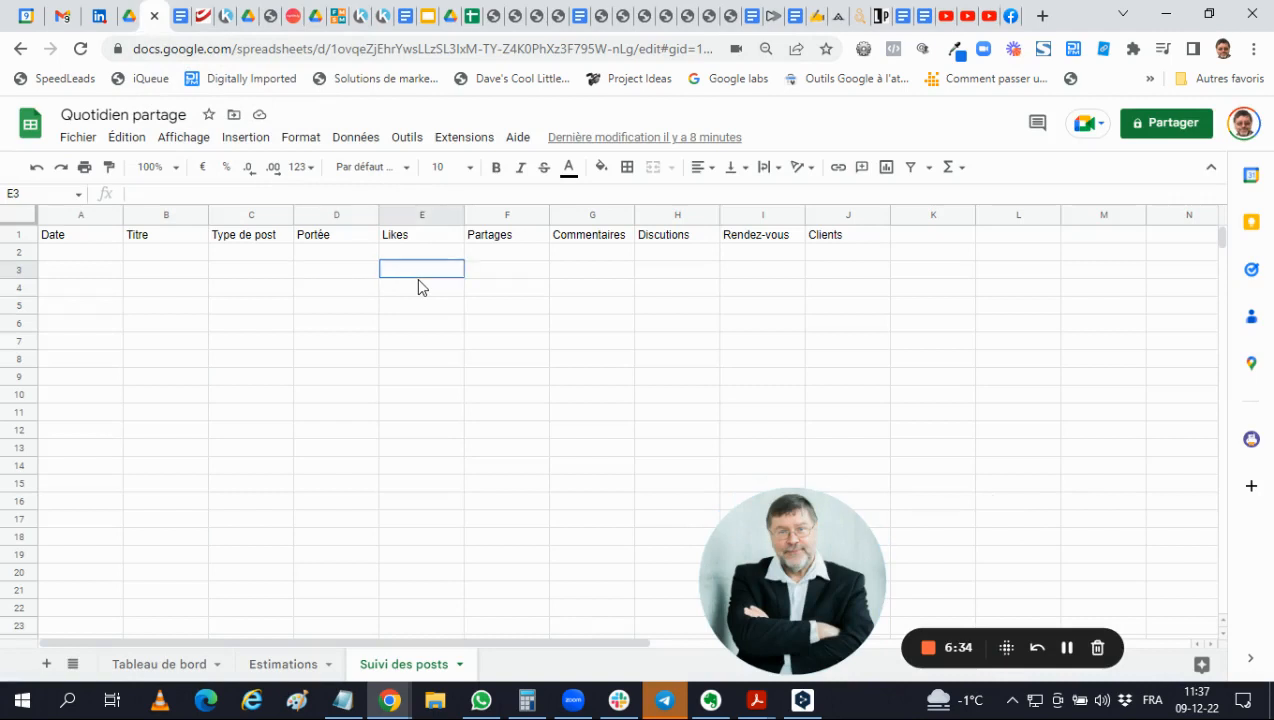
click(491, 270)
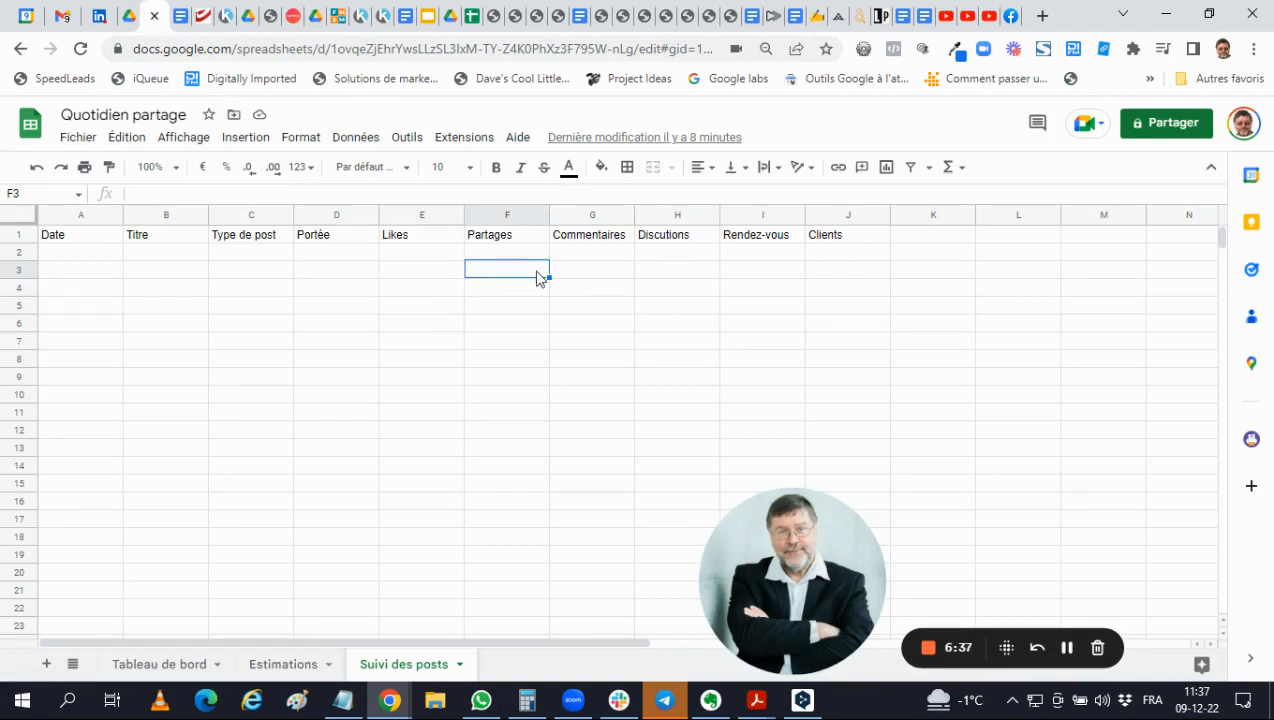
click(581, 277)
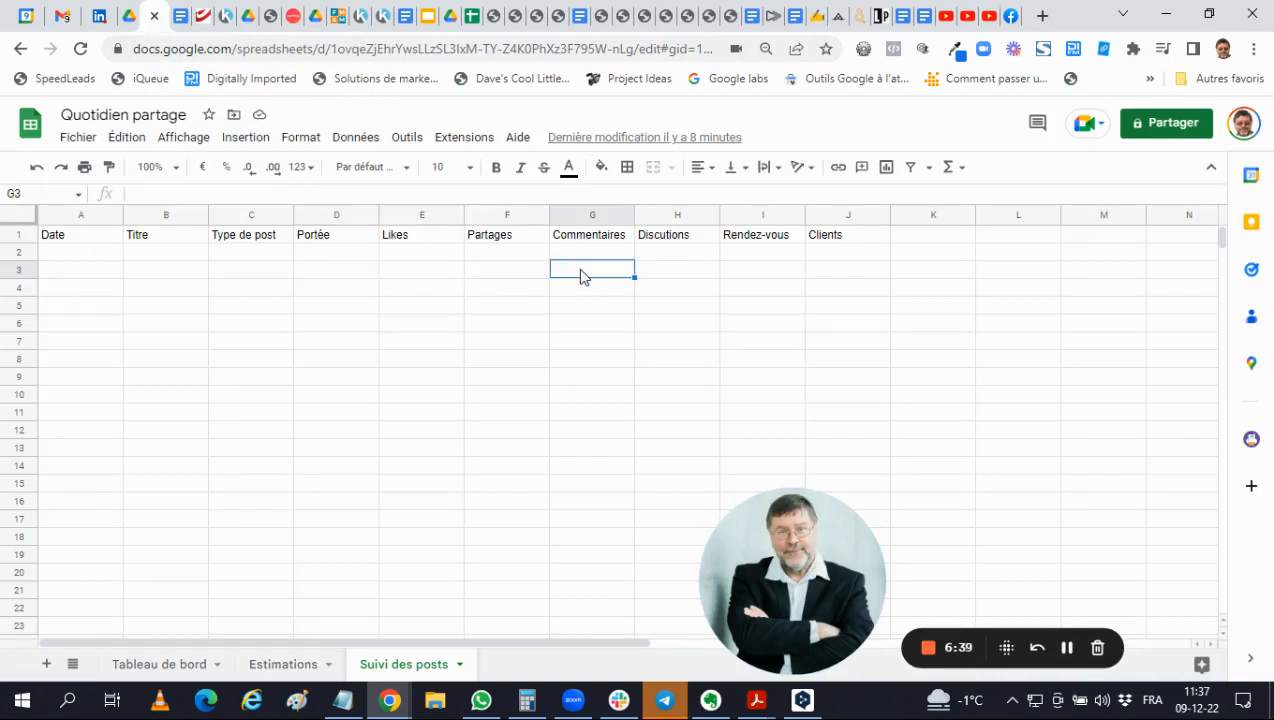
click(668, 273)
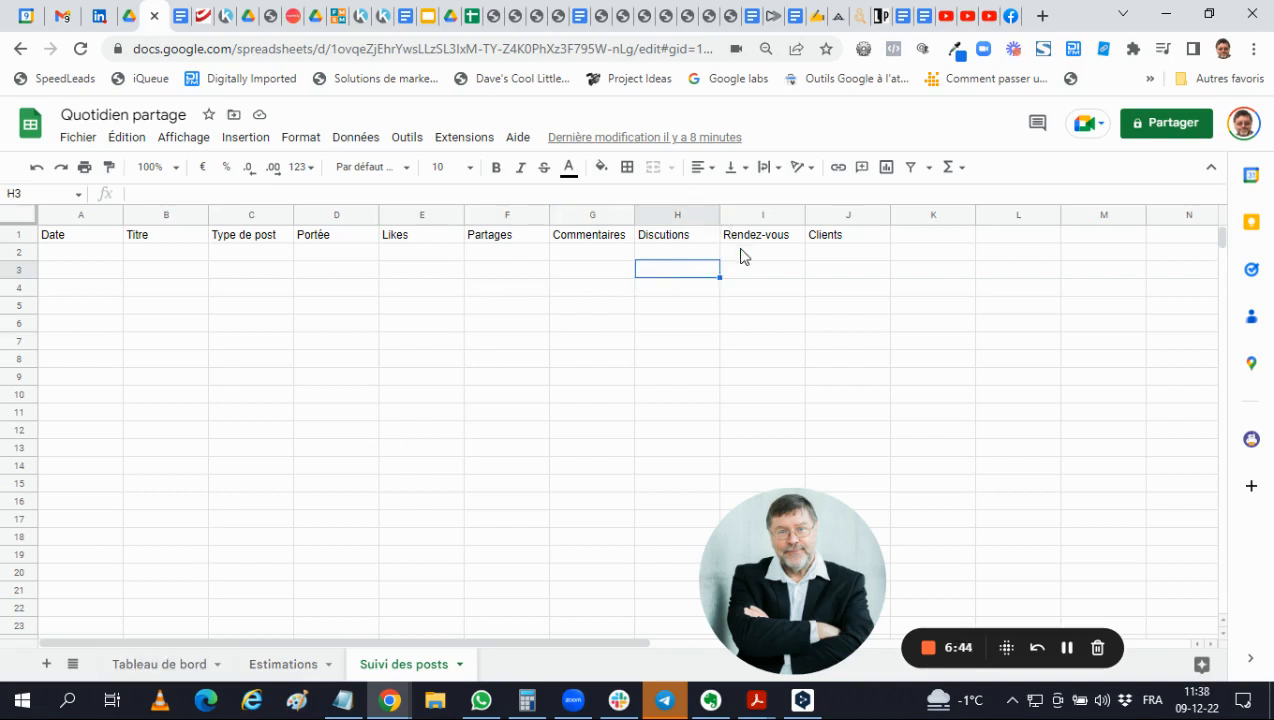
click(762, 276)
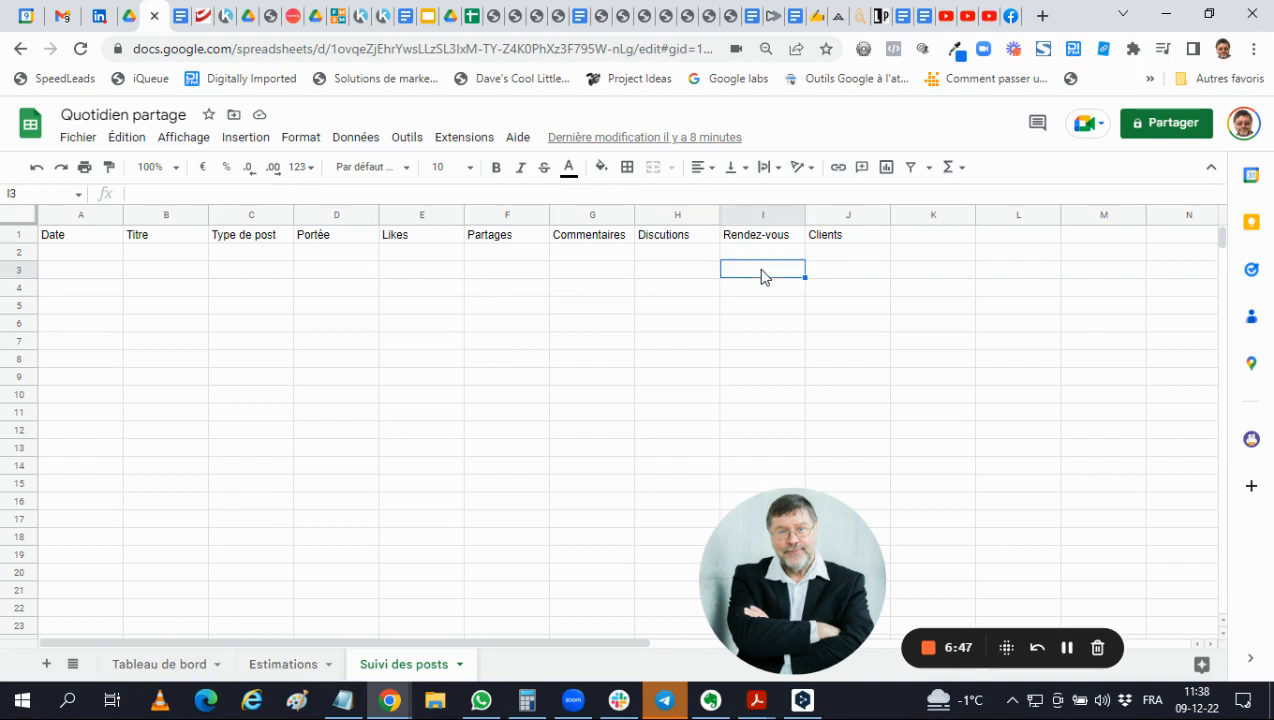
click(842, 281)
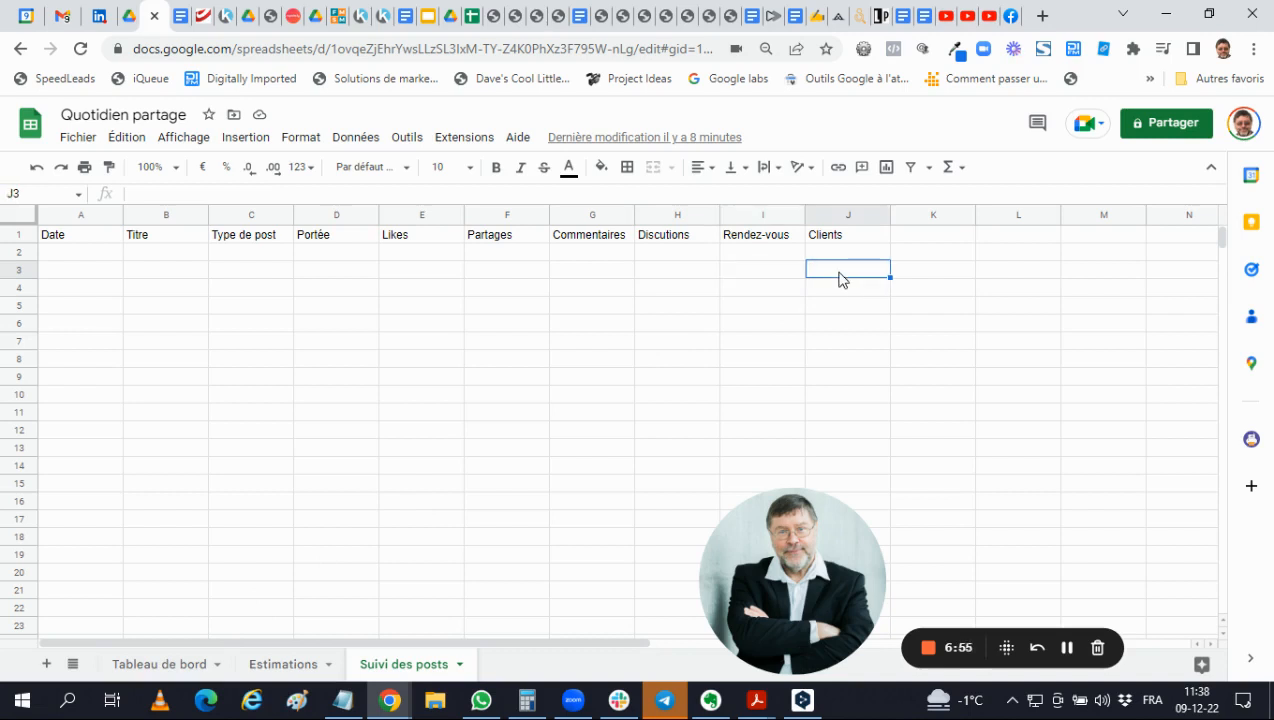
- Review the Suivi des posts tracking columns from Clients back to Date, and open the Tableau de bord sheet
key(Left)
key(Left)
key(Left)
key(Left)
key(Left)
key(Left)
key(Left)
key(Left)
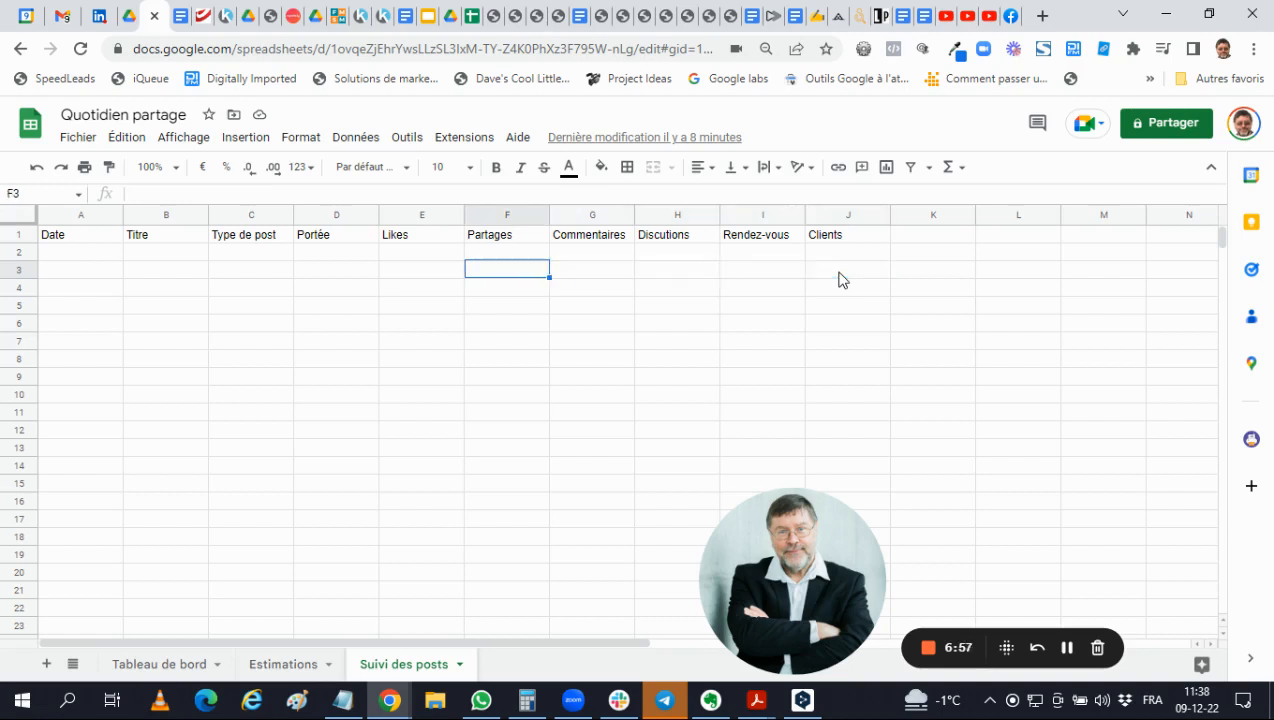
key(Left)
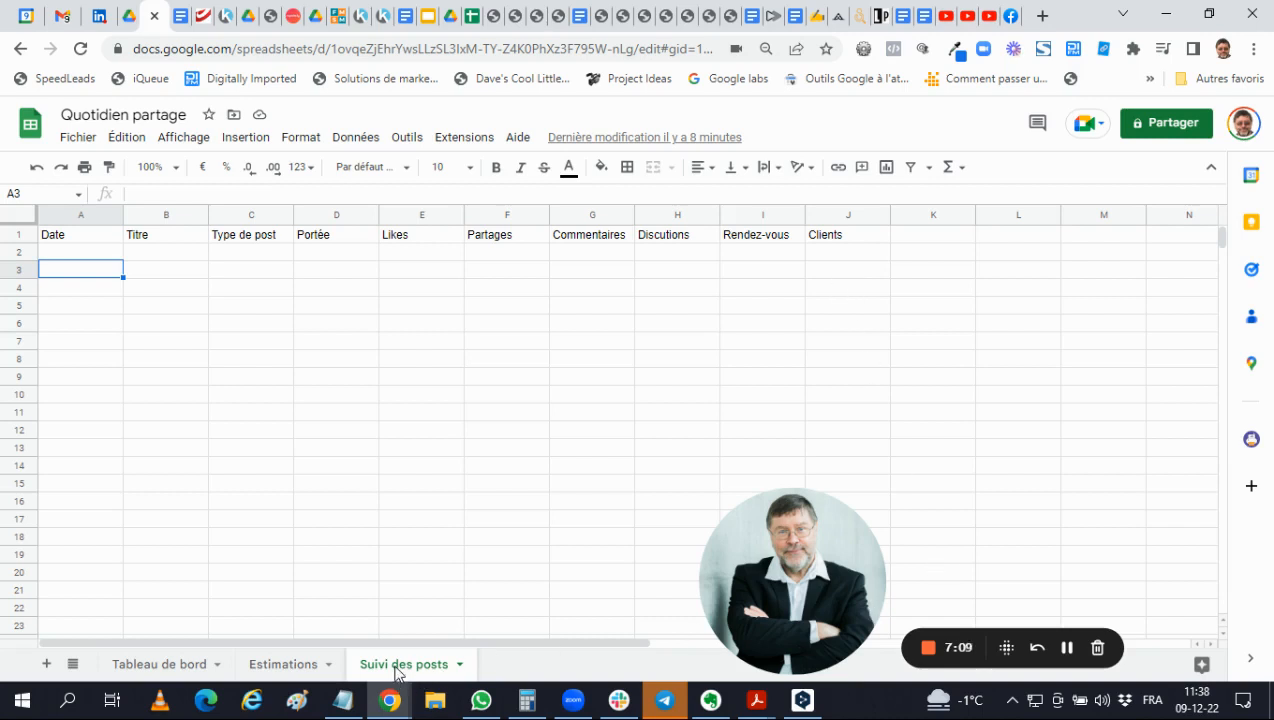
click(143, 665)
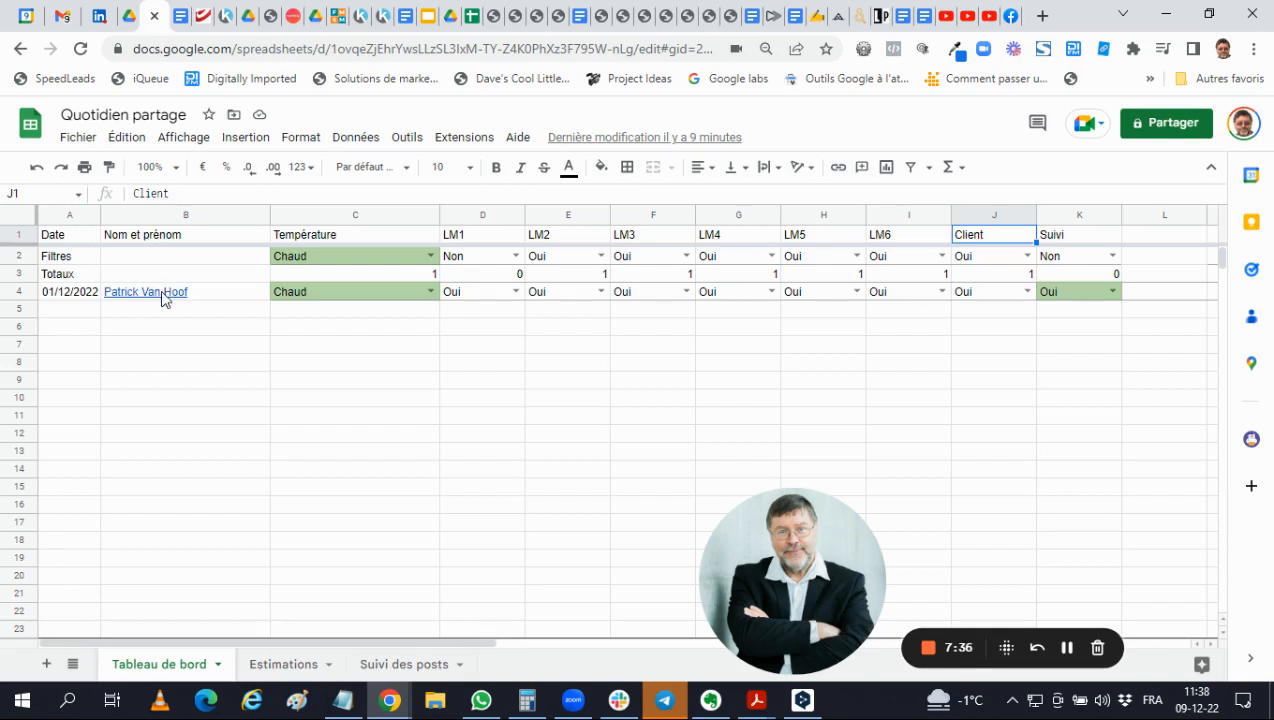
mouse_move(163, 299)
- Switch to the Facebook profile and find a commenter under the post dated 25 octobre
click(1011, 17)
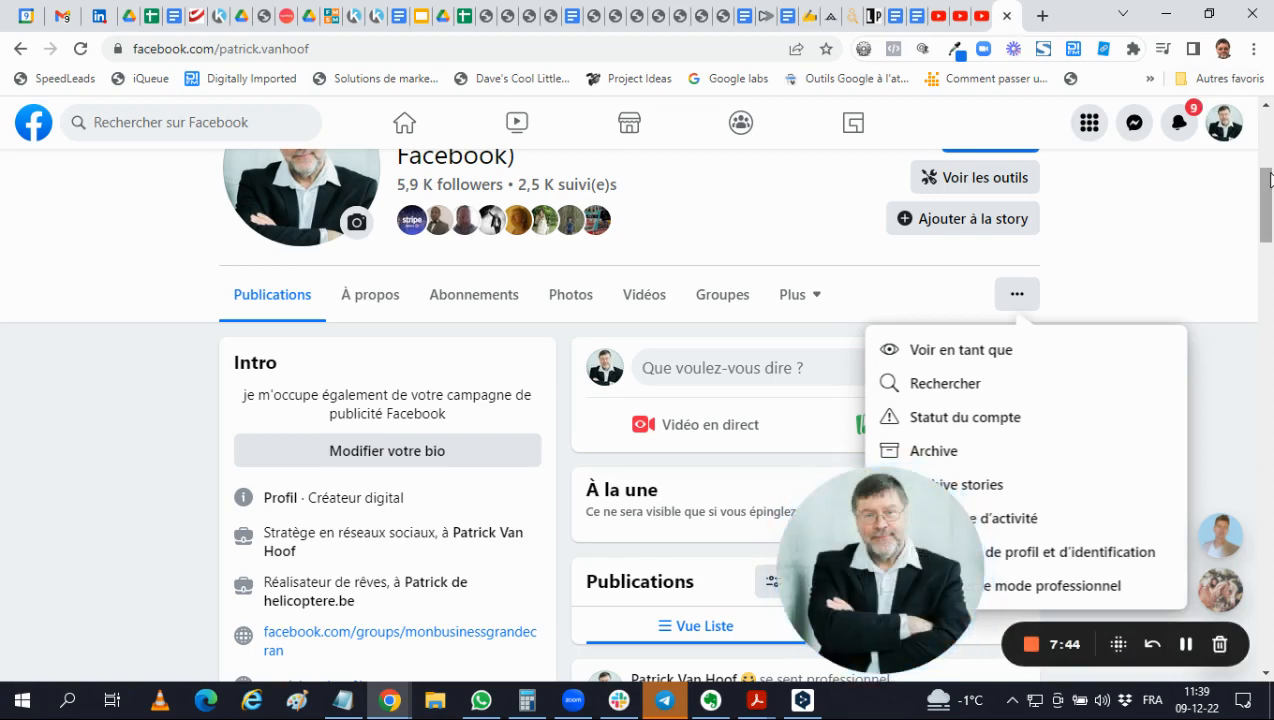
scroll(640, 400, down, 2)
scroll(640, 400, down, 8)
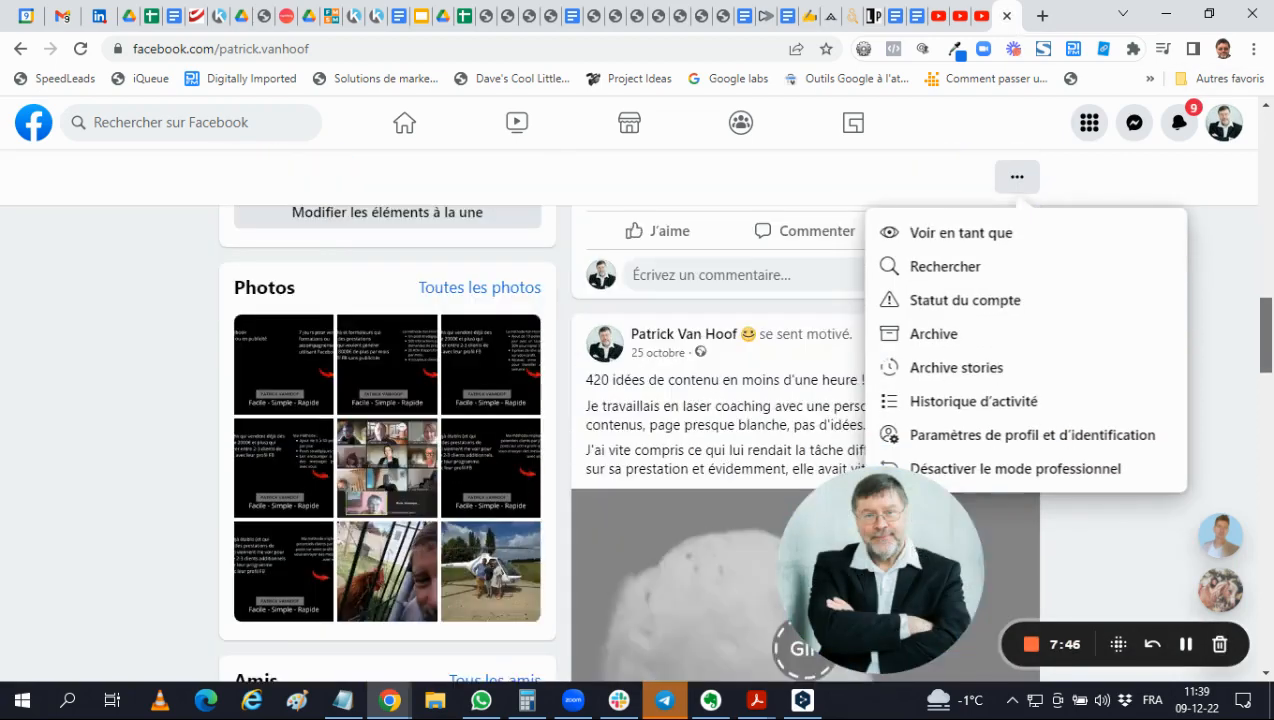
scroll(640, 400, down, 5)
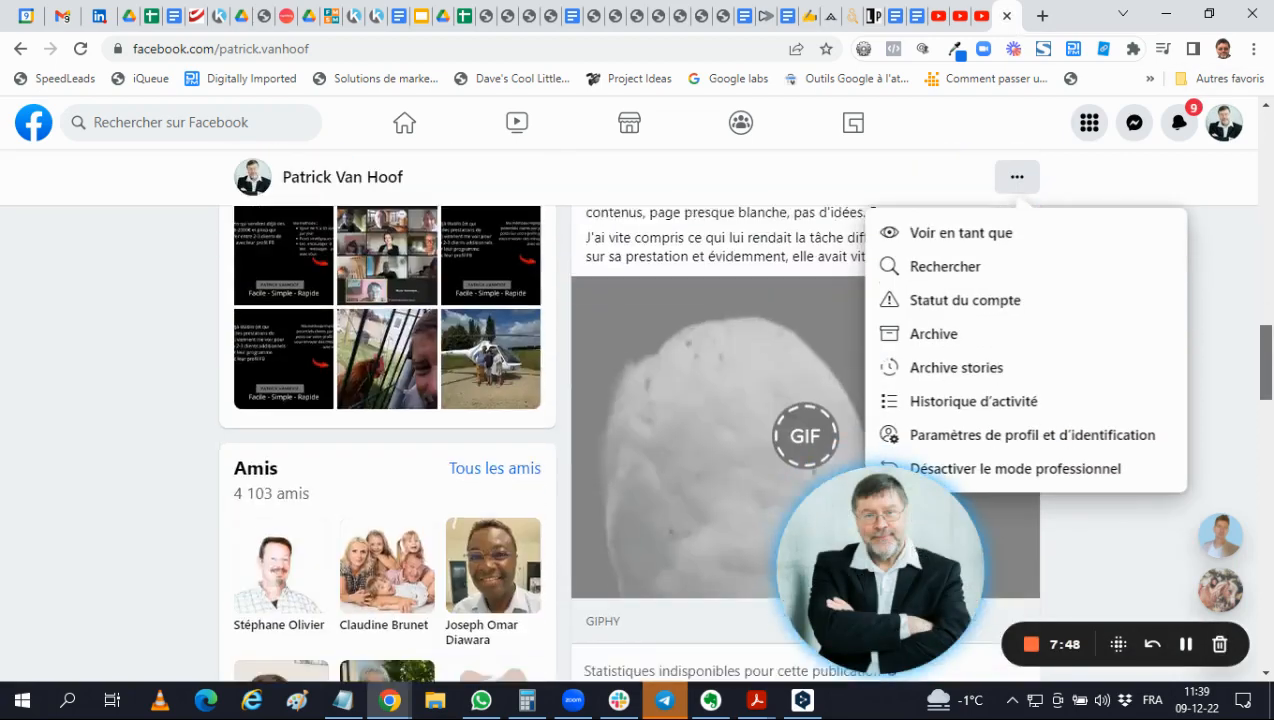
scroll(640, 400, down, 4)
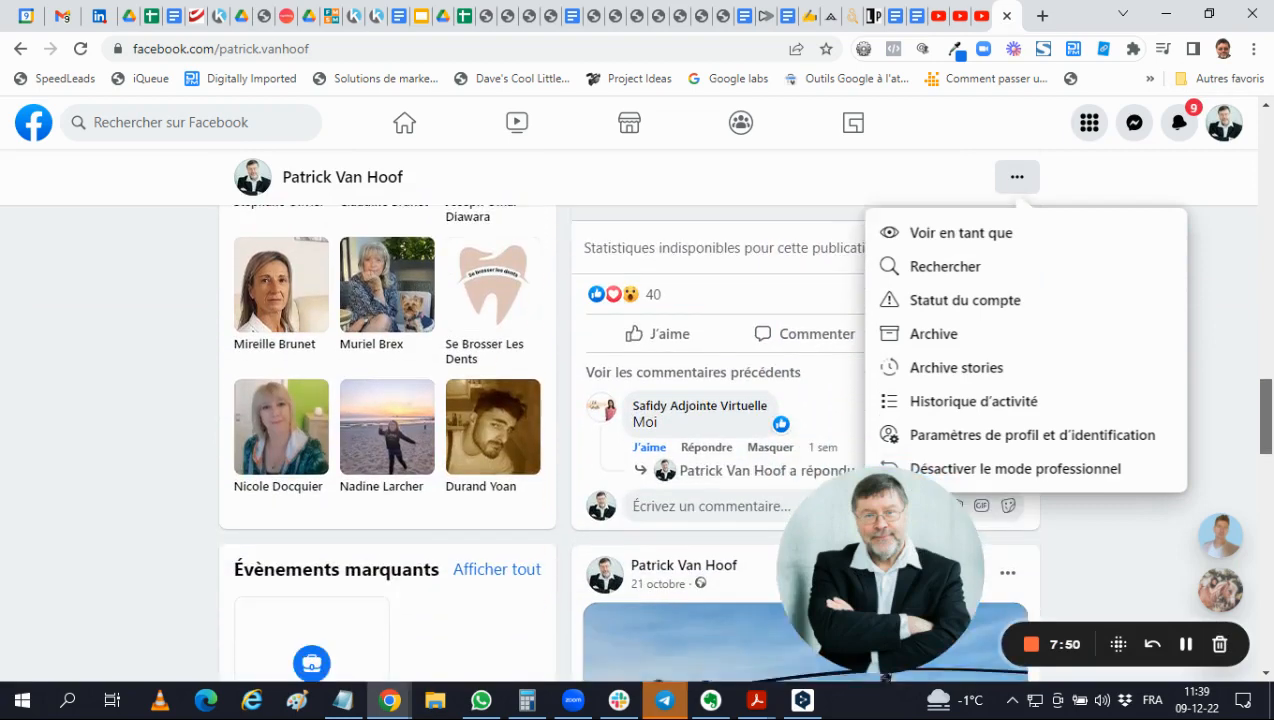
scroll(819, 305, down, 1)
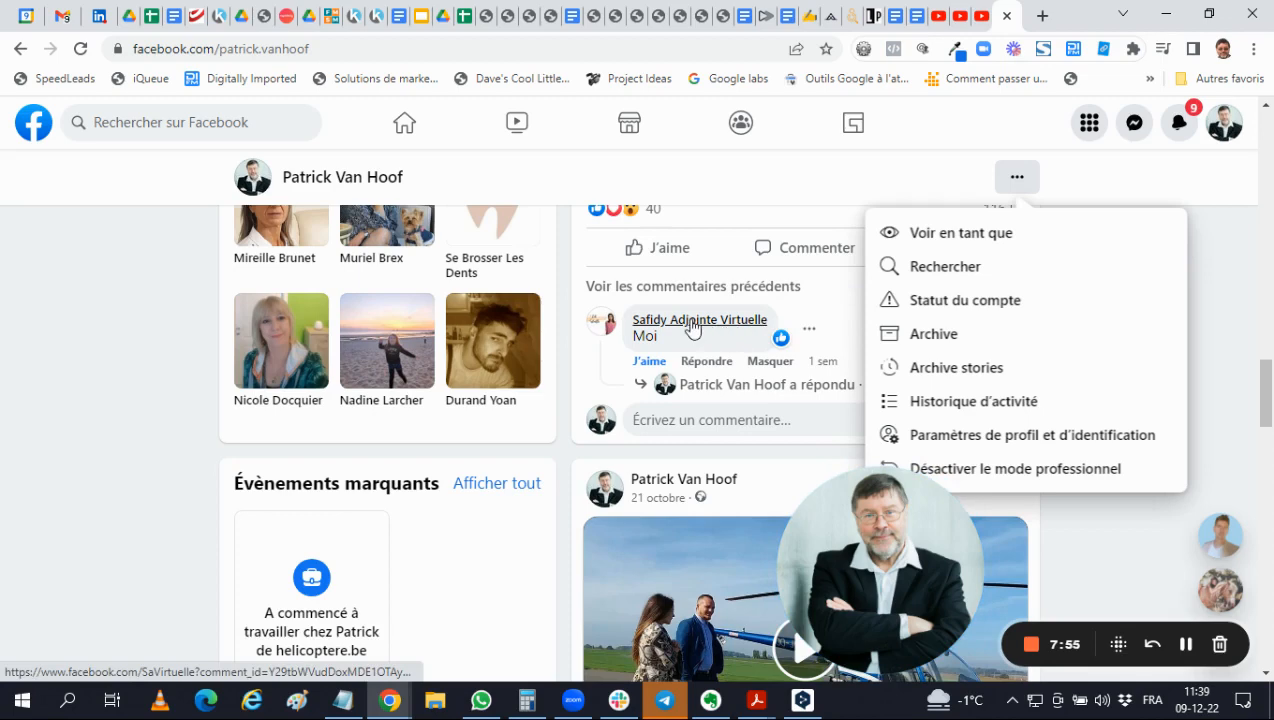
- Return to the Quotidien partage spreadsheet and check the profile link attached to the name in cell B4
click(148, 20)
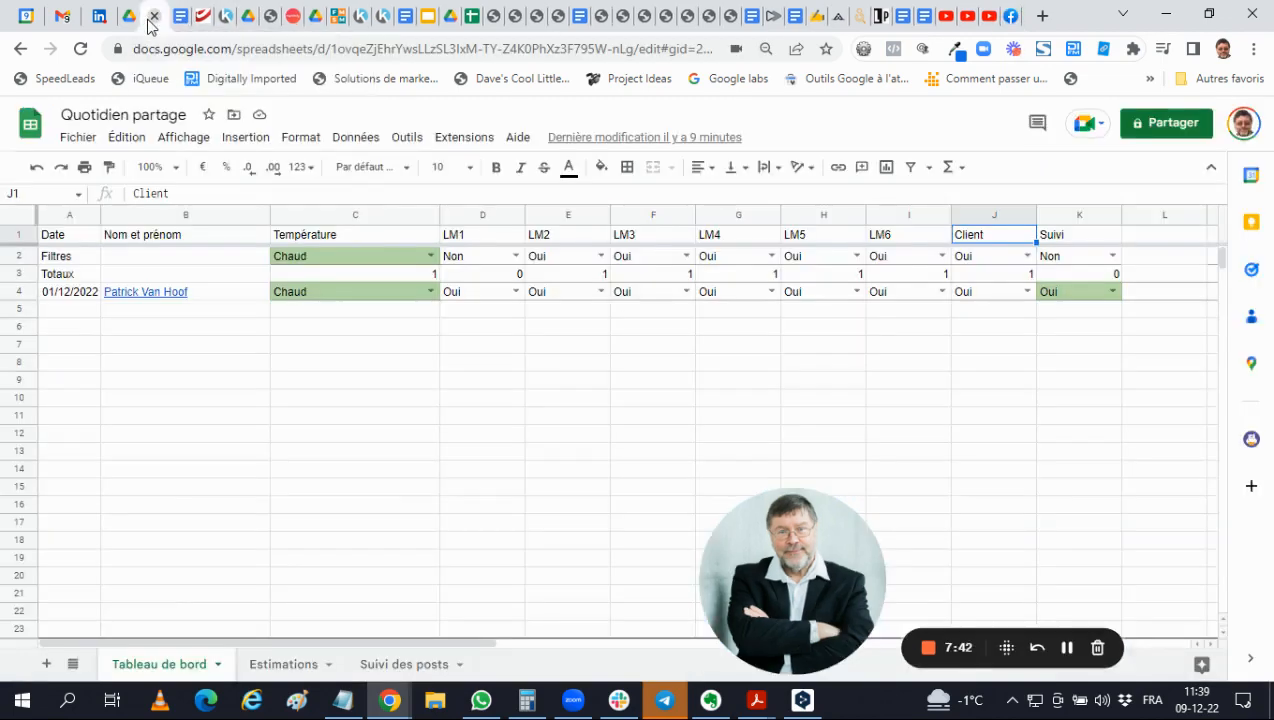
click(213, 293)
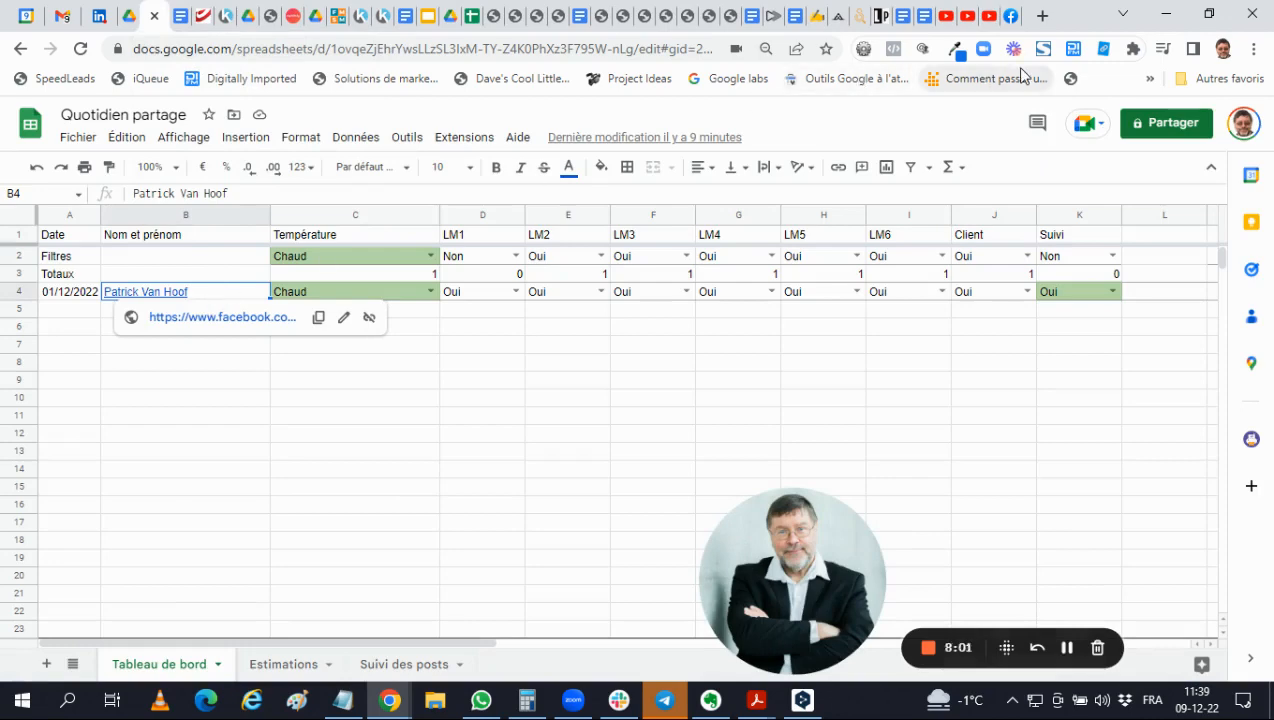
- Switch to Facebook, open the commenter's profile and select its web address up to the comment parameters
click(1010, 16)
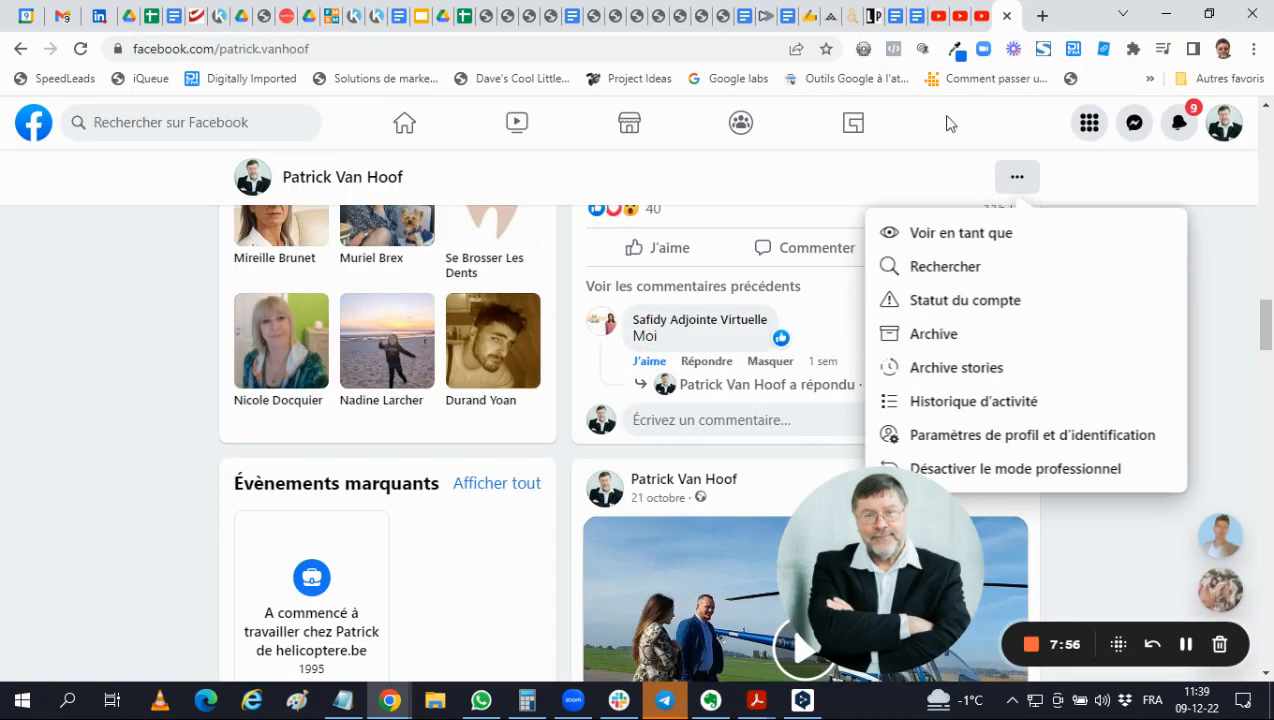
right_click(701, 331)
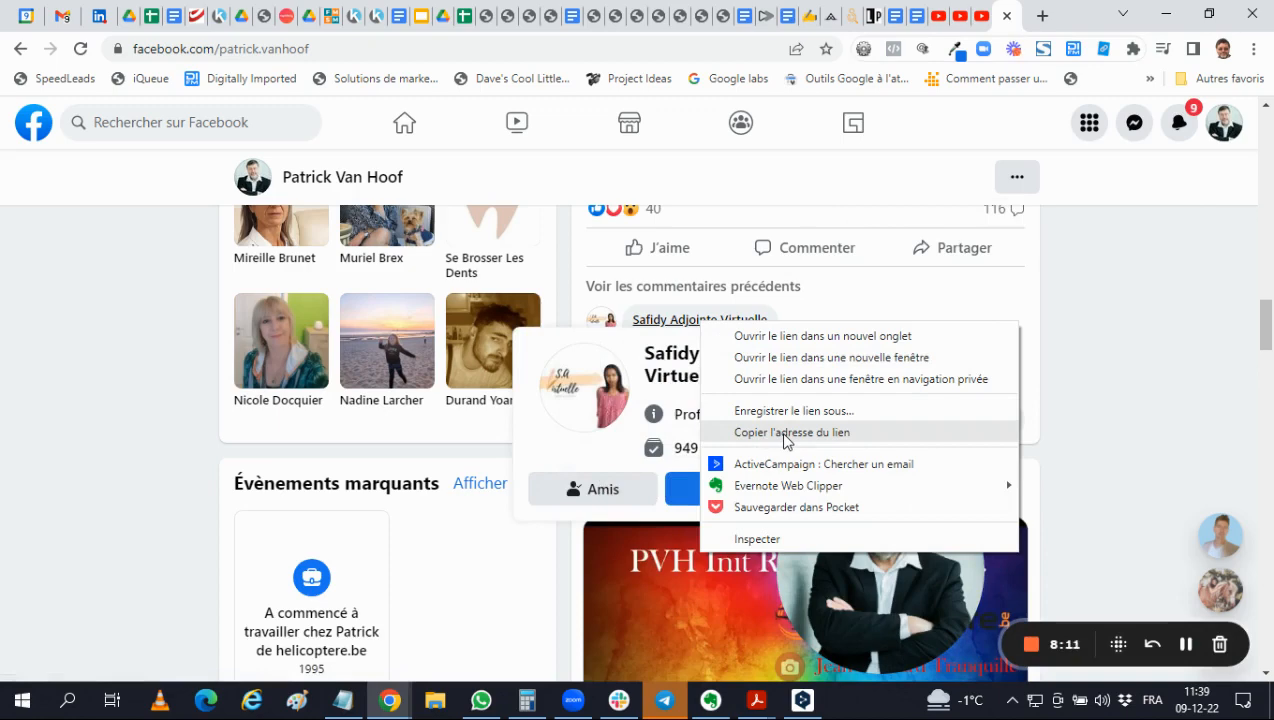
click(679, 327)
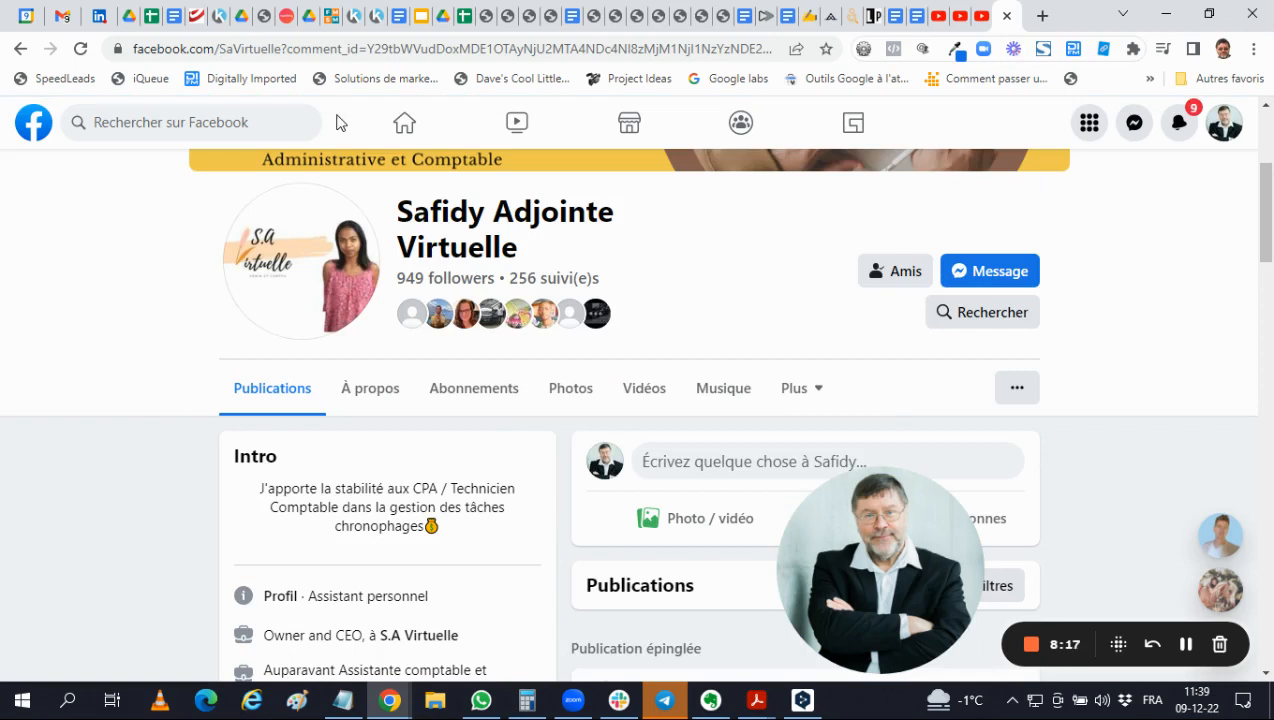
click(280, 49)
drag(280, 49, 117, 62)
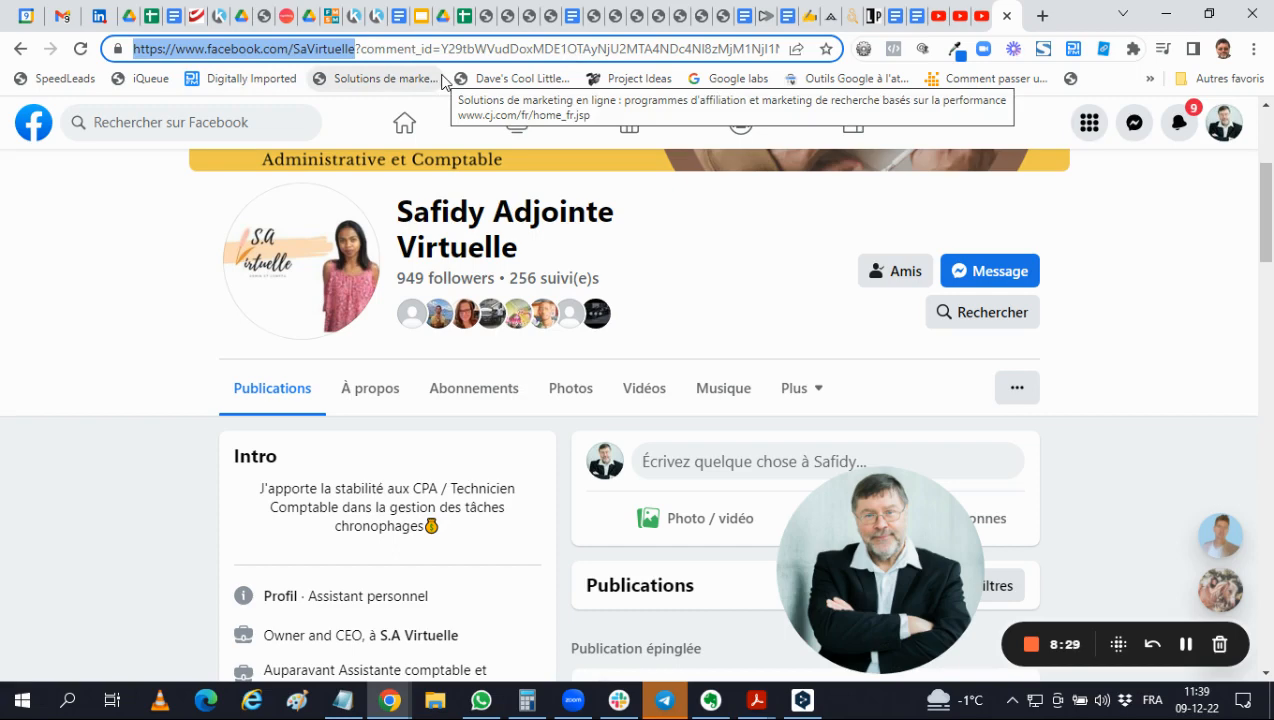
- Return to the Quotidien partage spreadsheet and inspect the link text and address of the name in cell B4
click(151, 16)
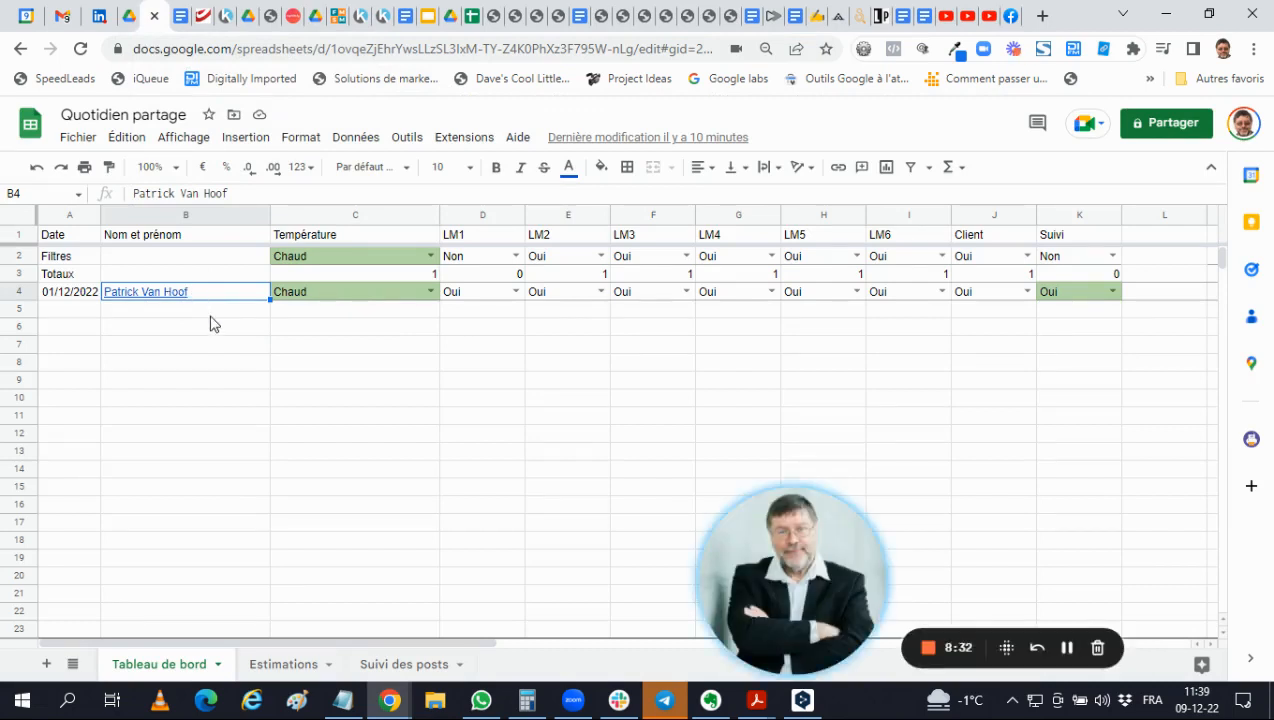
click(210, 313)
click(204, 297)
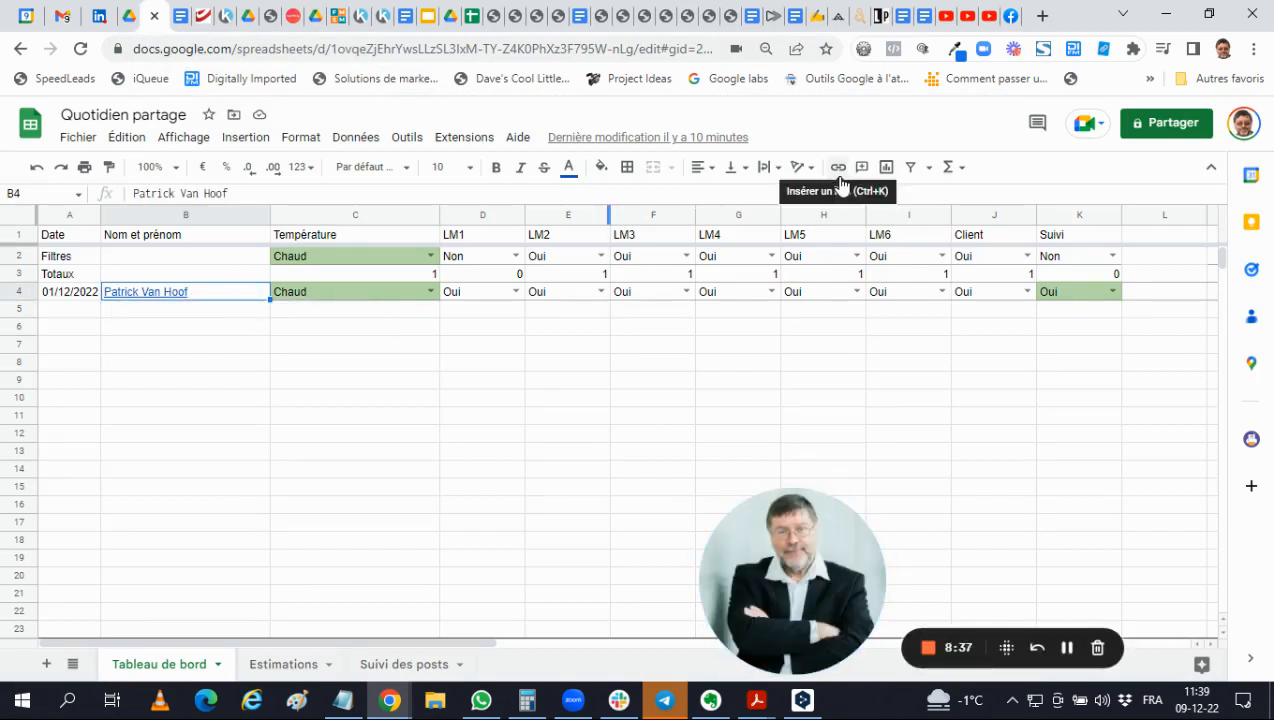
click(839, 180)
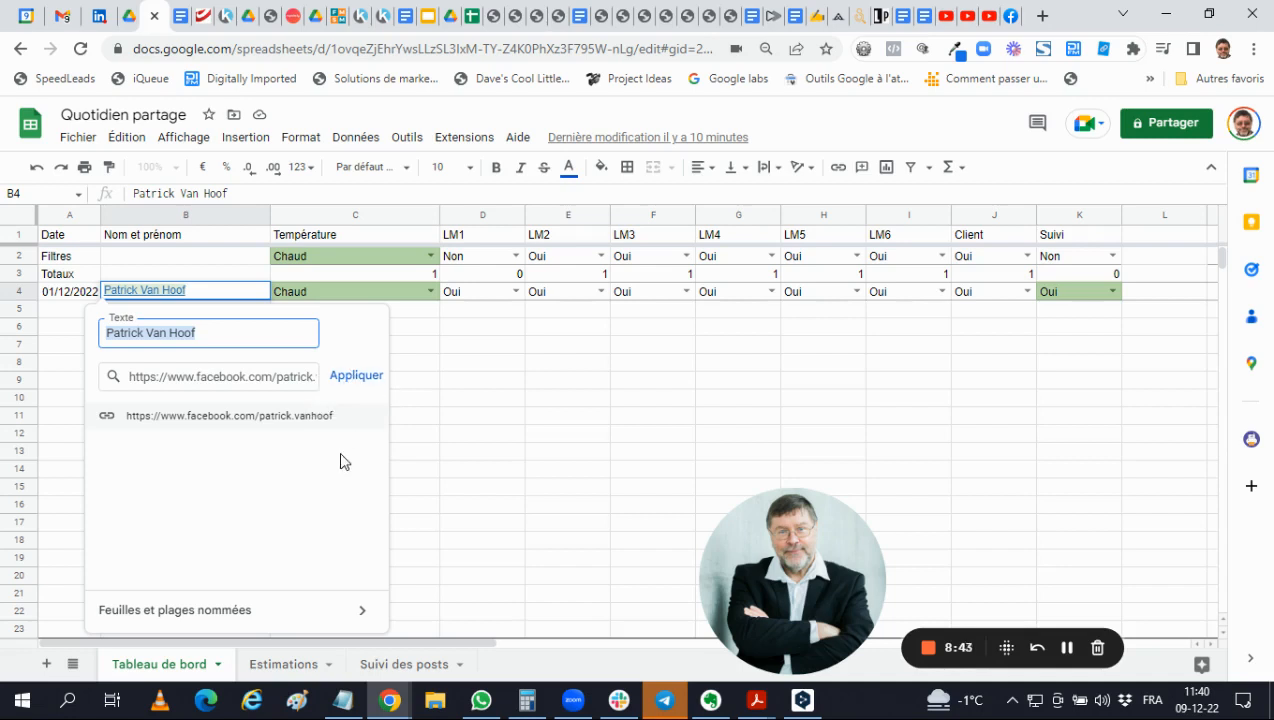
click(481, 418)
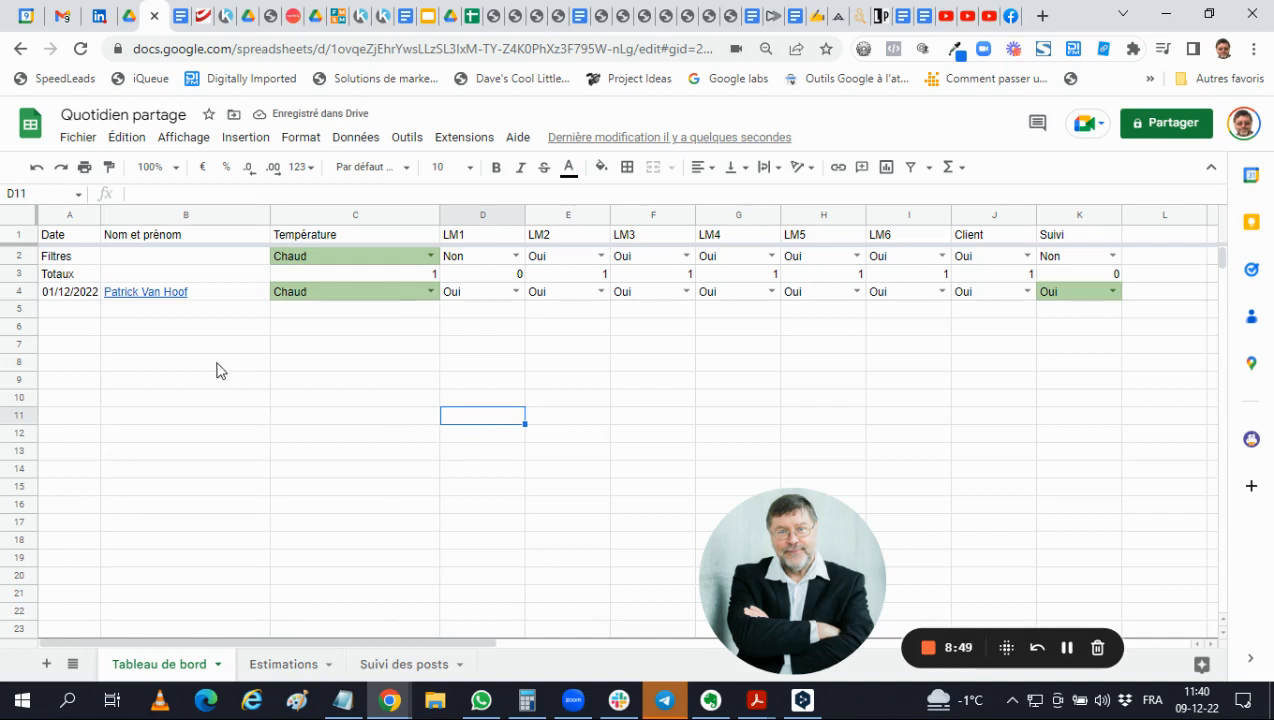
- Open the Facebook profile linked to the name in cell B4, look it over and close it
mouse_move(162, 293)
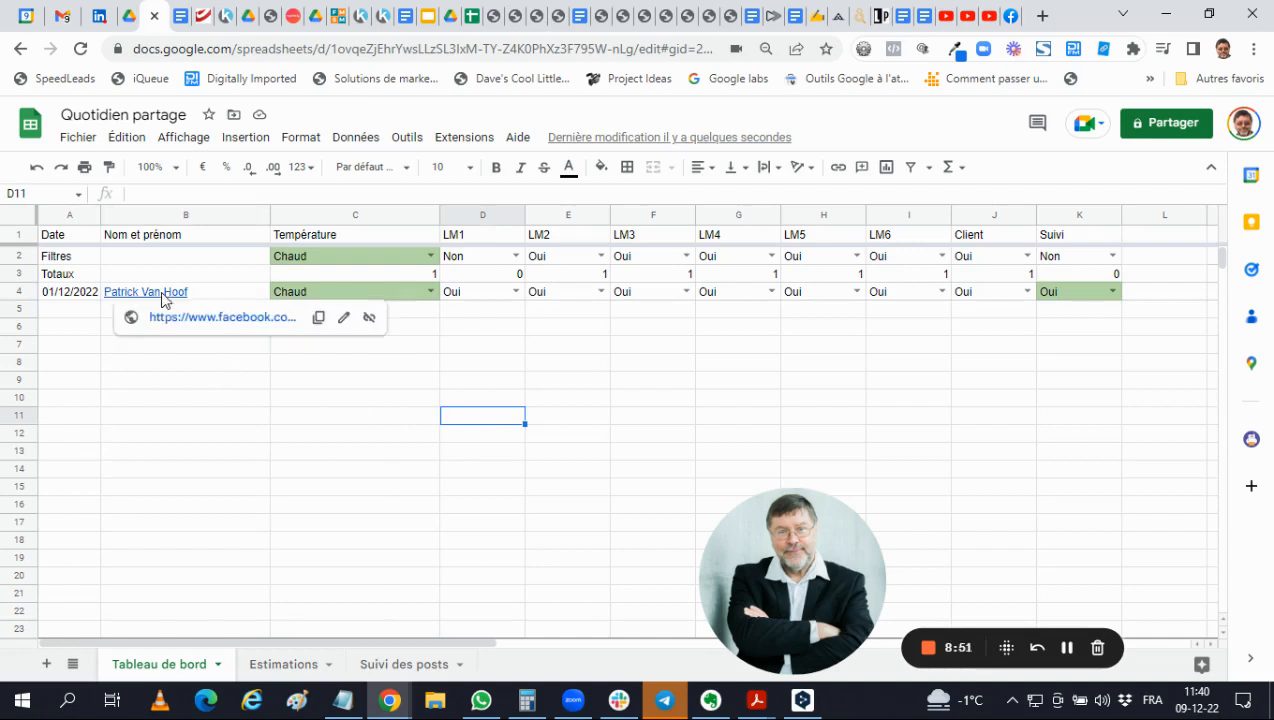
click(183, 316)
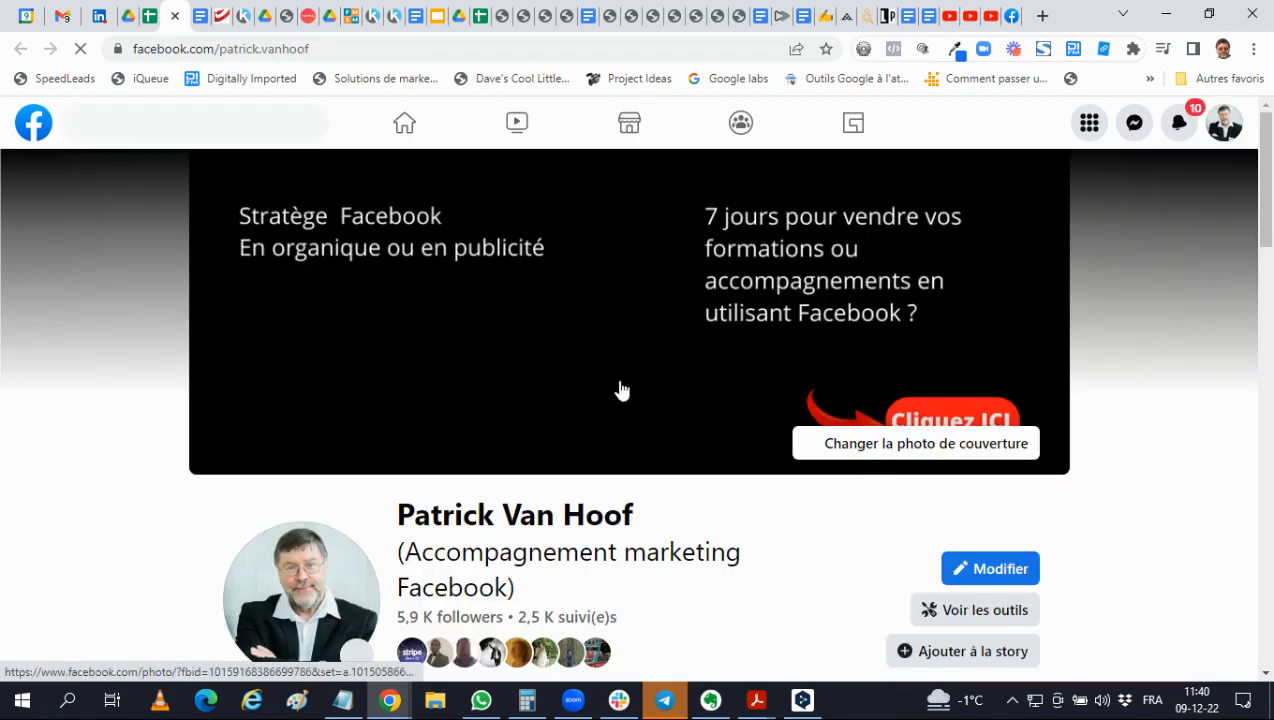
scroll(1108, 506, down, 1)
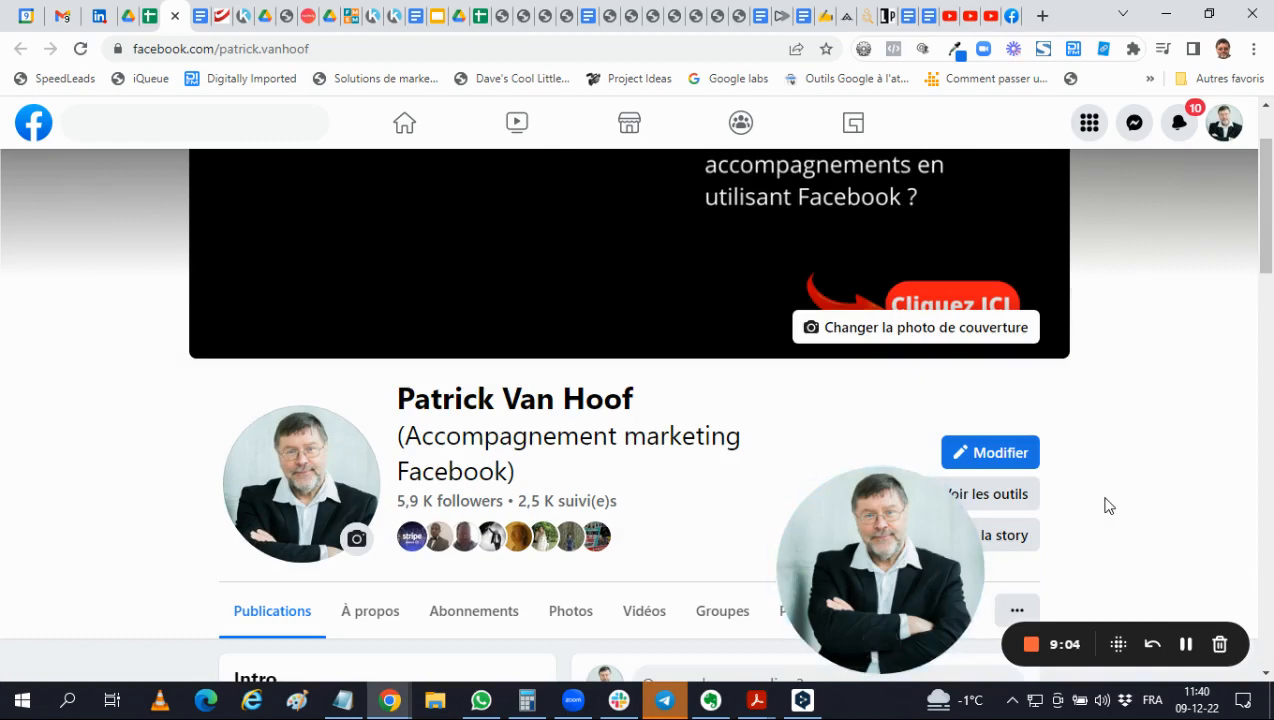
scroll(1207, 302, up, 1)
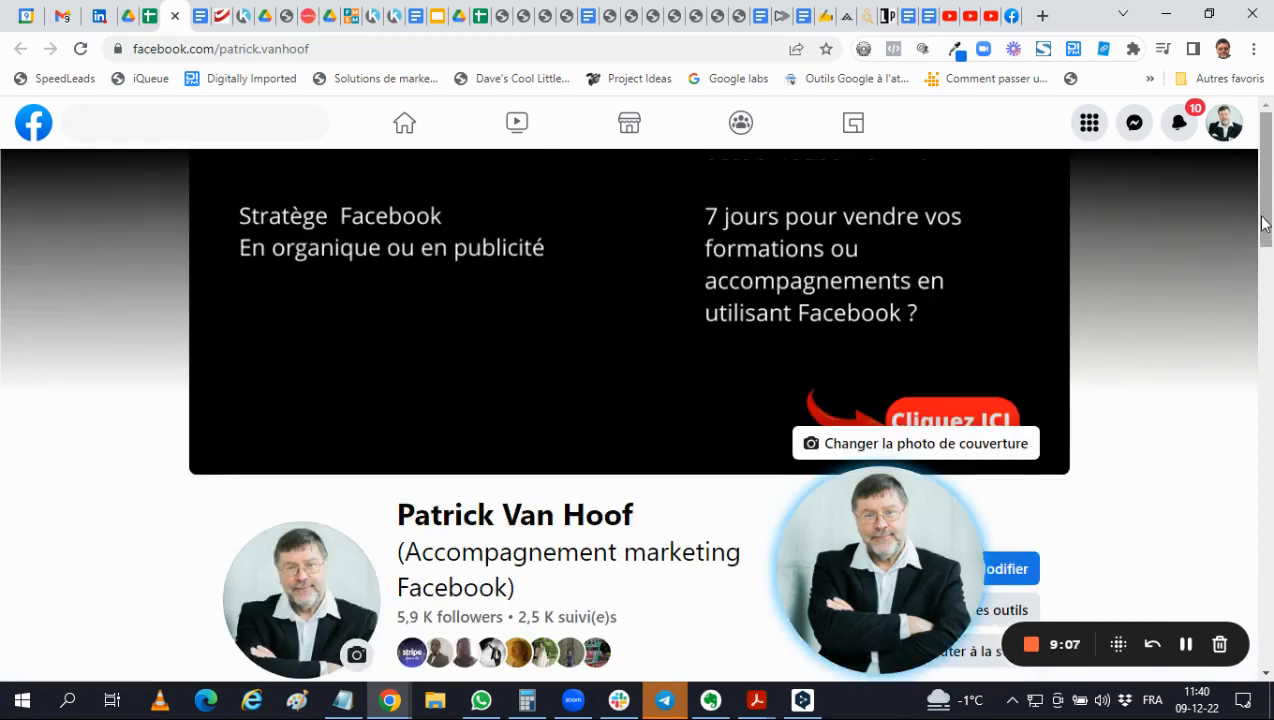
scroll(1255, 268, down, 2)
scroll(1270, 268, down, 1)
scroll(1268, 240, up, 3)
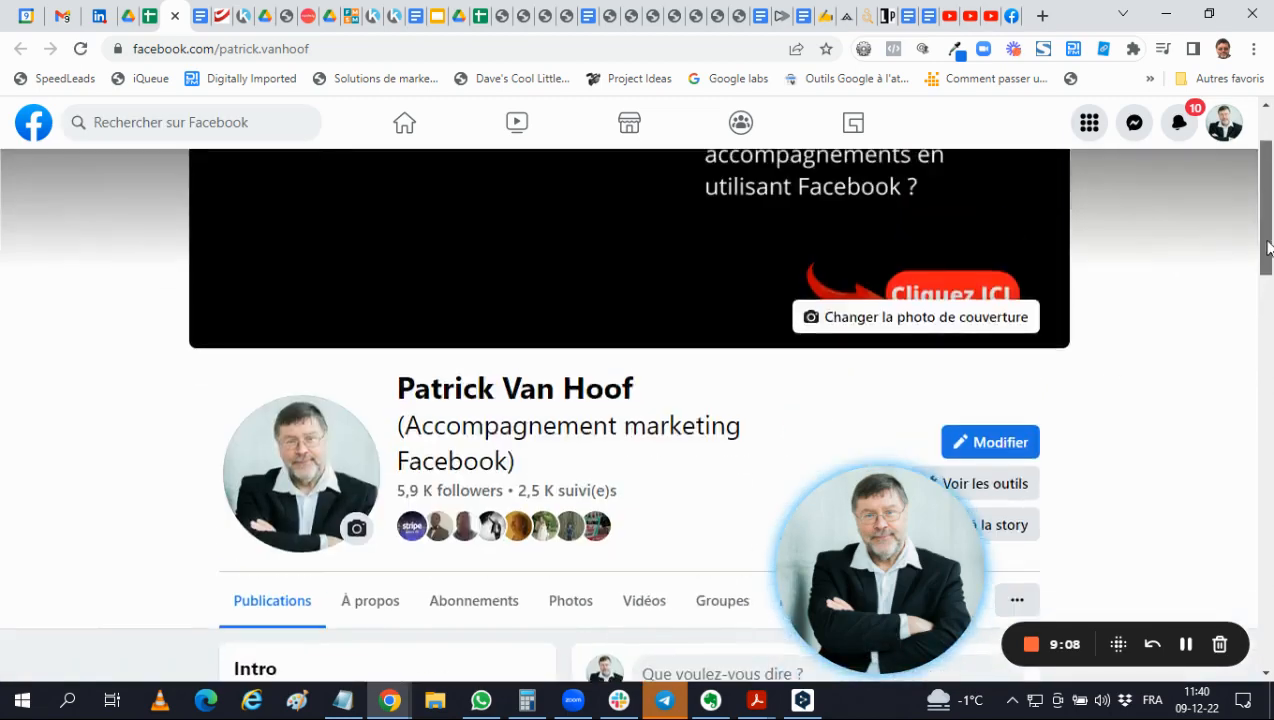
scroll(1265, 205, down, 3)
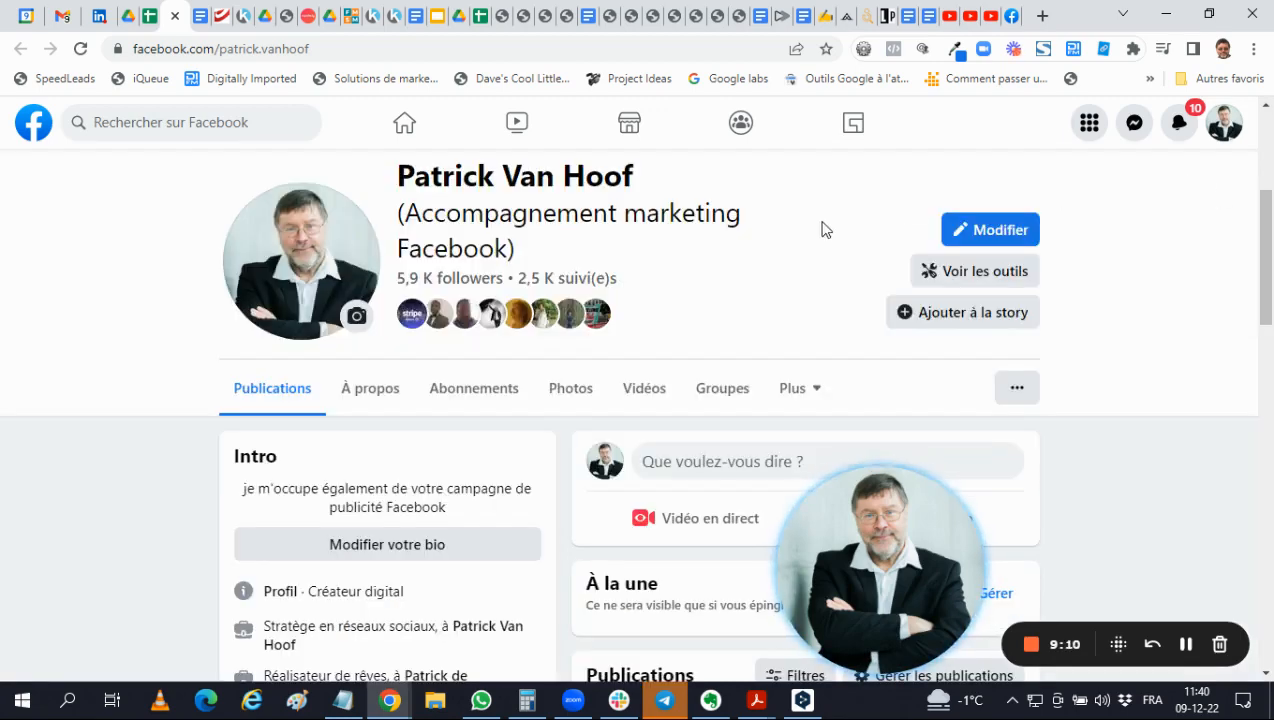
click(175, 16)
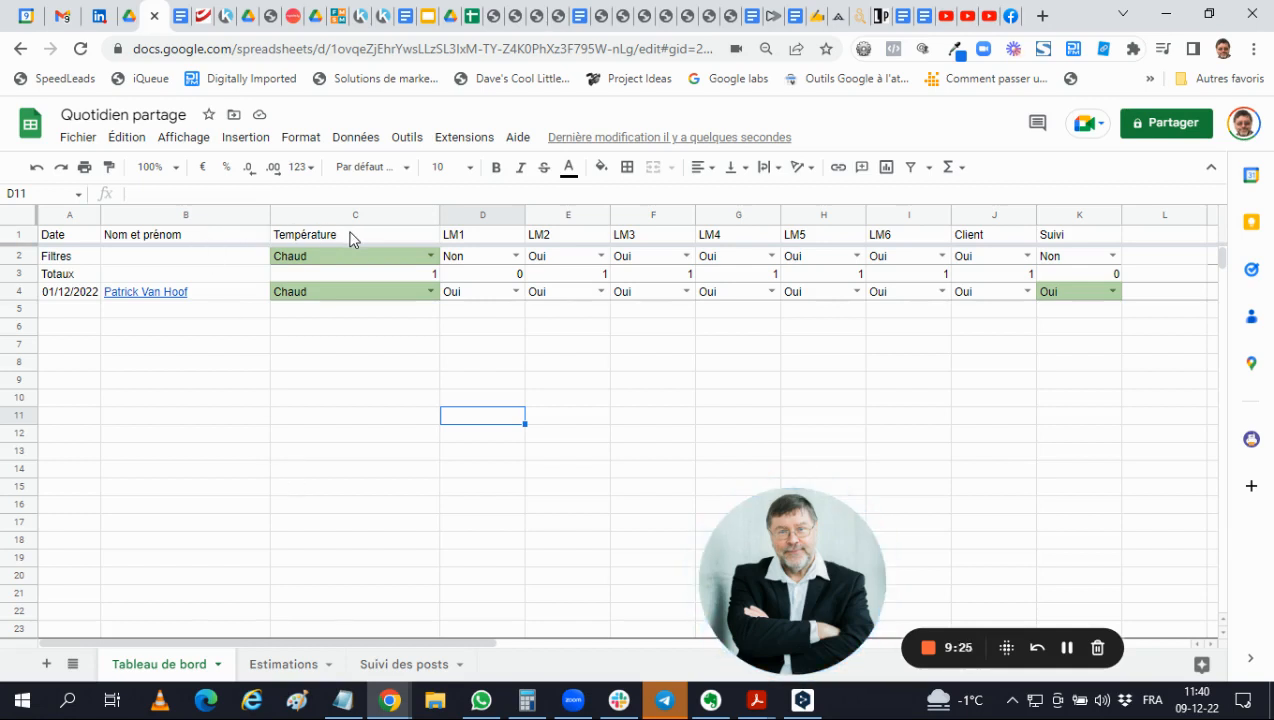
- Set the Température of the contact in row 4 to Froid, to Tiède and back to Chaud
click(431, 291)
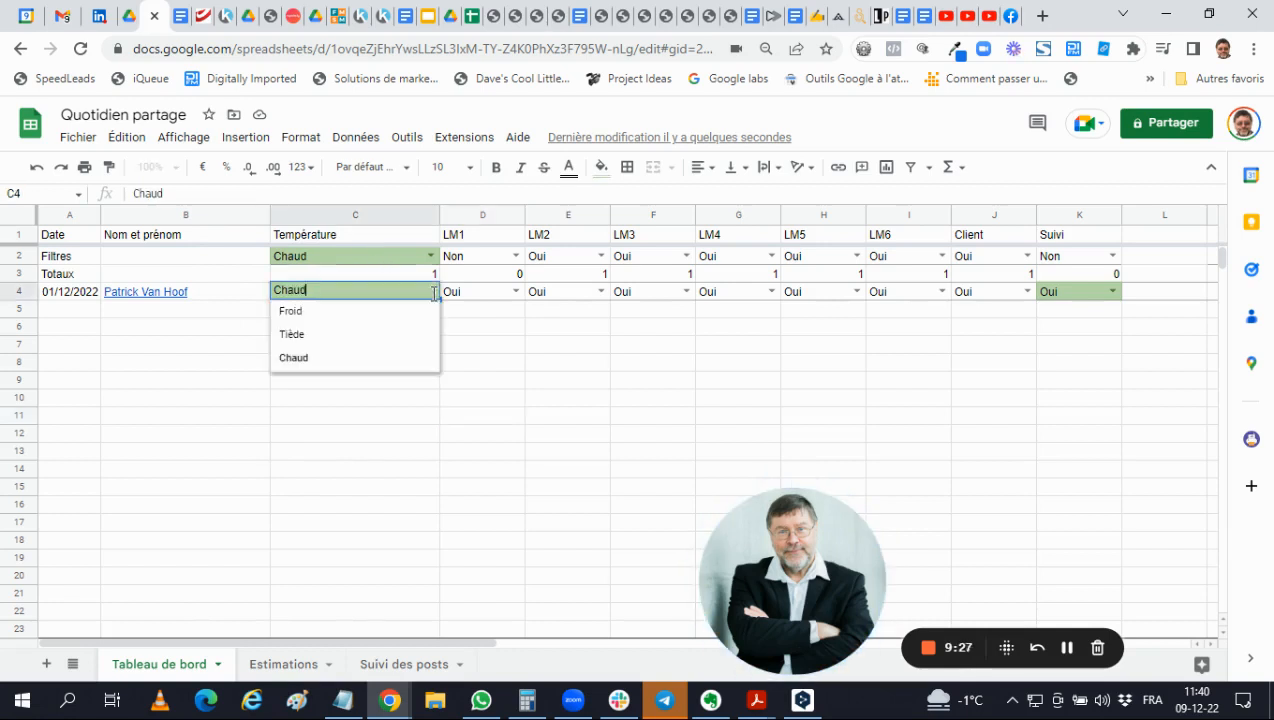
click(312, 313)
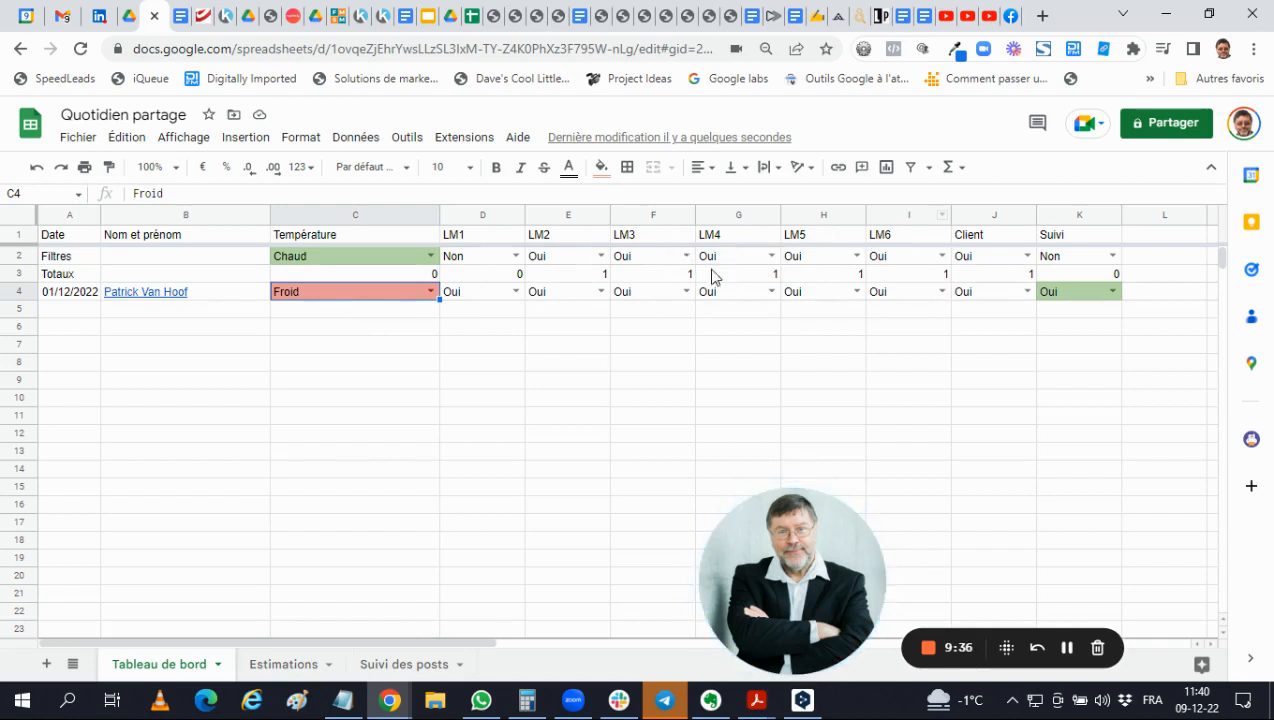
click(430, 291)
click(321, 338)
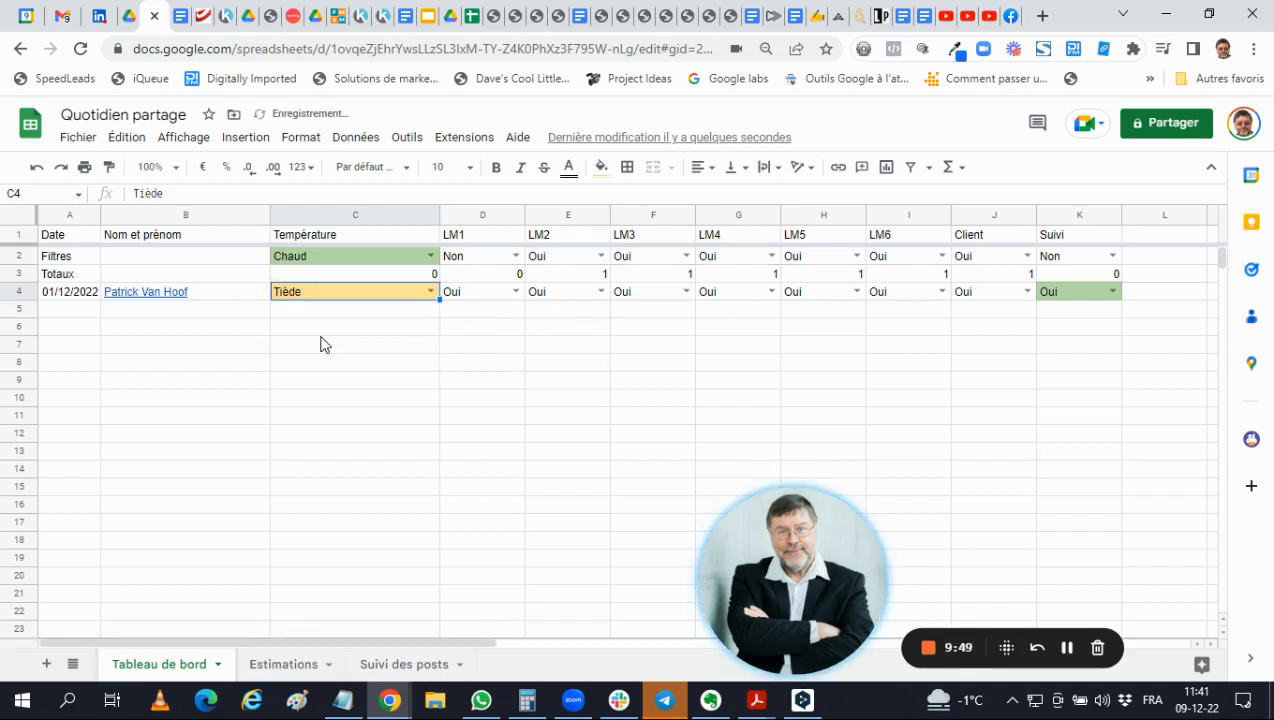
click(430, 291)
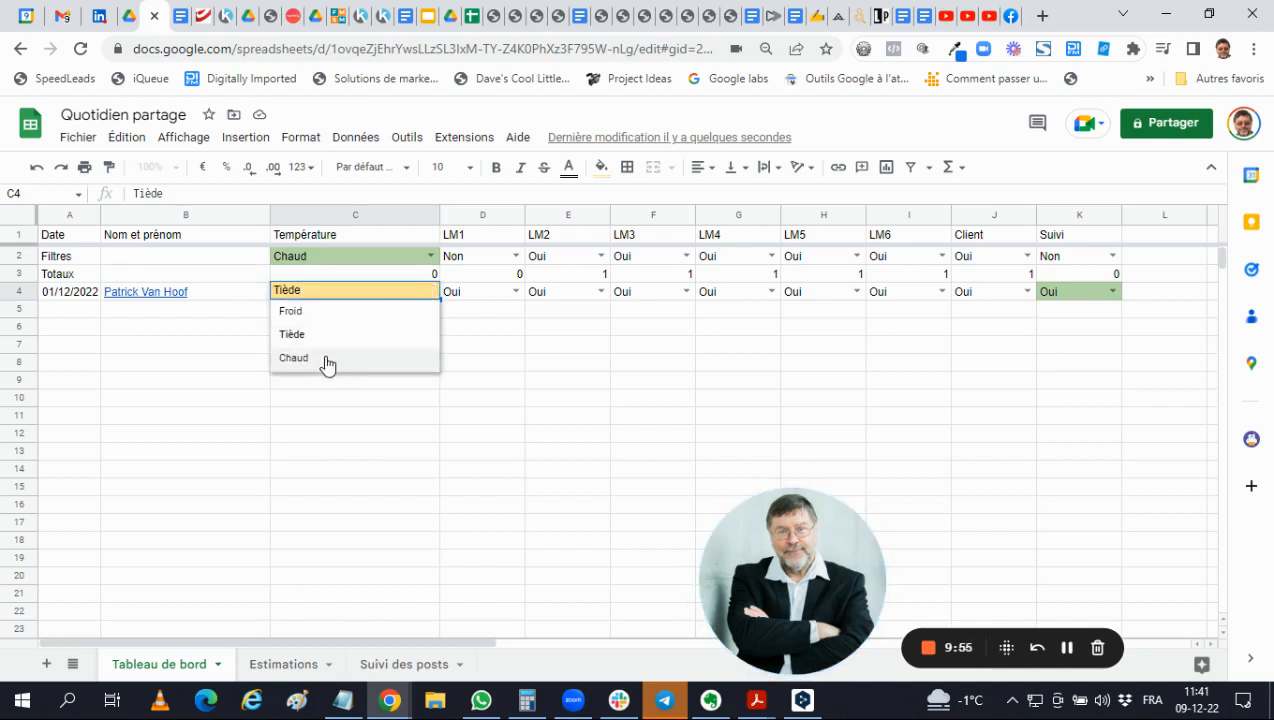
click(326, 362)
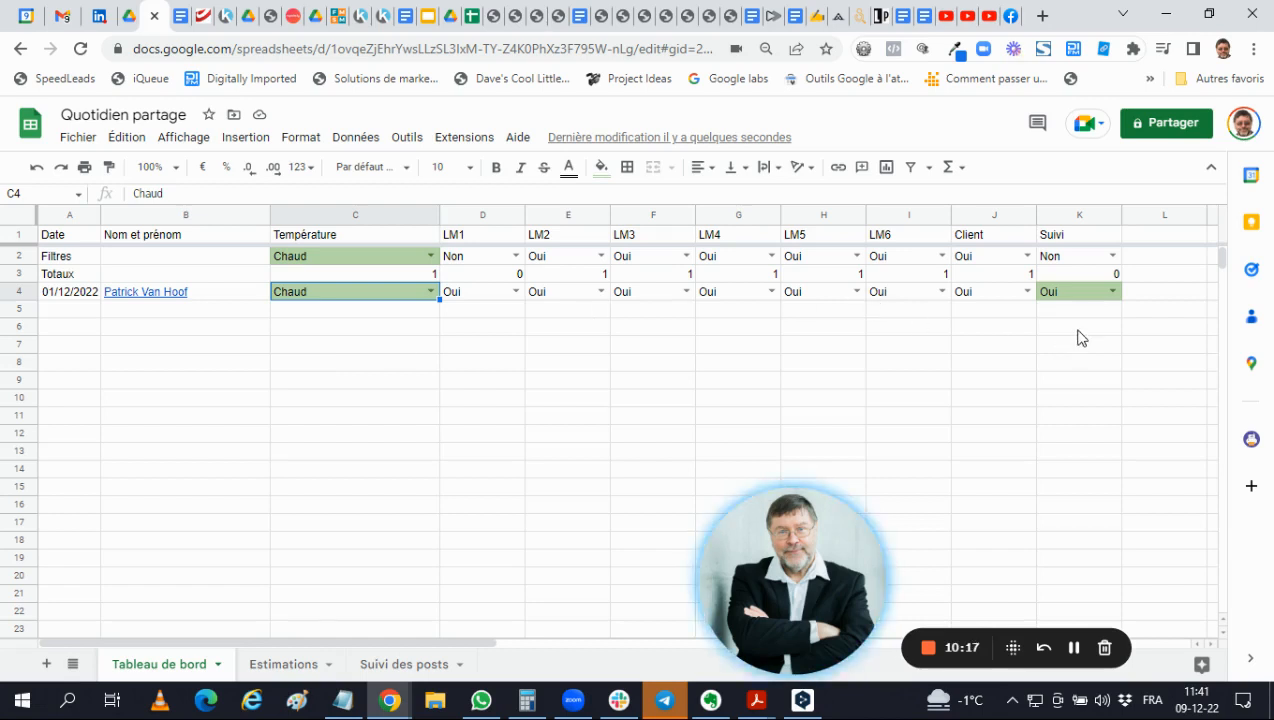
- Set the Suivi status of the contact in row 4 to Non and back to Oui
click(1112, 291)
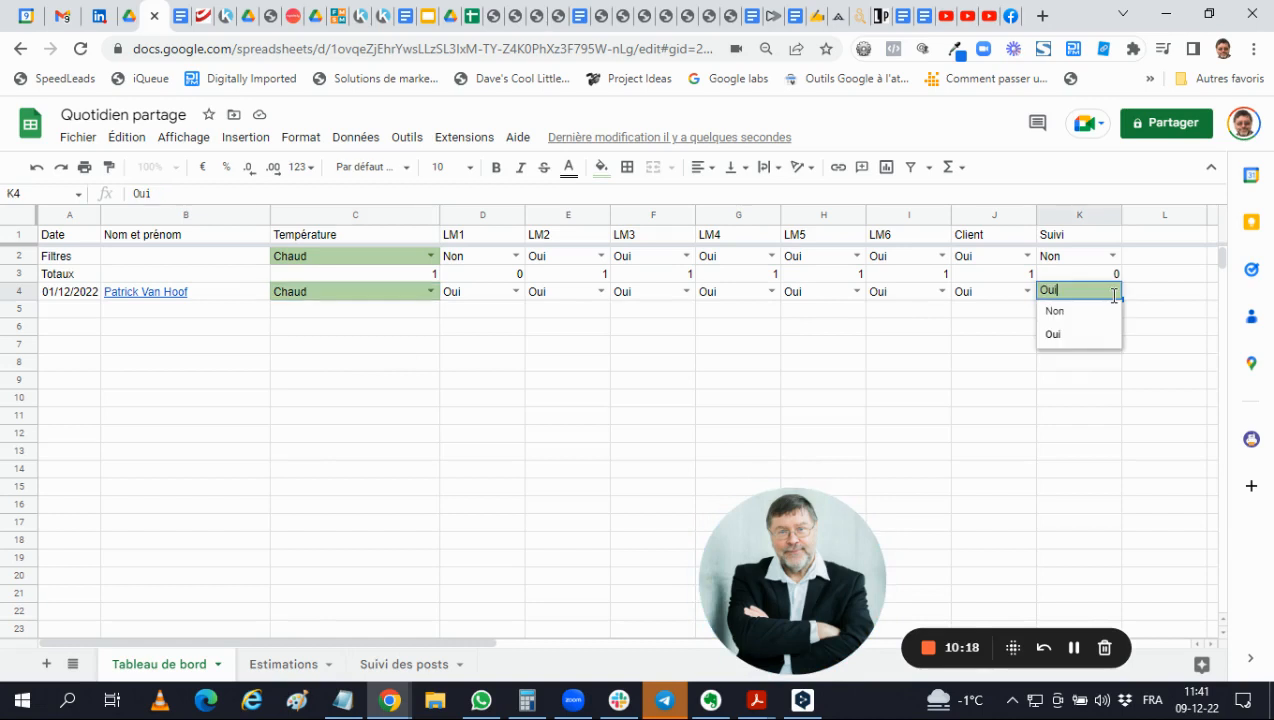
click(1085, 316)
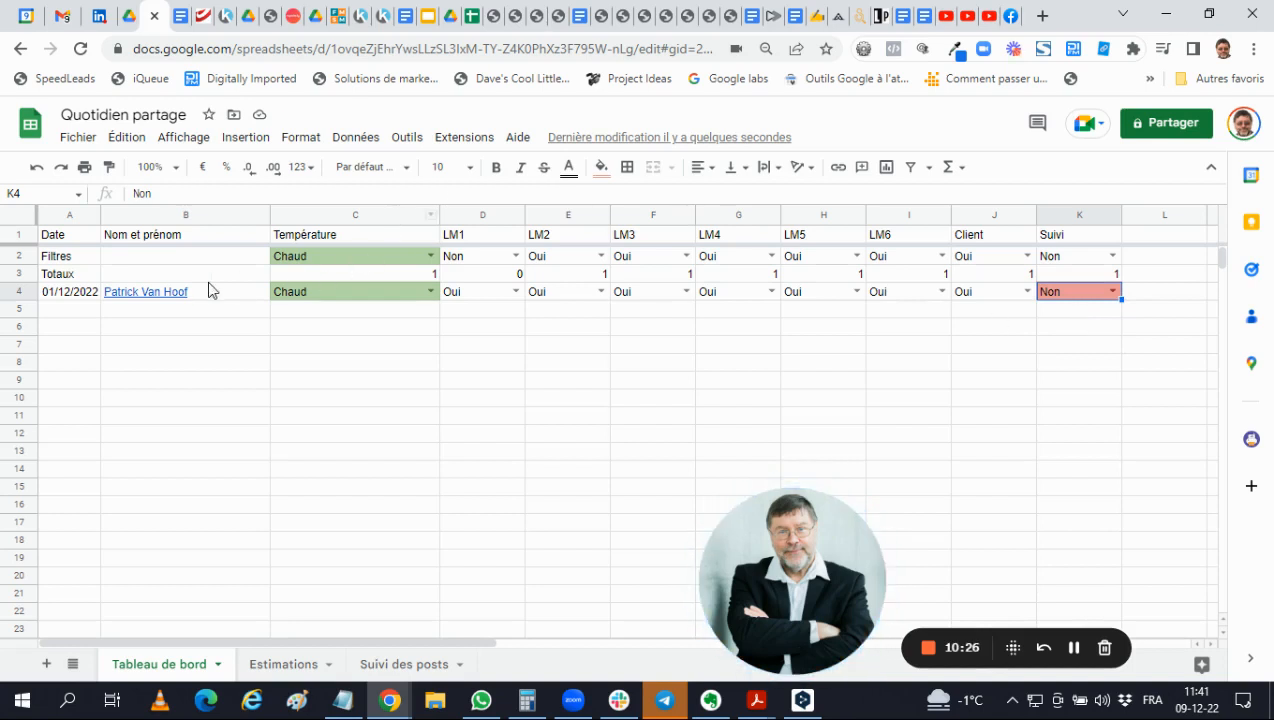
click(1112, 291)
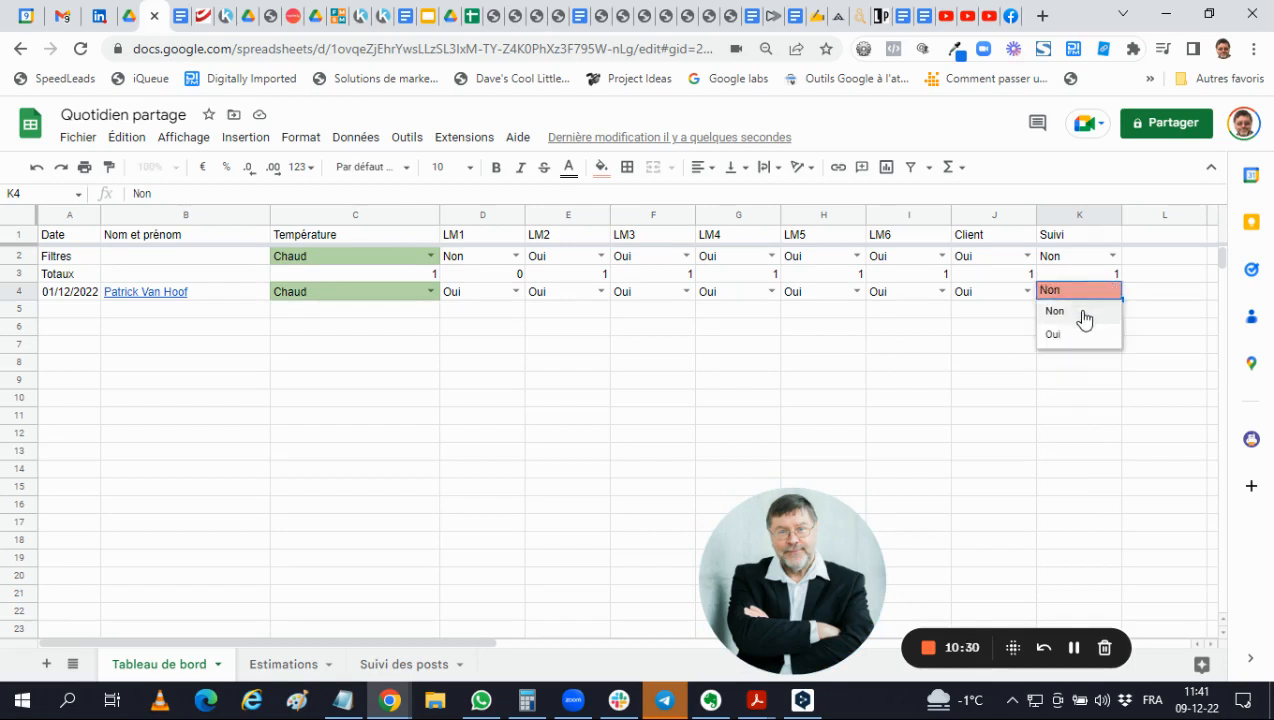
click(1054, 335)
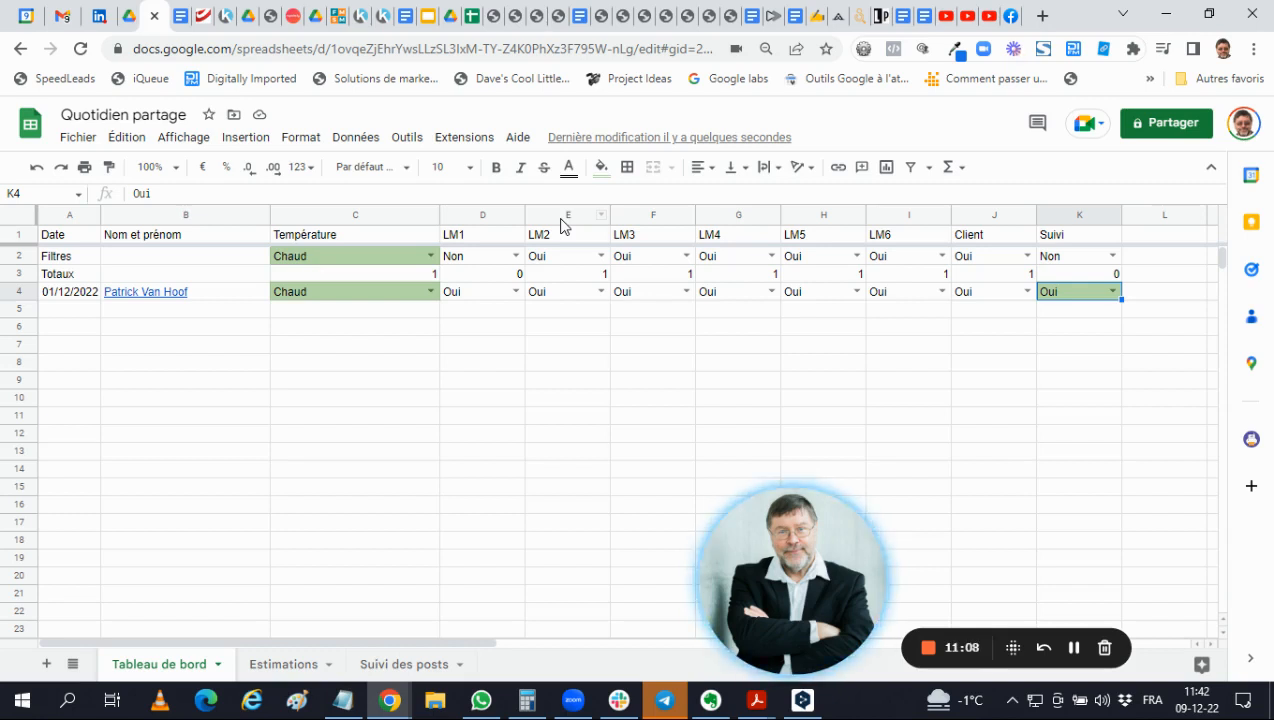
- Reselect Oui as the LM2 status of the contact in row 4, and insert an empty column after LM1
click(601, 291)
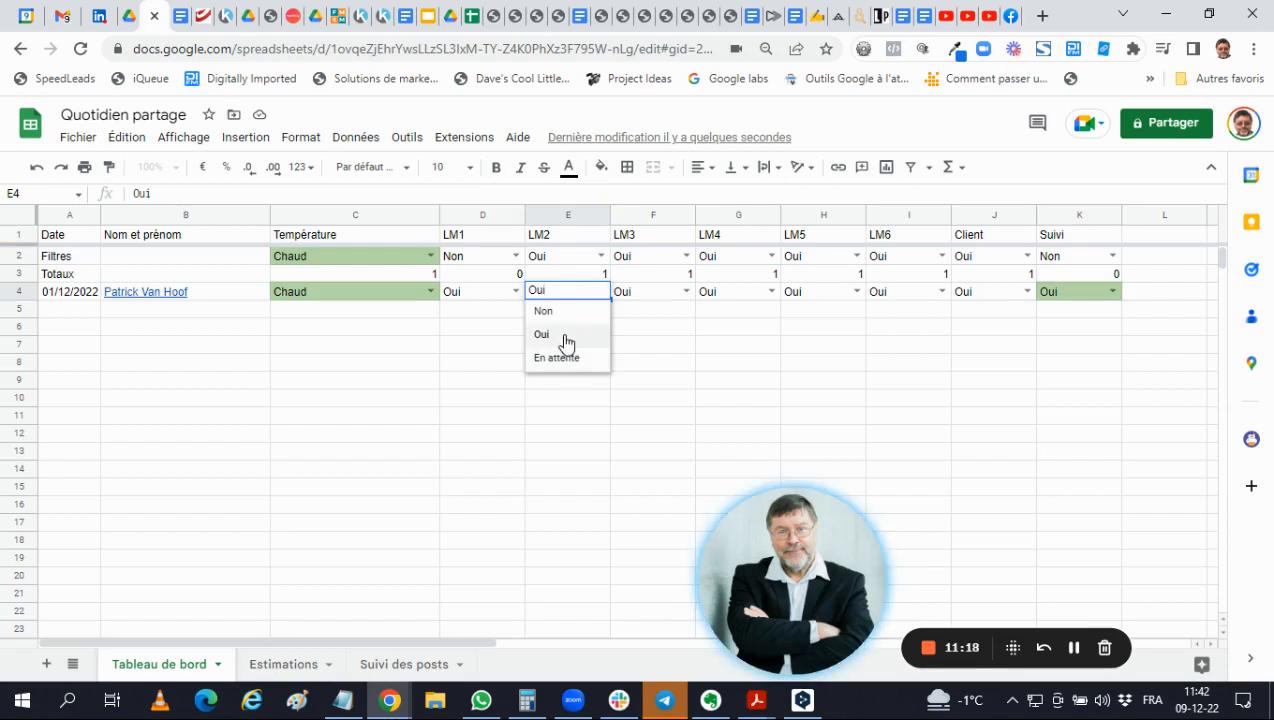
click(566, 343)
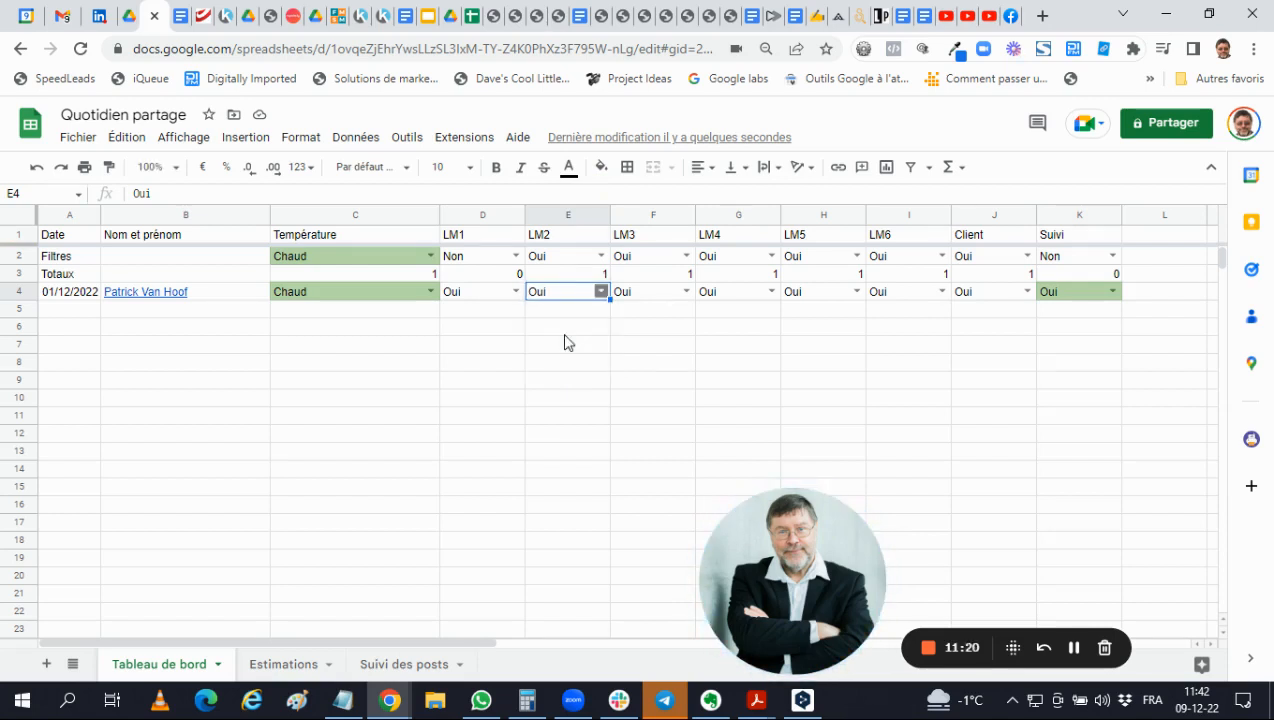
right_click(491, 221)
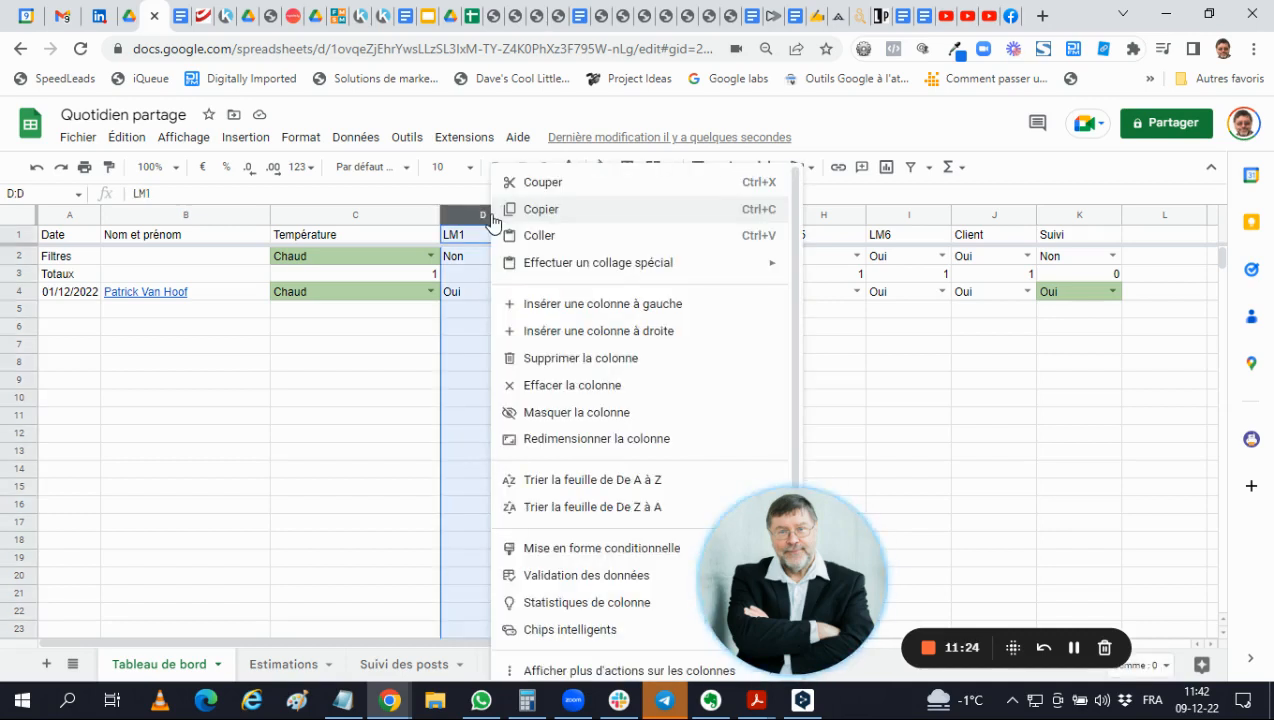
click(560, 332)
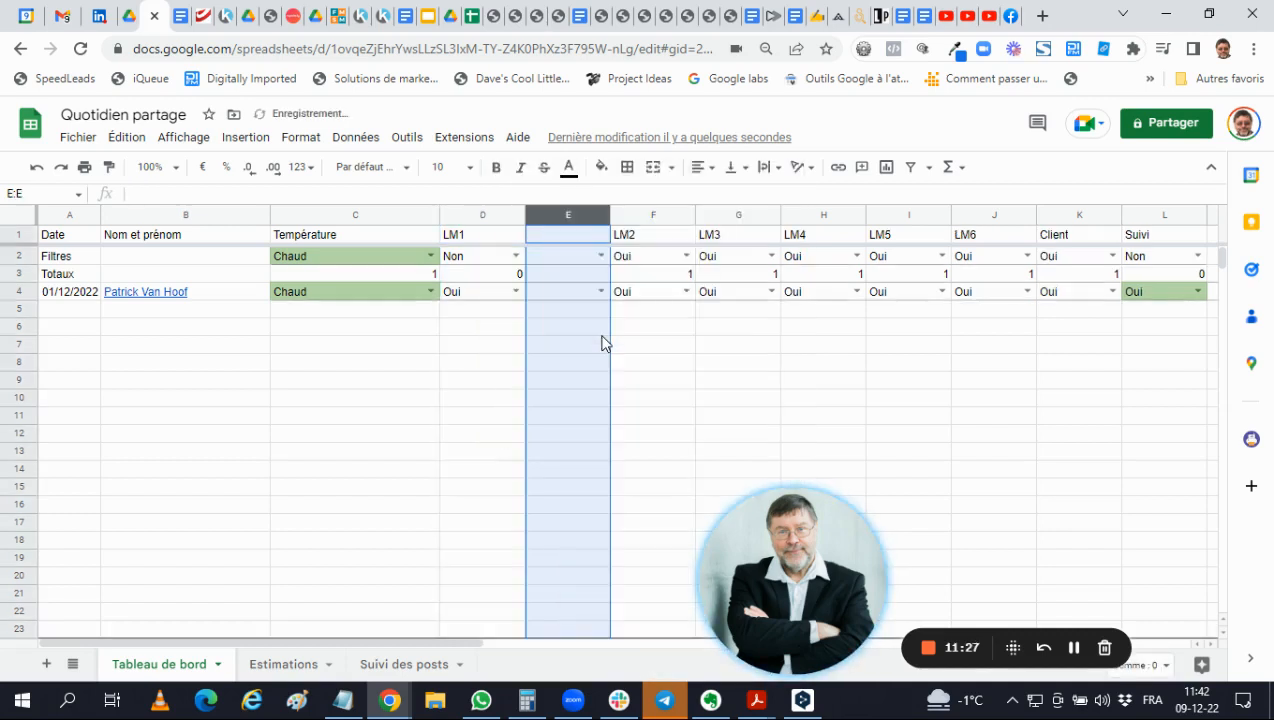
click(571, 290)
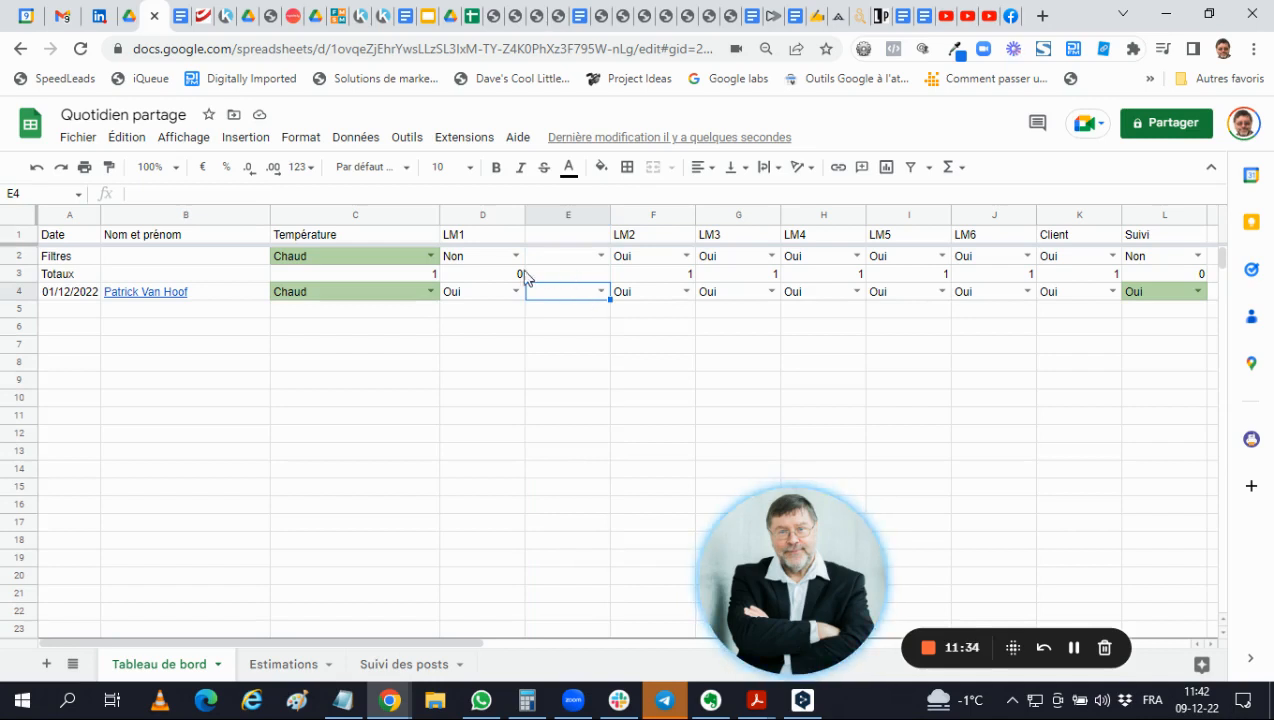
- Copy the LM1 count formula from the Totaux row into cell E3 of the new empty column
click(492, 281)
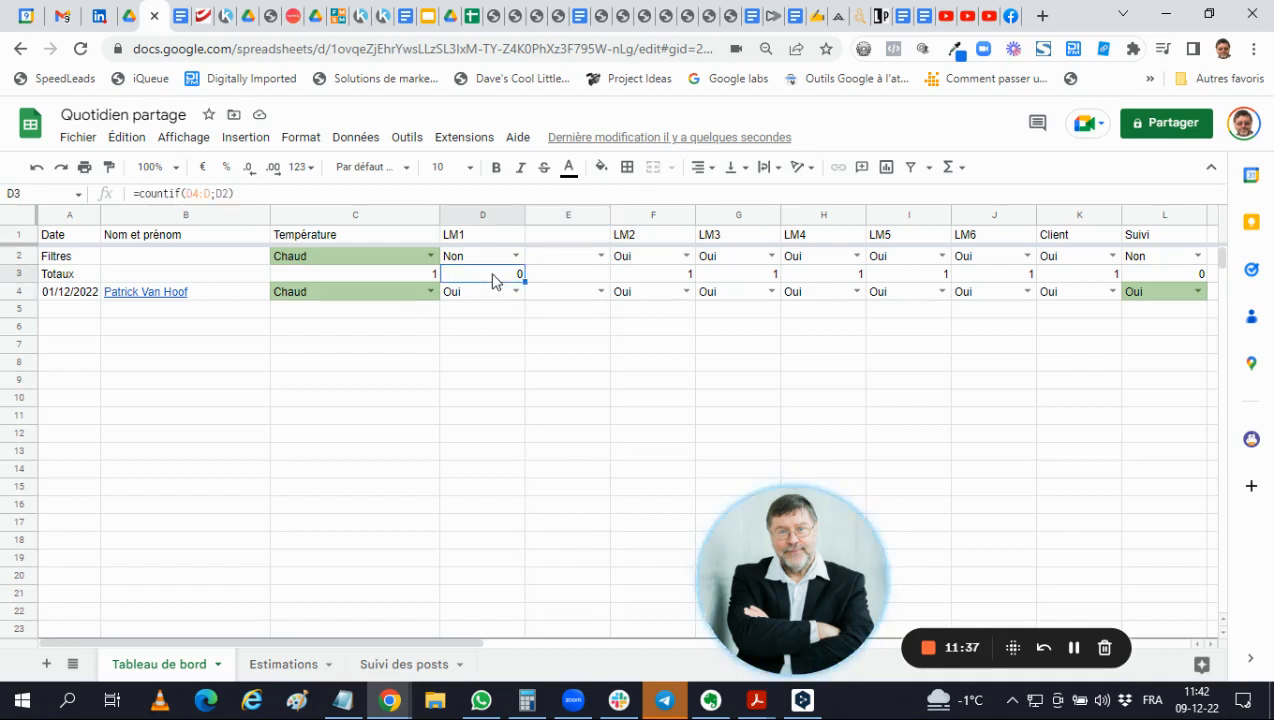
key(ctrl+c)
key(Right)
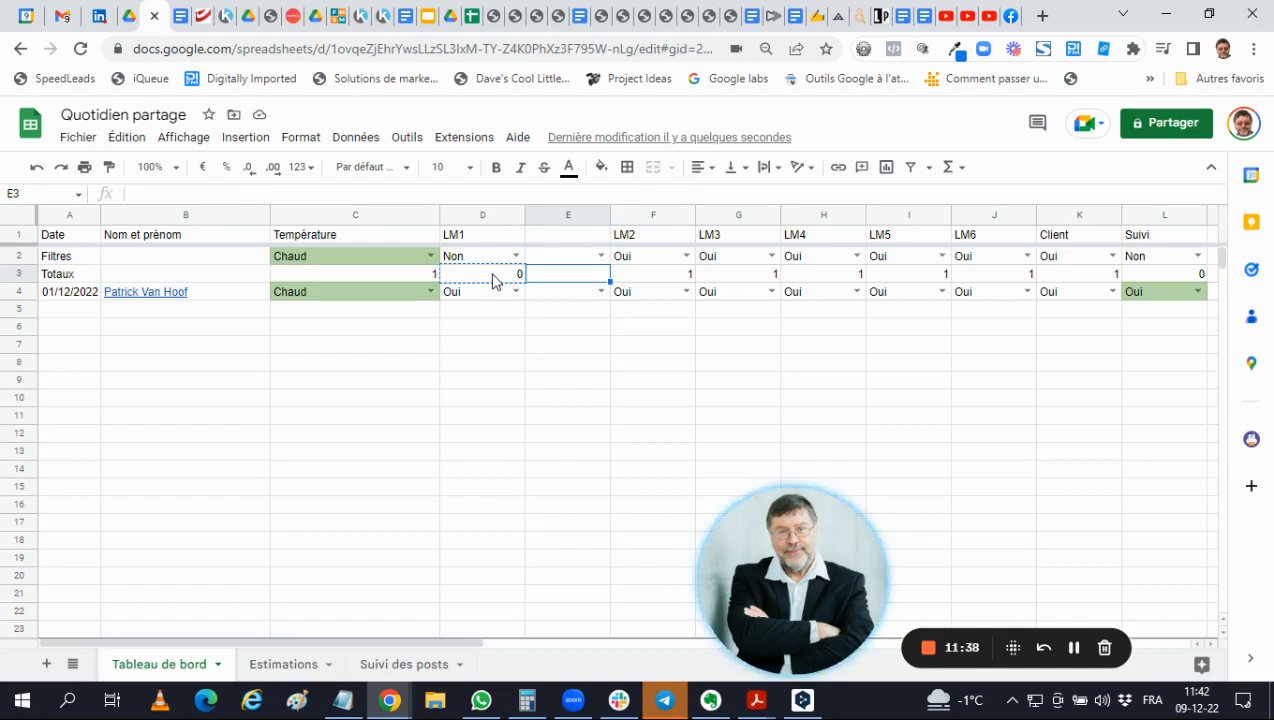
key(ctrl+v)
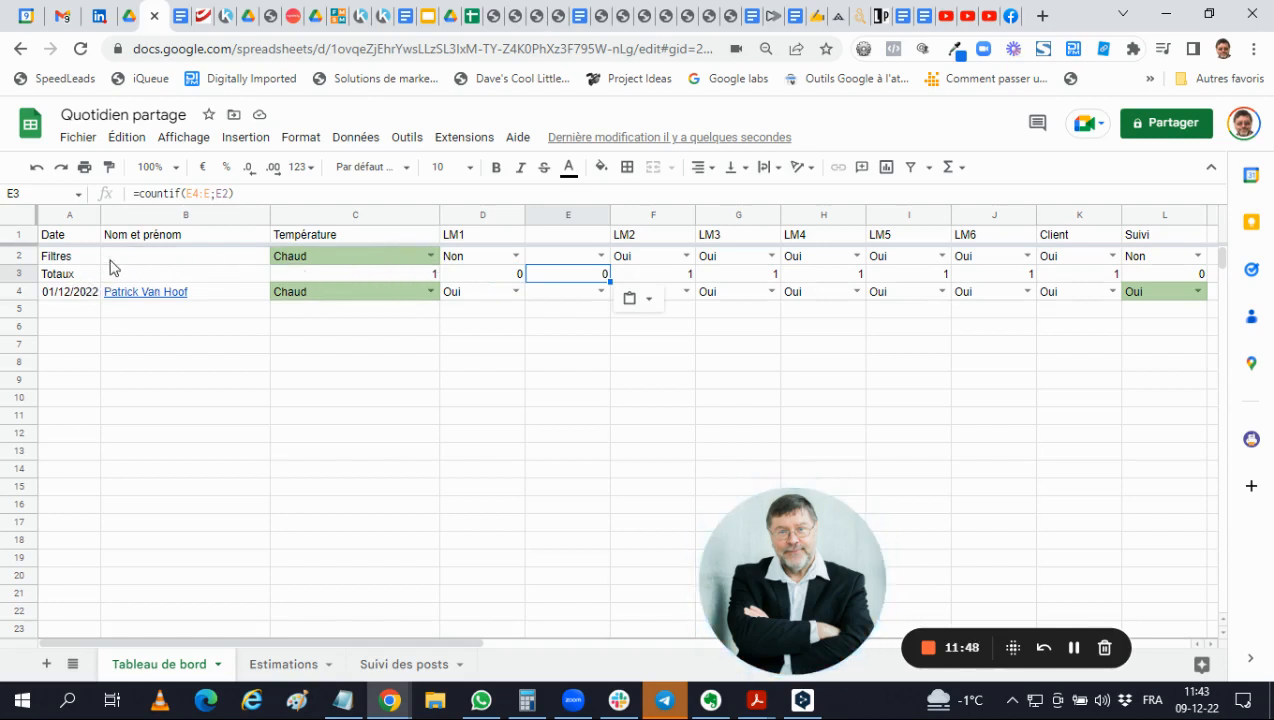
- Set the Température filter in row 2 to Tiède and back to Chaud
click(402, 263)
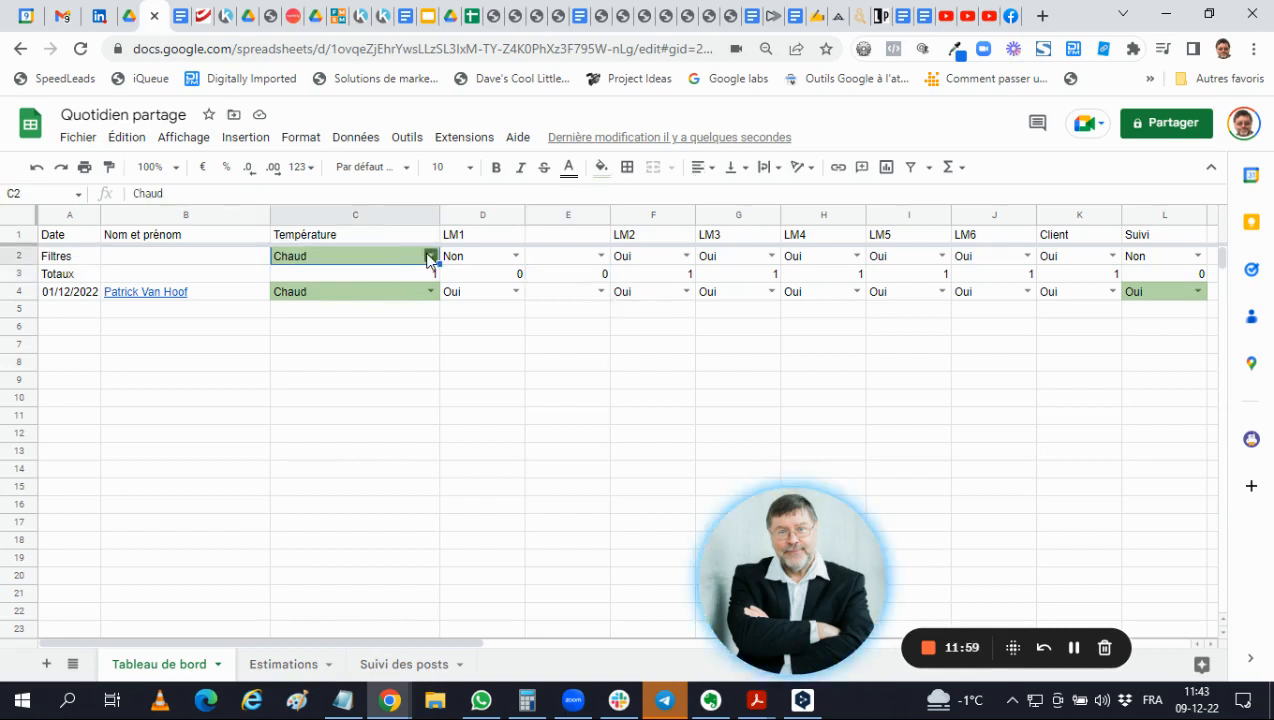
click(429, 257)
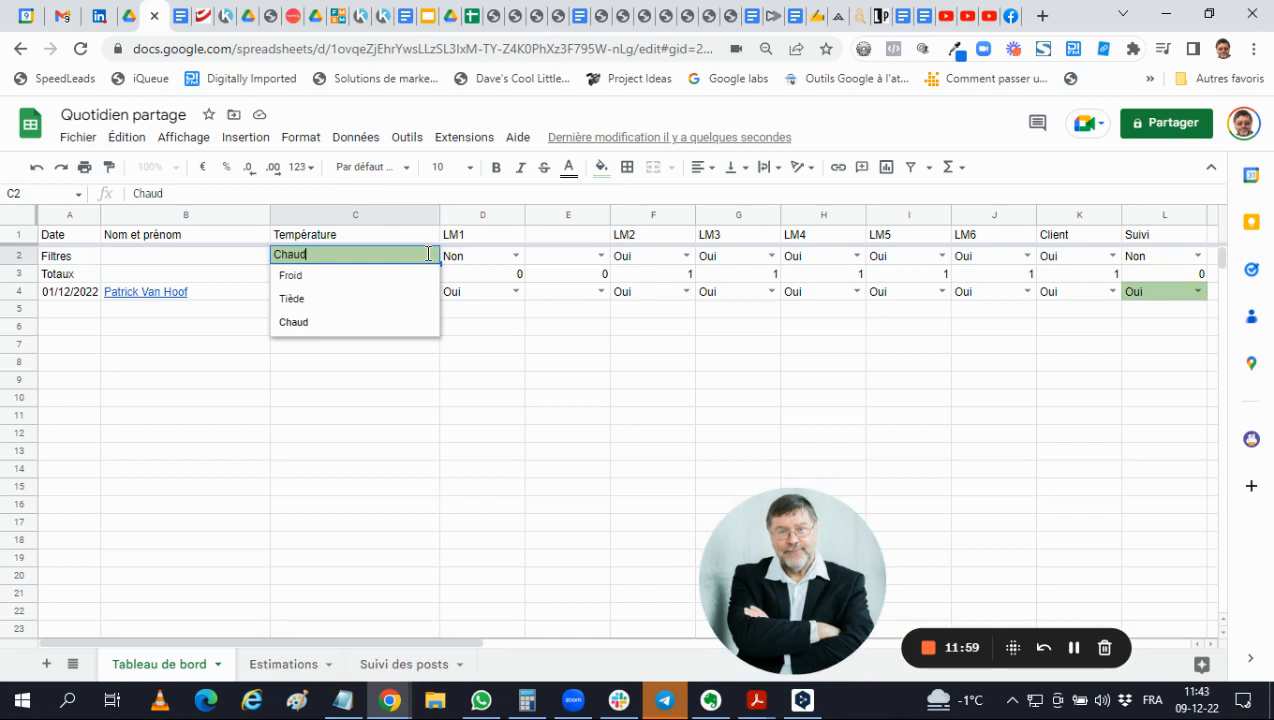
click(335, 302)
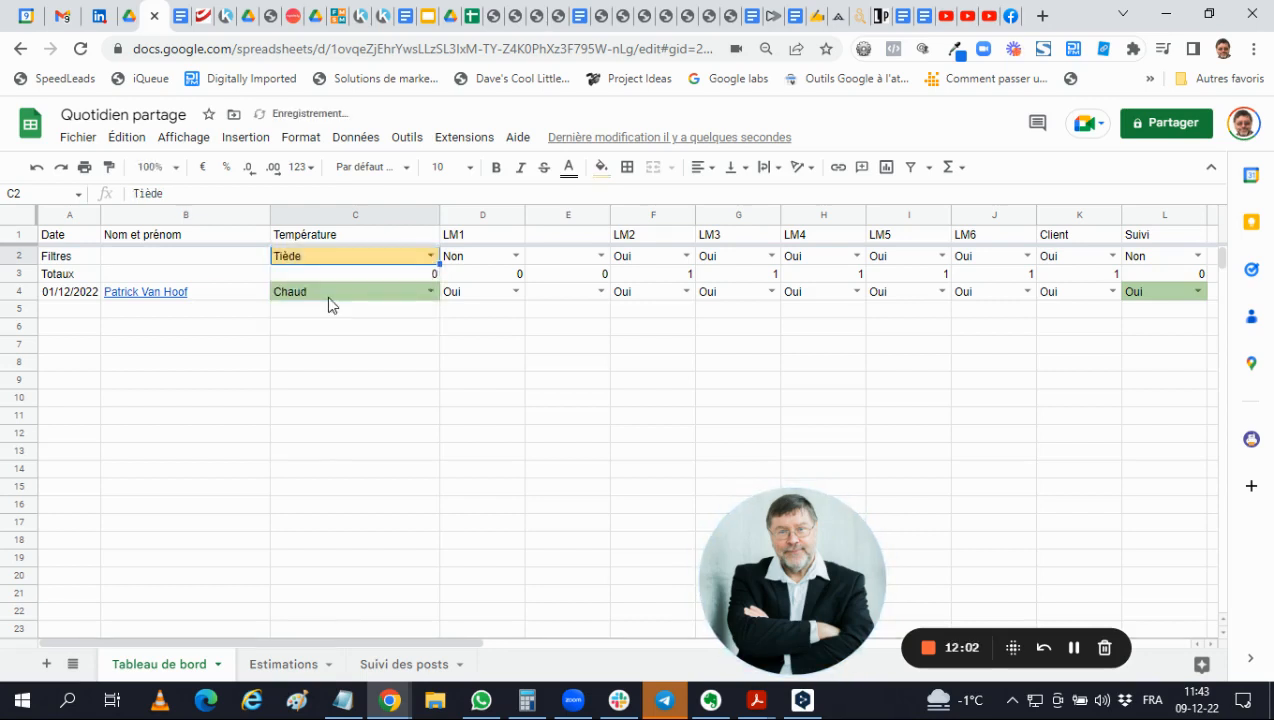
click(431, 256)
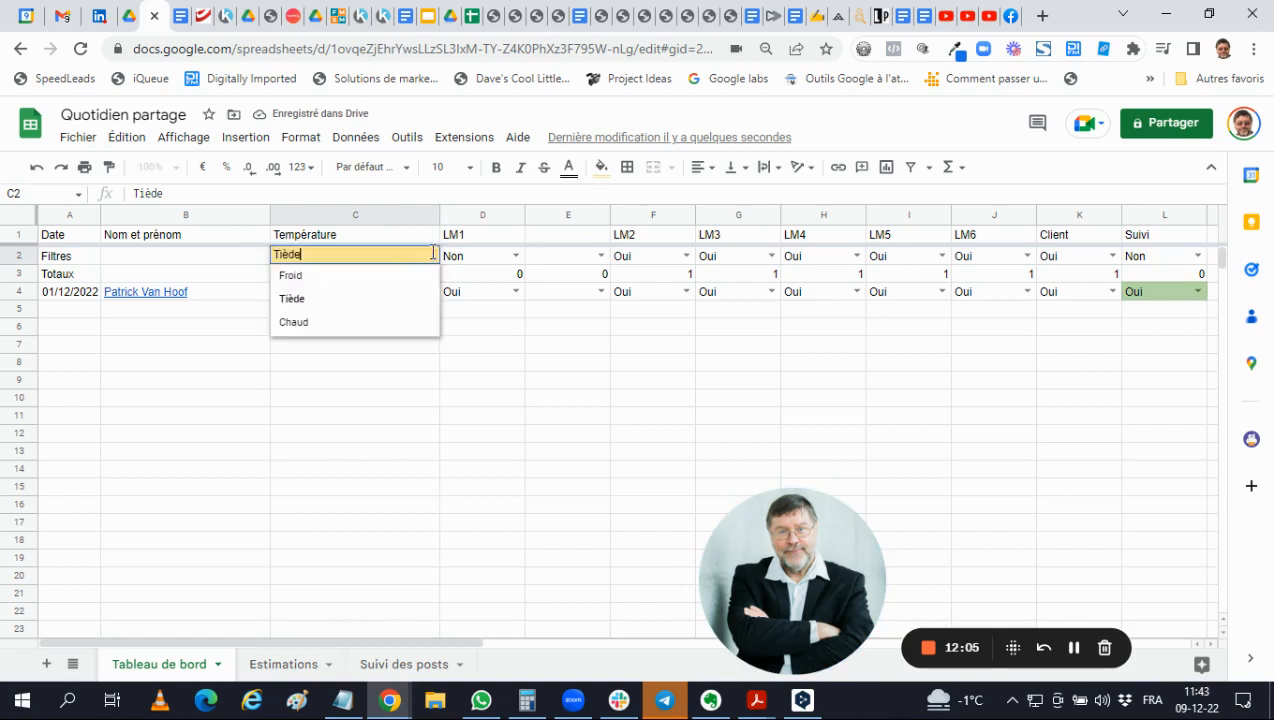
click(343, 322)
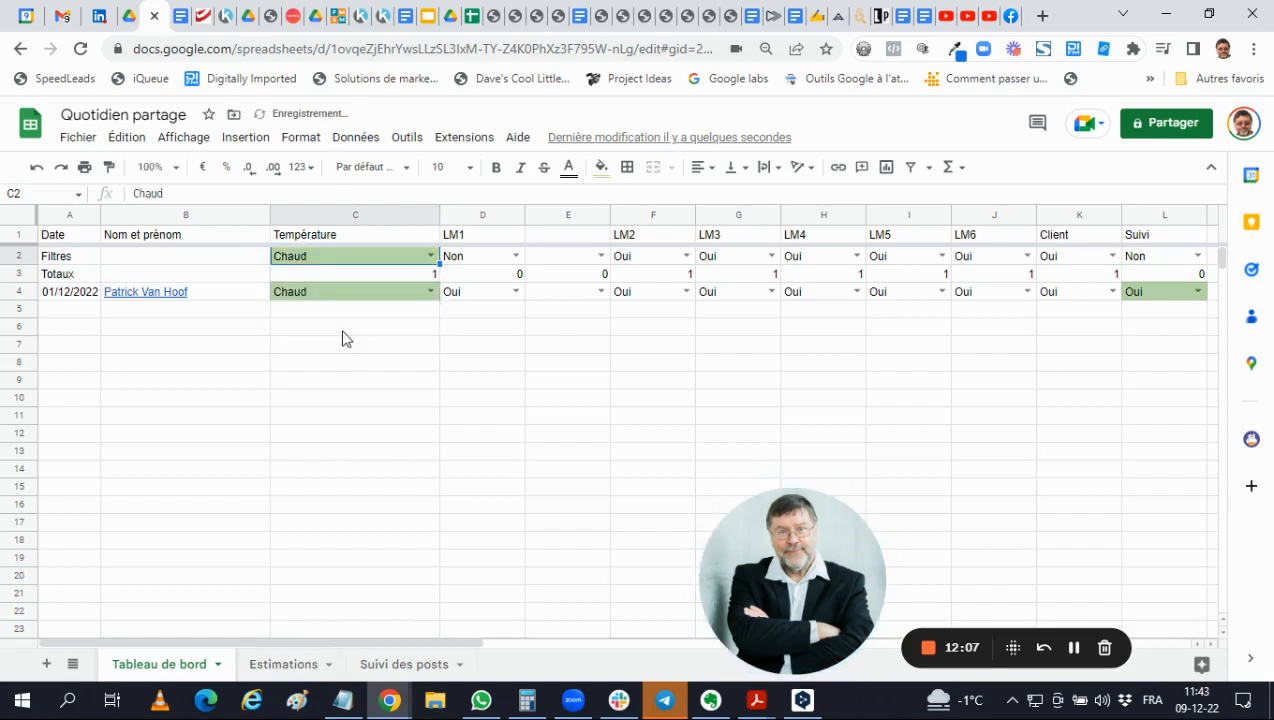
- Set the LM1 filter in row 2 to Oui and back to Non
click(517, 257)
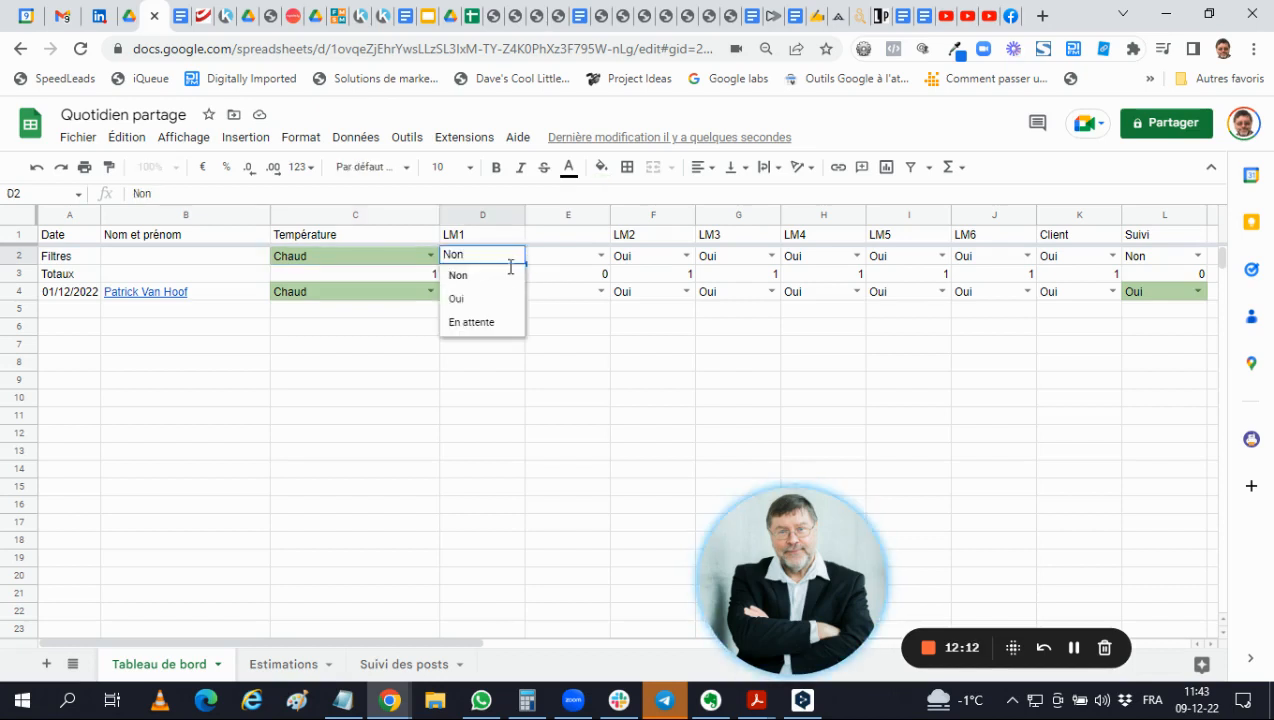
click(468, 302)
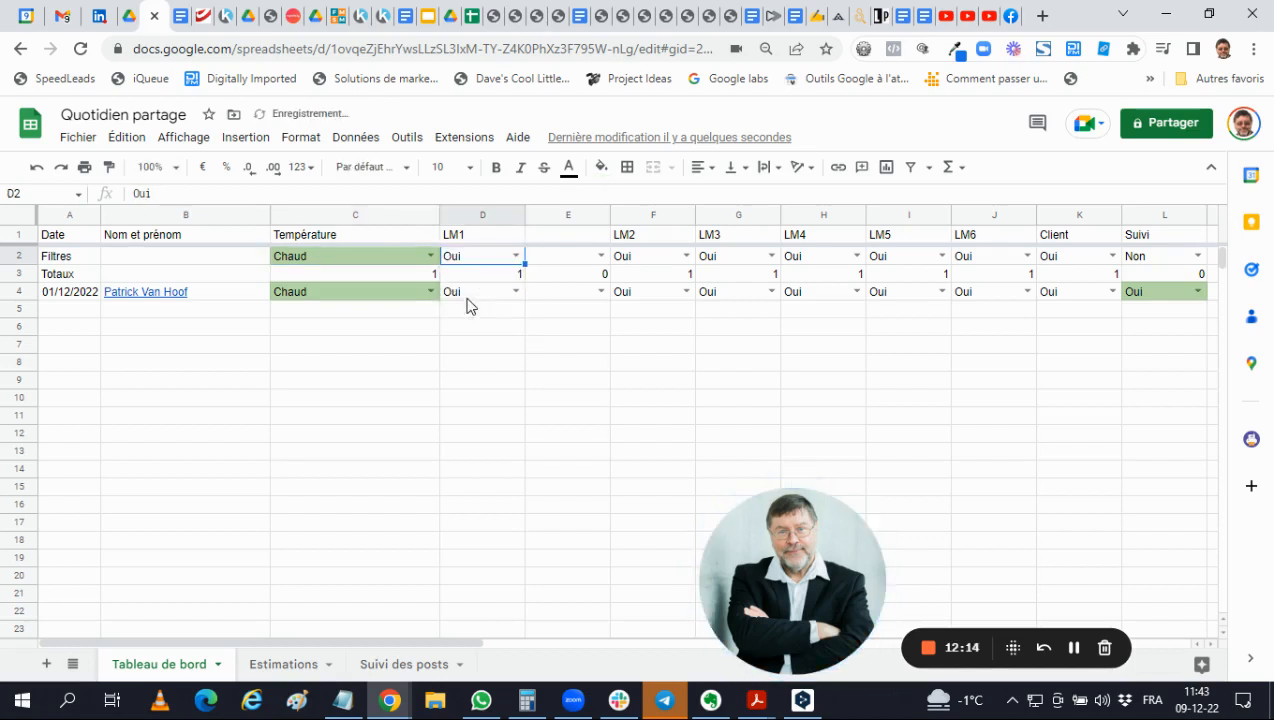
click(517, 258)
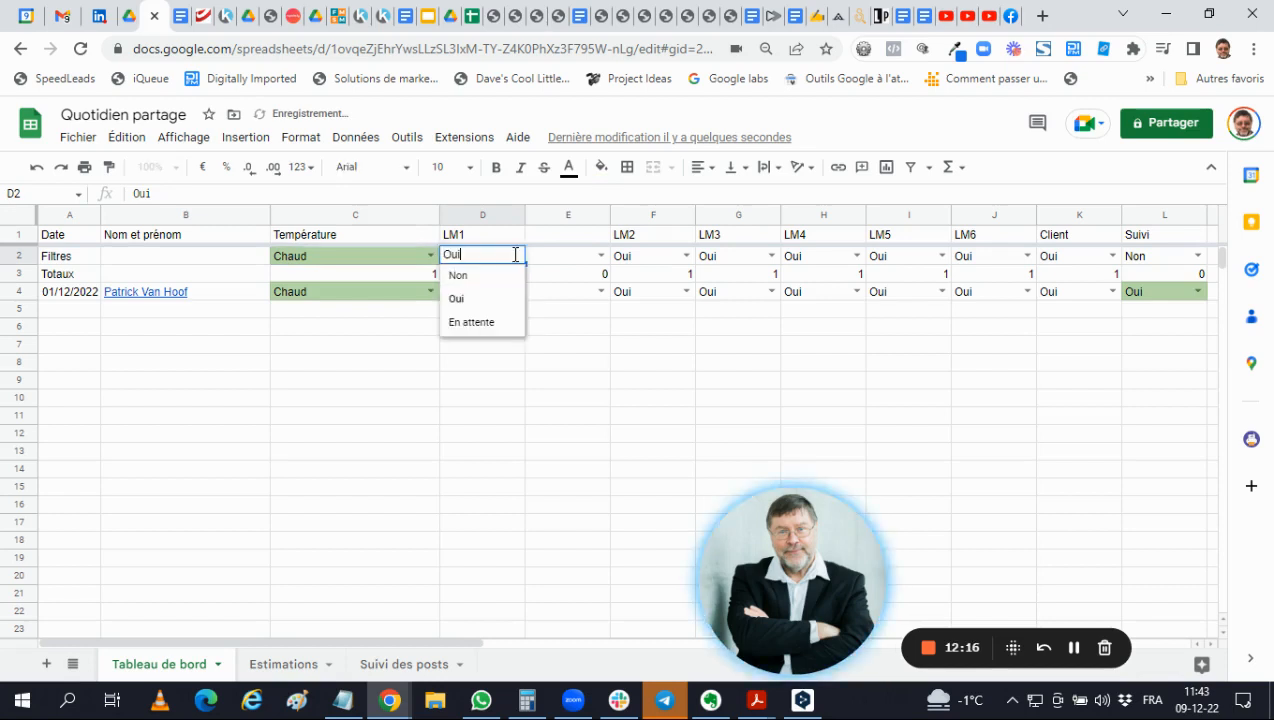
click(470, 287)
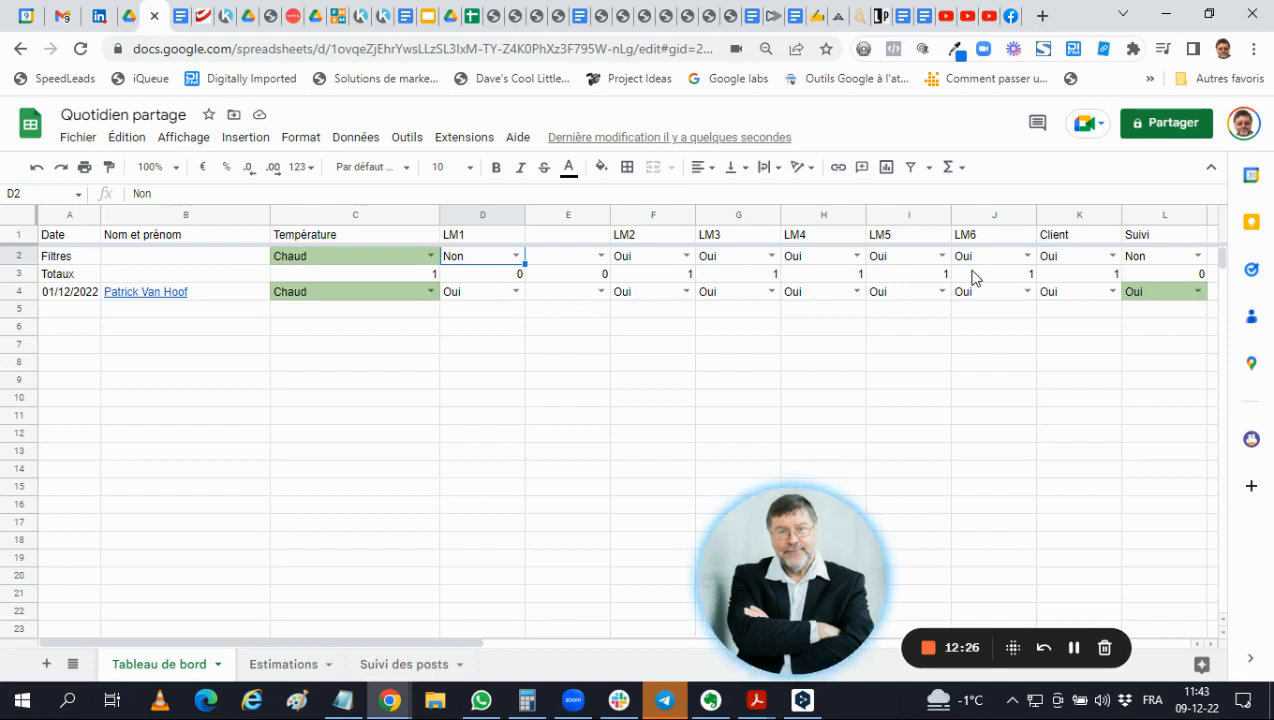
- Delete the untitled column E between LM1 and LM2
click(563, 216)
right_click(563, 218)
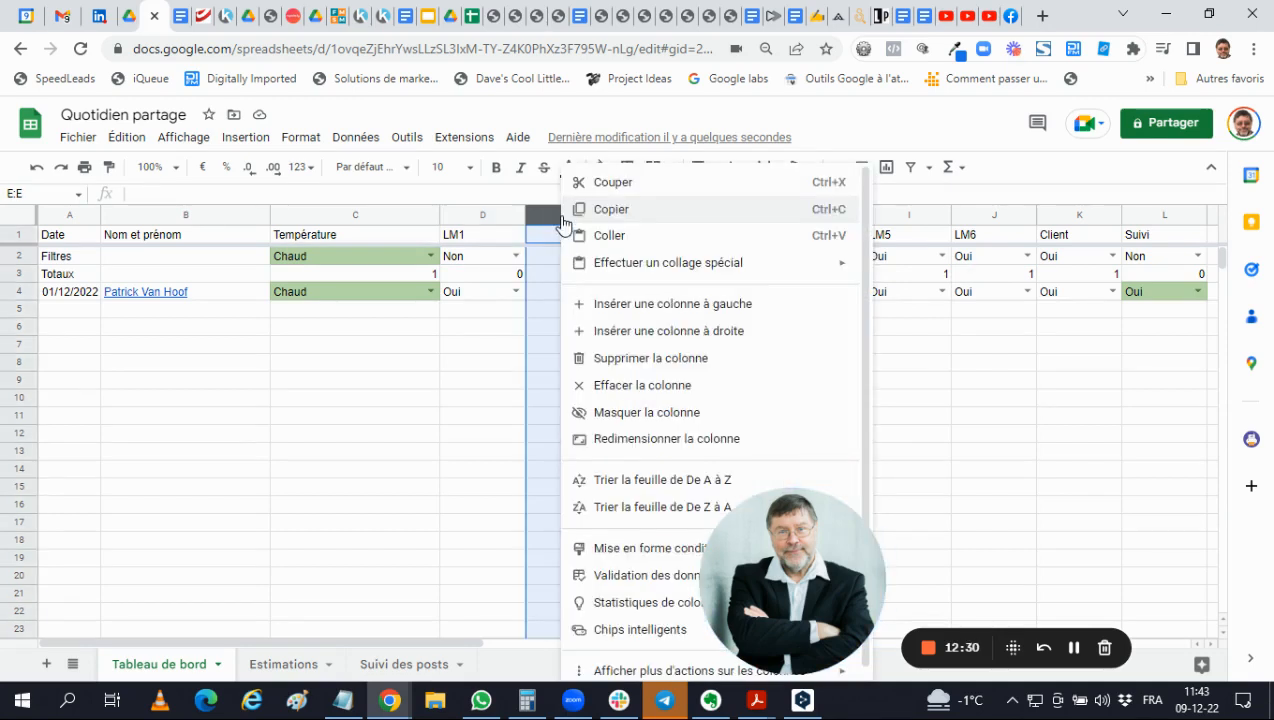
click(617, 362)
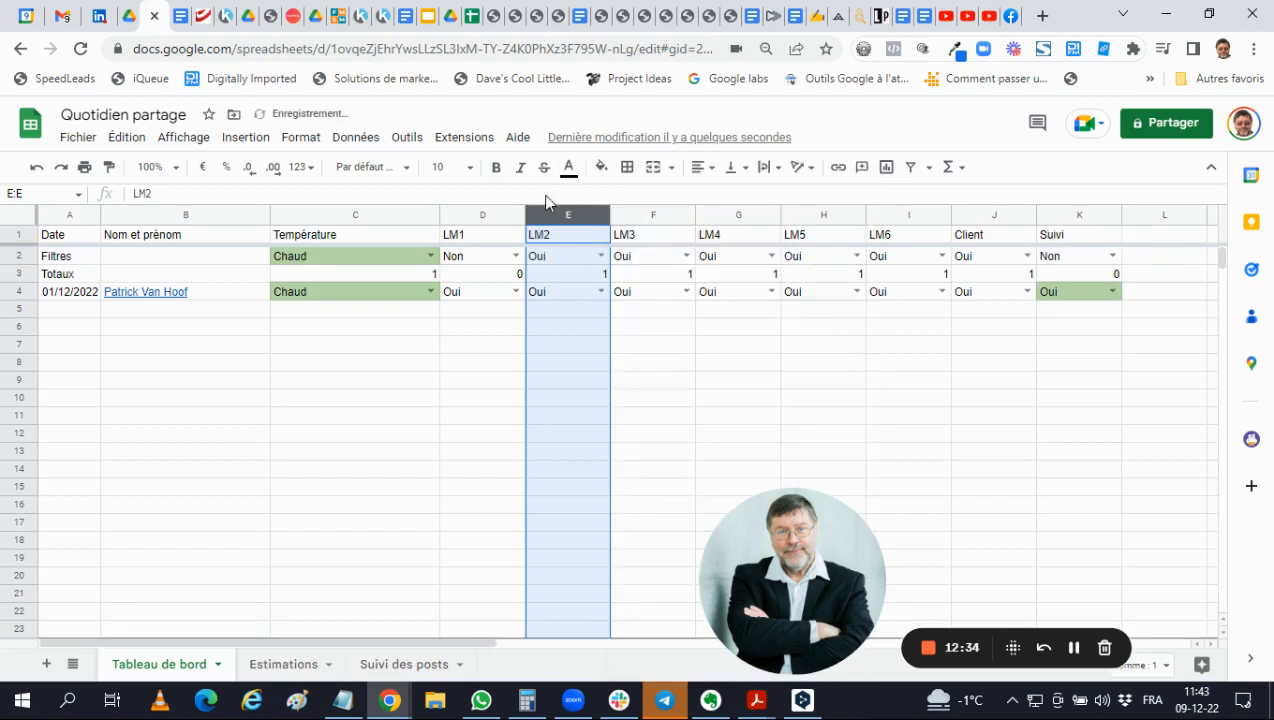
click(486, 215)
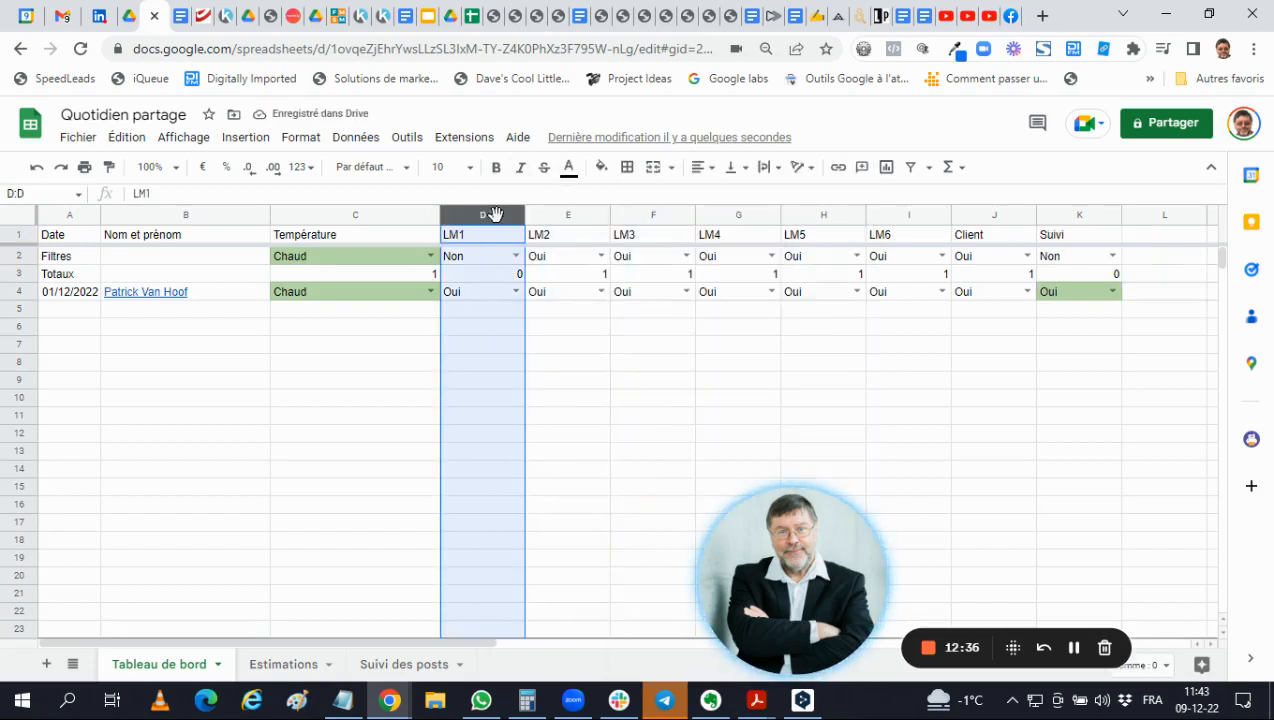
click(566, 215)
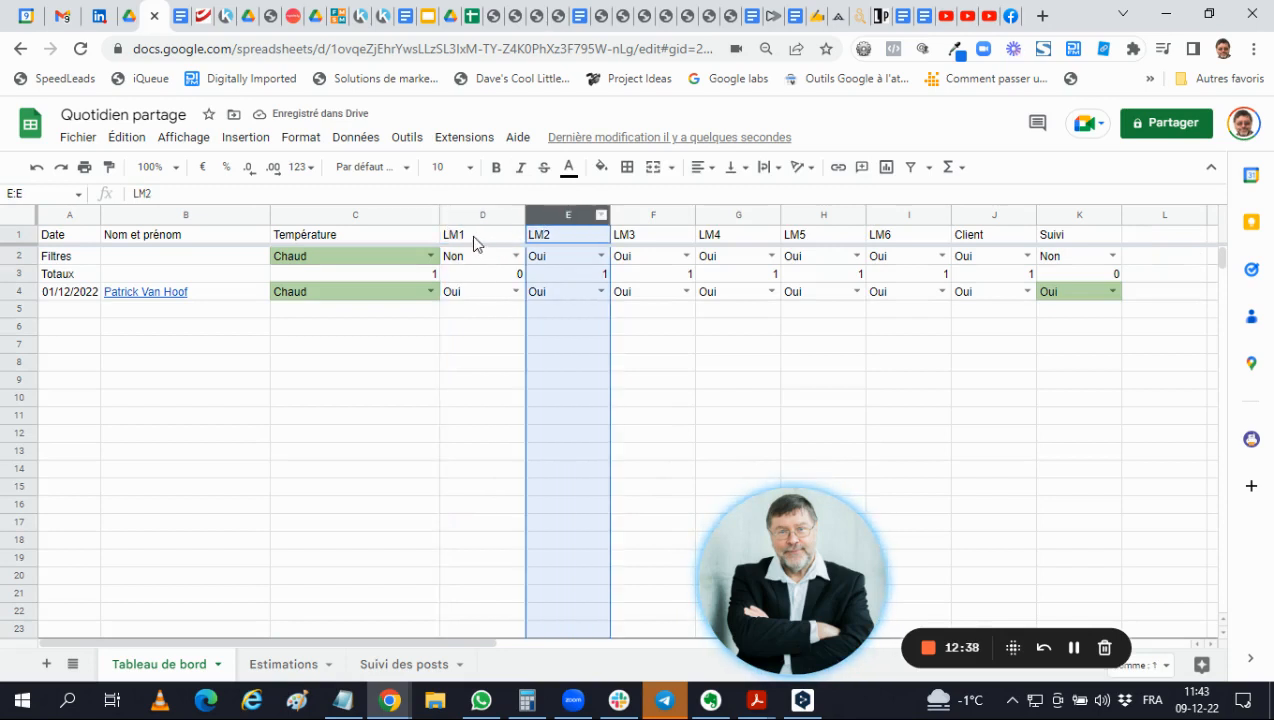
click(473, 235)
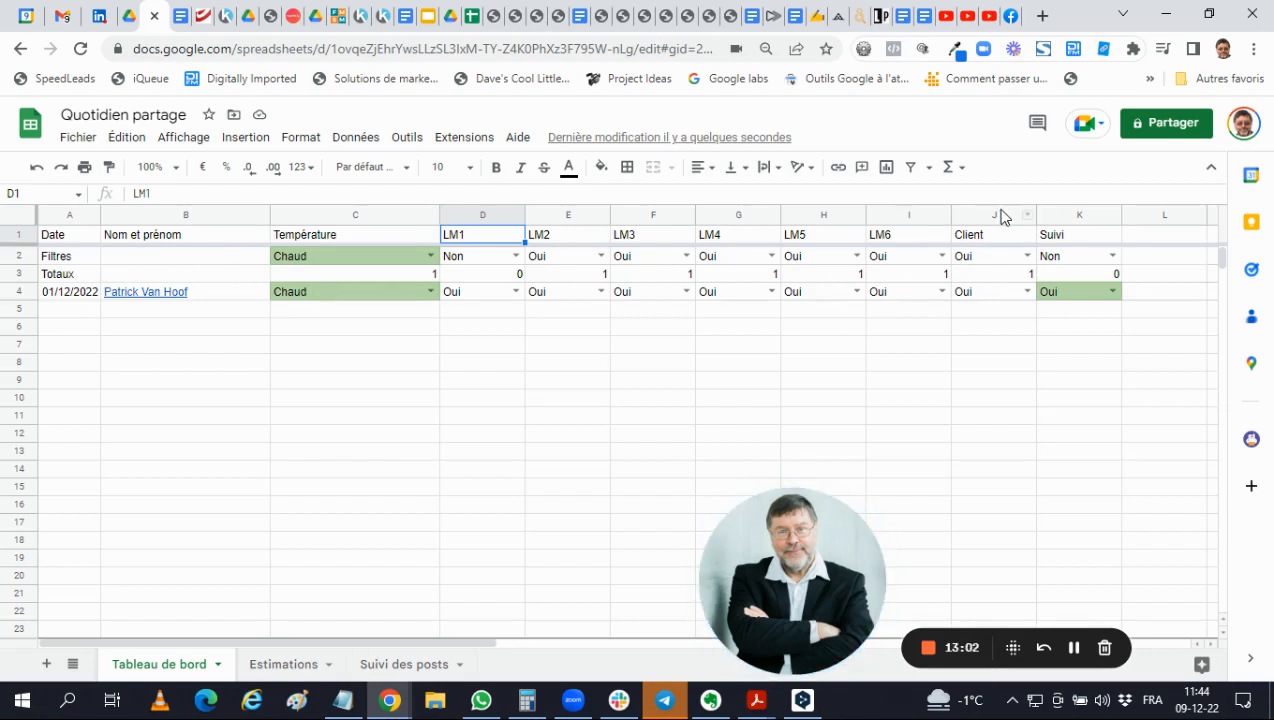
- Set the Client filter in row 2 to En attente
click(1112, 292)
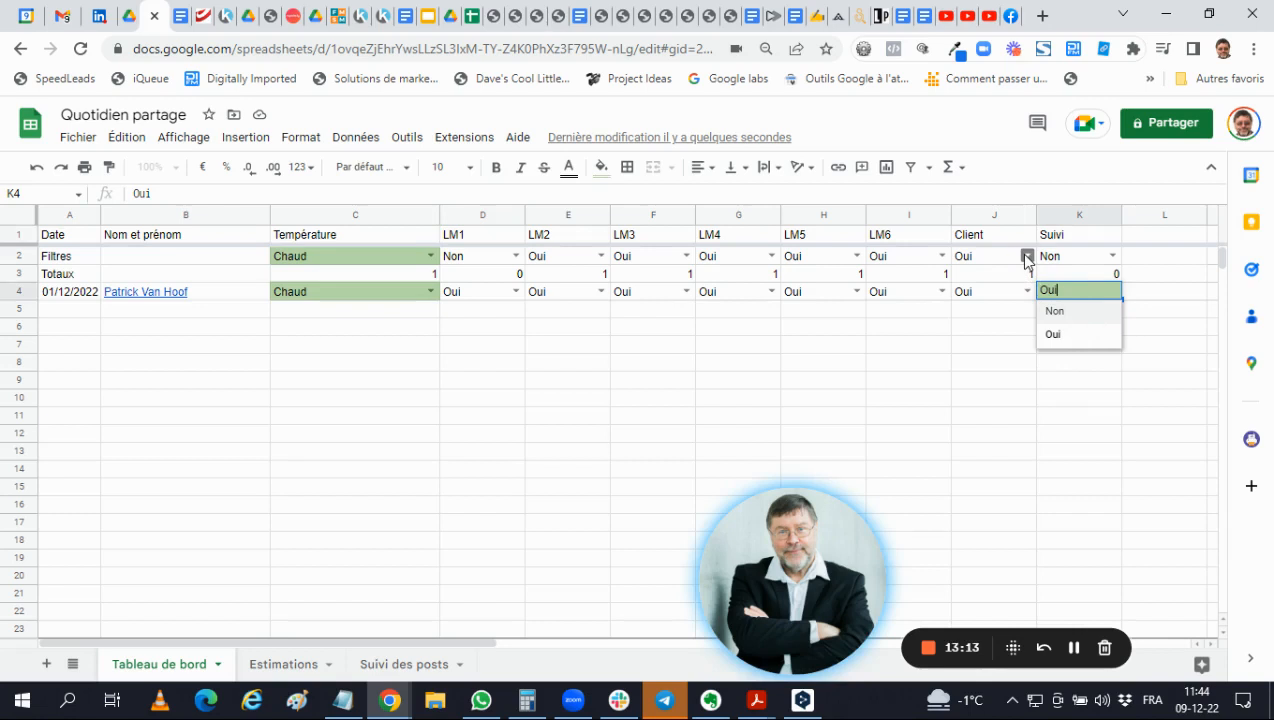
click(1027, 257)
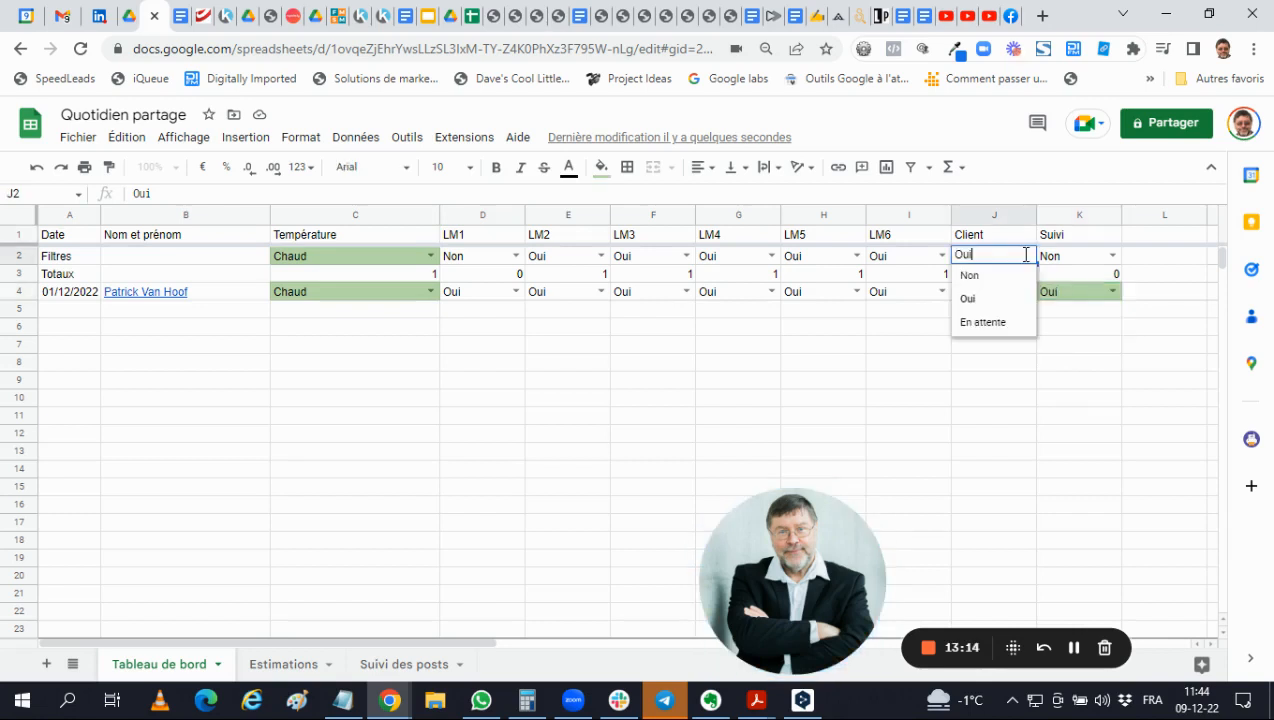
click(1004, 325)
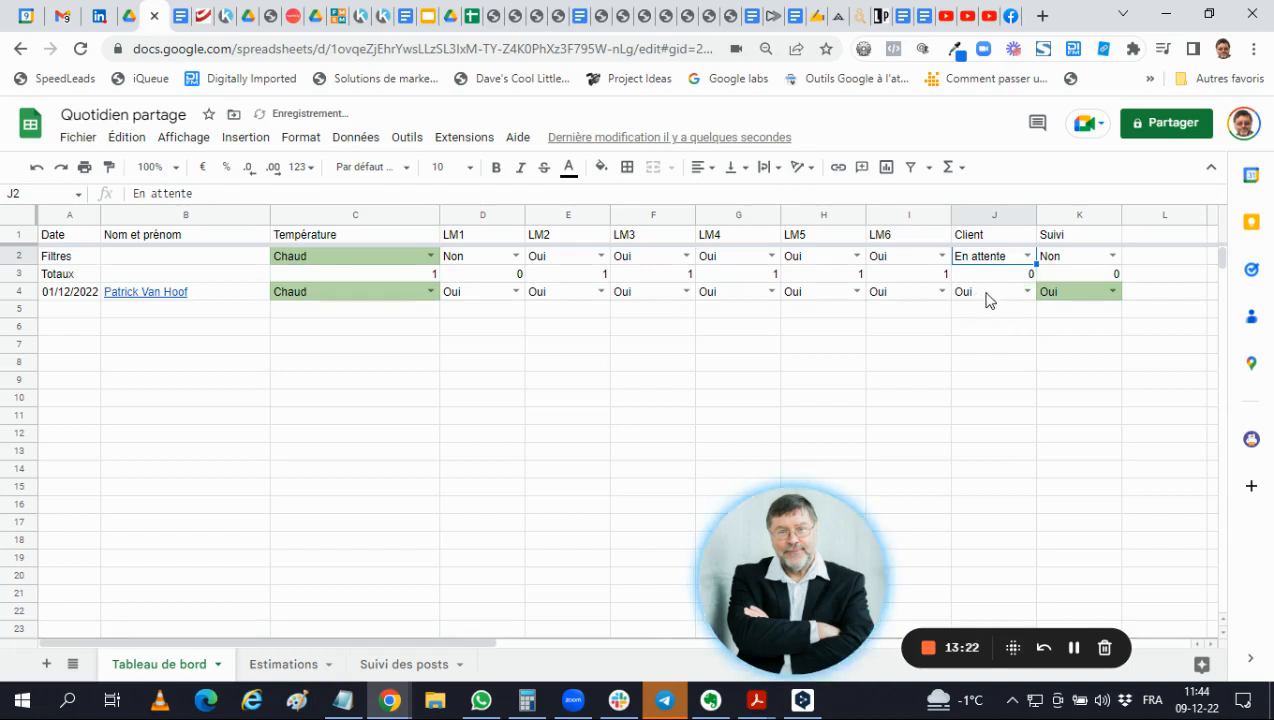
- Set the Client status of the contact in row 4 to En attente
click(987, 300)
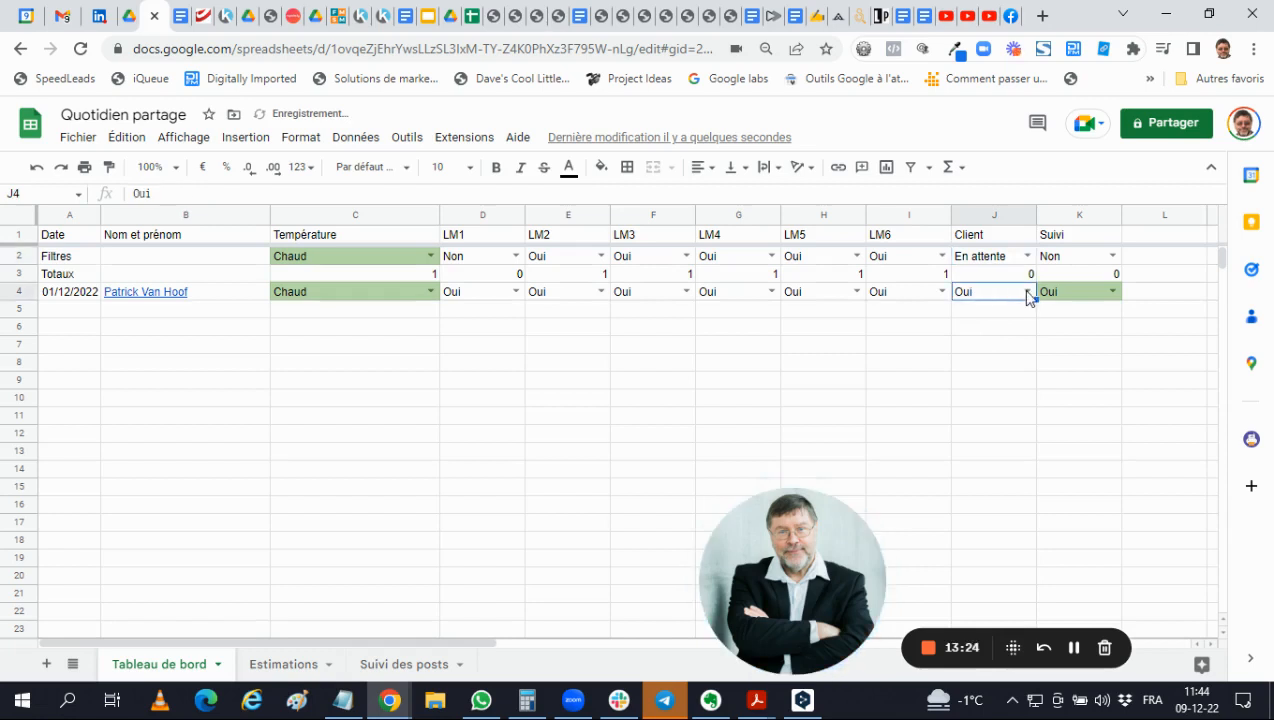
click(1027, 291)
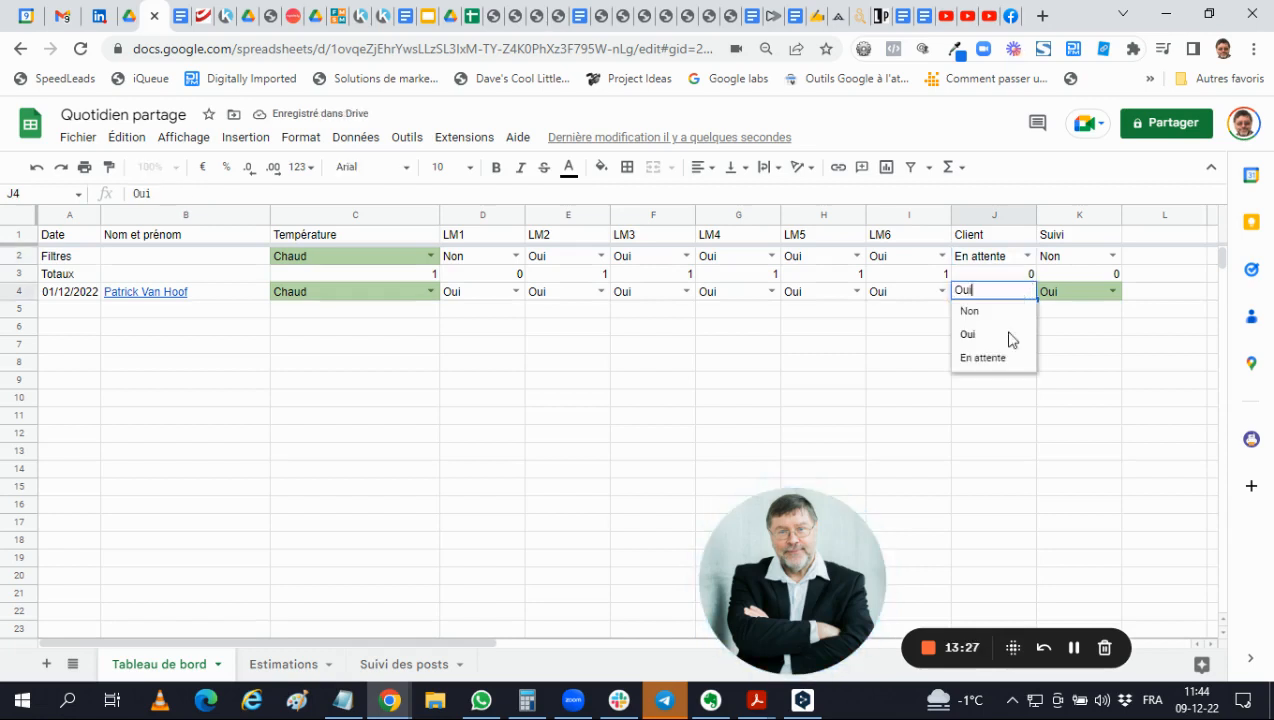
click(983, 358)
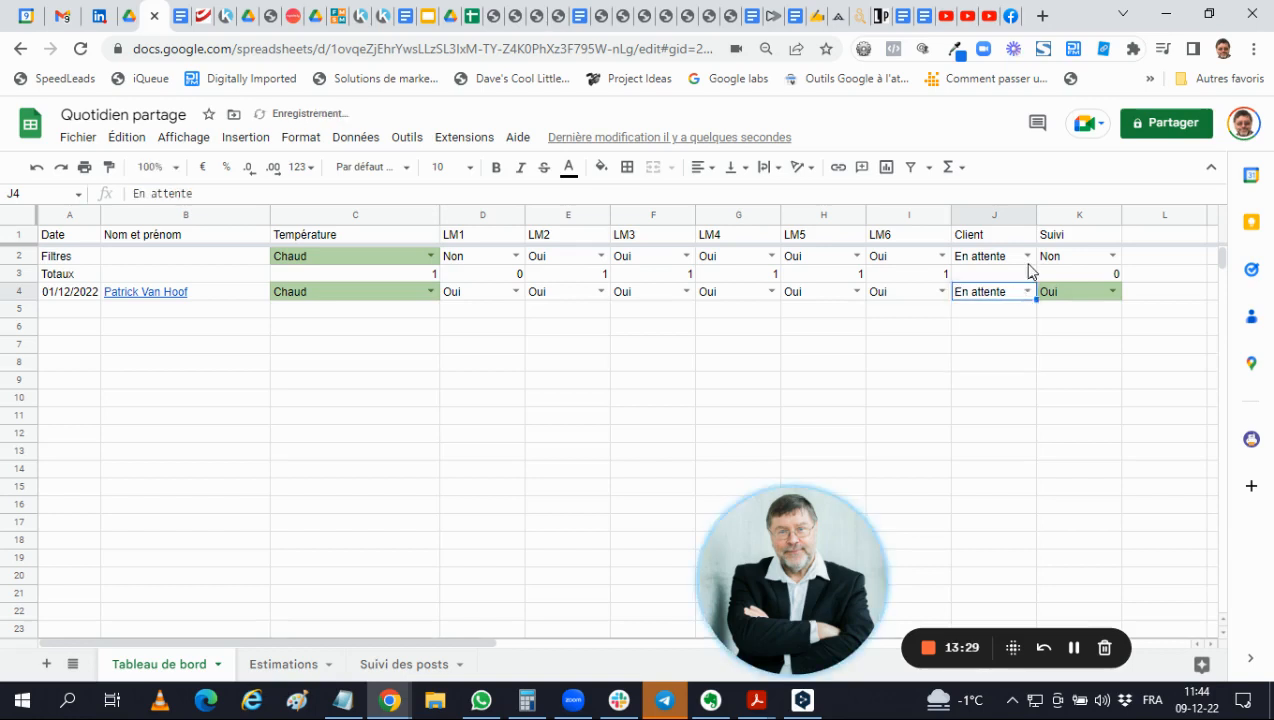
click(1022, 348)
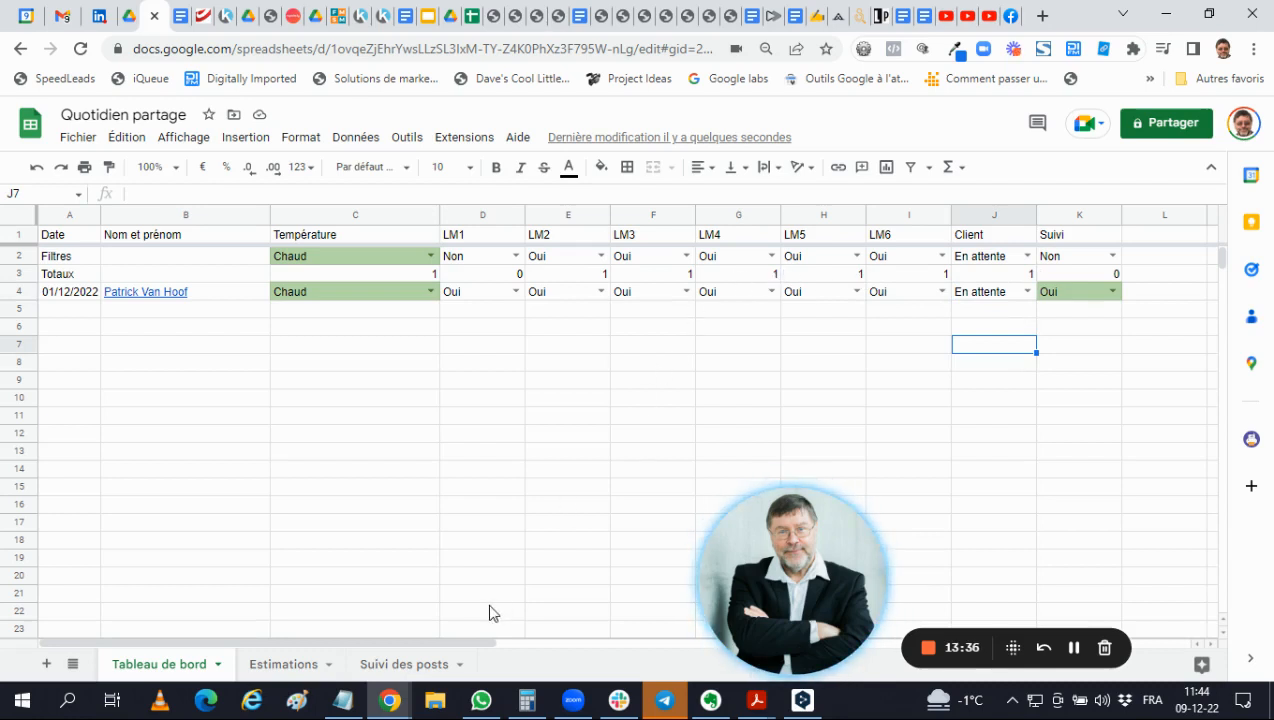
- Look over the columns of the Suivi des posts sheet, and return to the empty row 5 of the Tableau de bord sheet
click(399, 664)
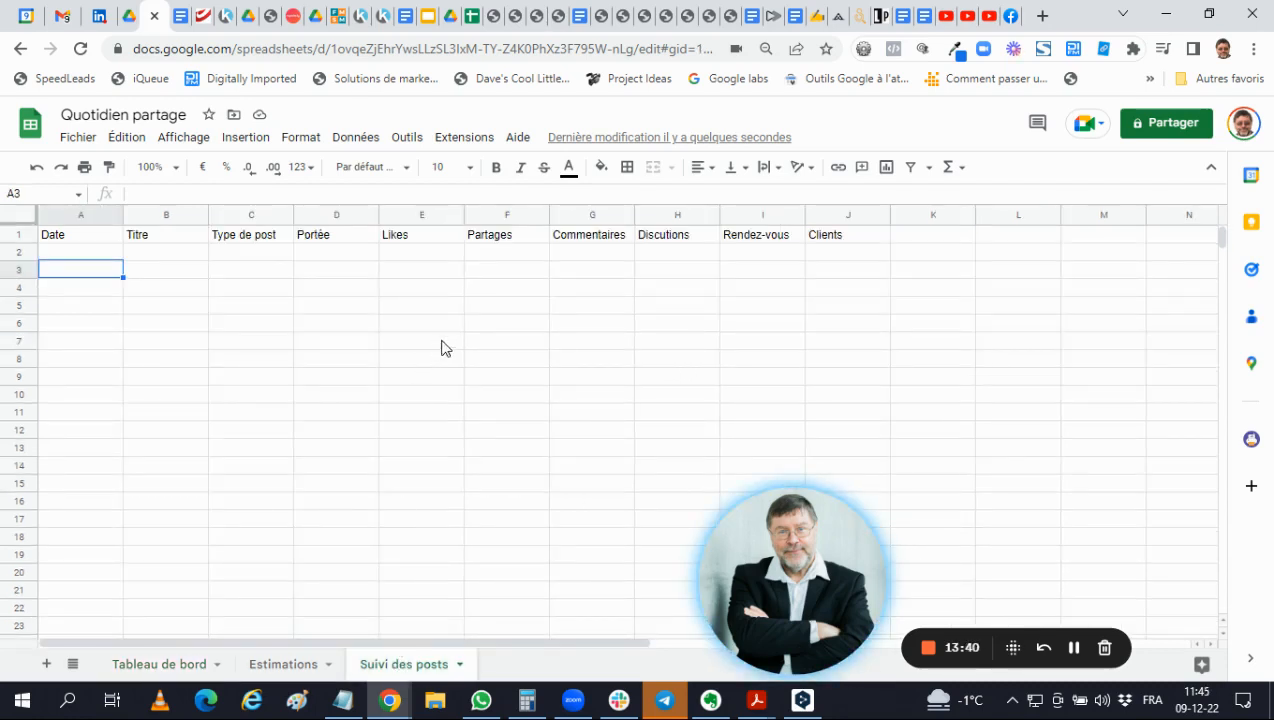
click(150, 664)
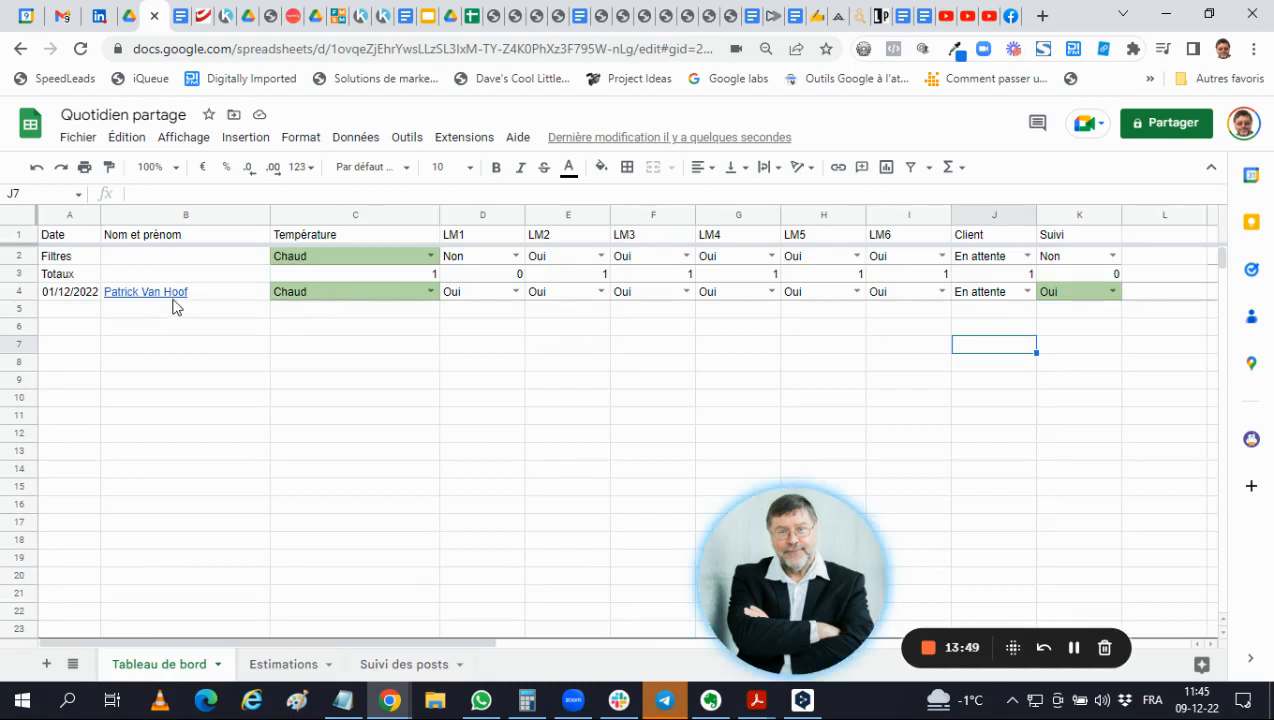
click(57, 316)
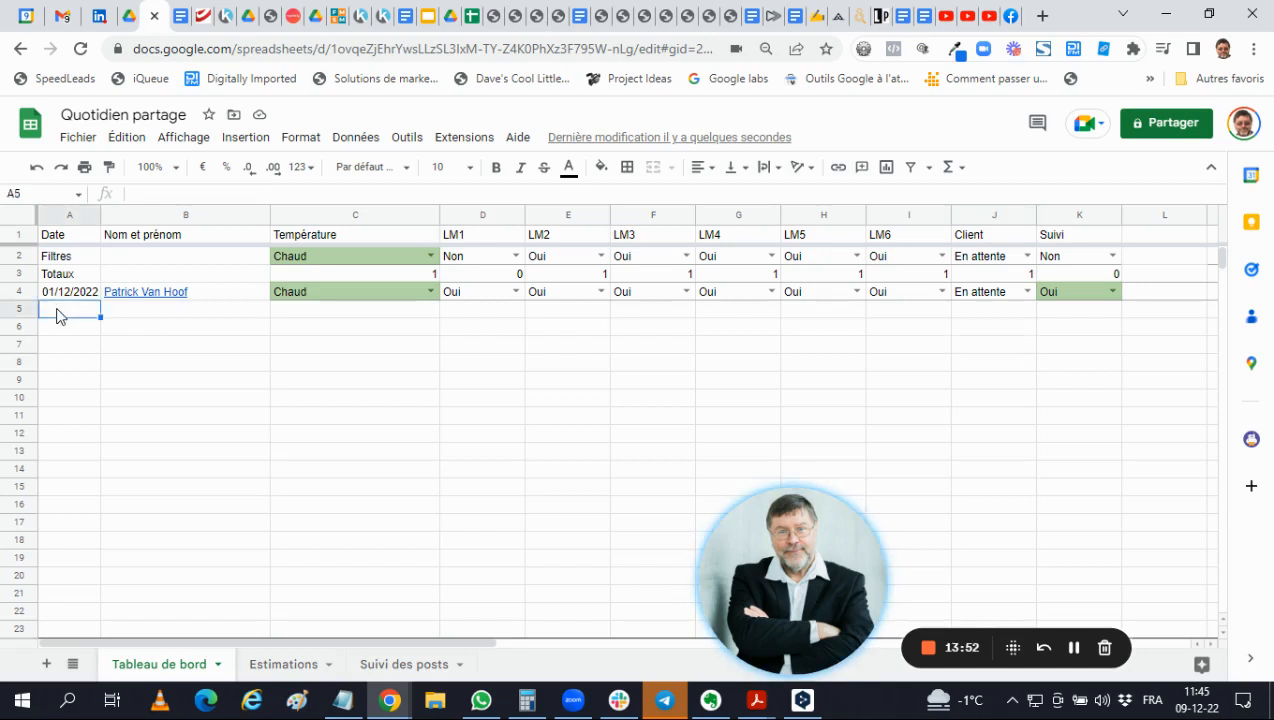
click(142, 316)
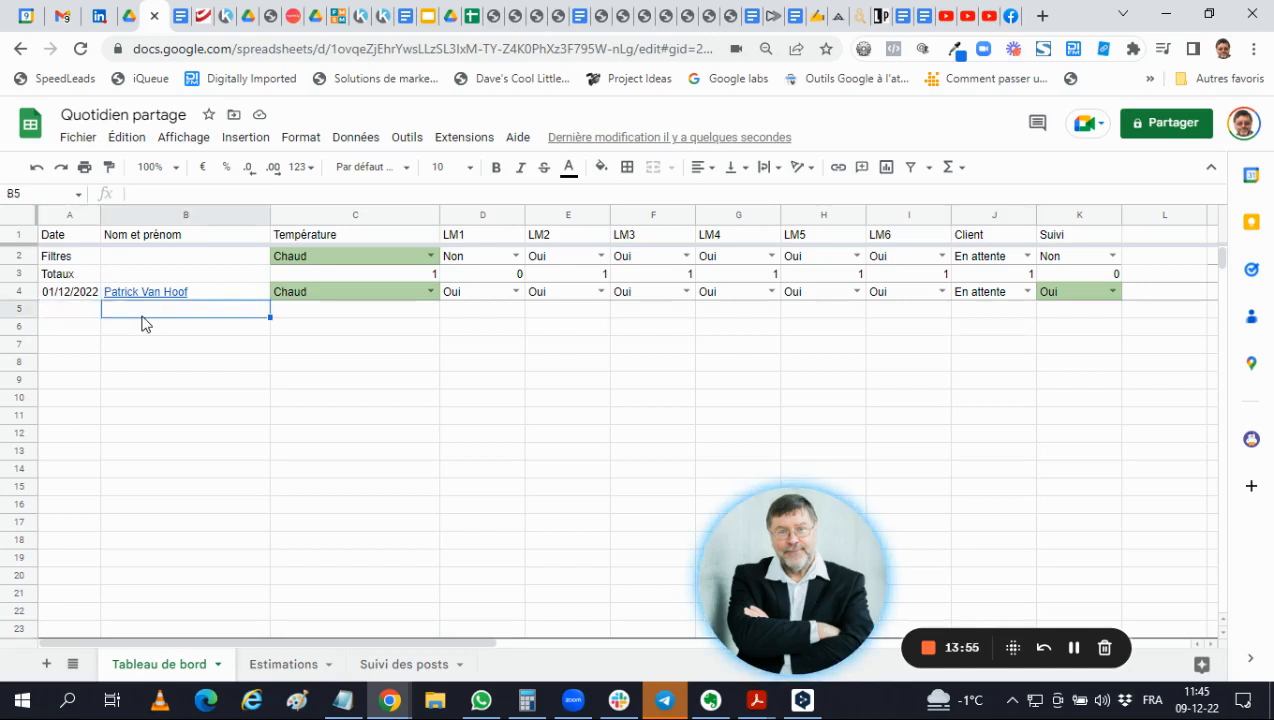
- Insert a new row below the contact in row 4 of the Tableau de bord sheet
click(19, 296)
right_click(20, 297)
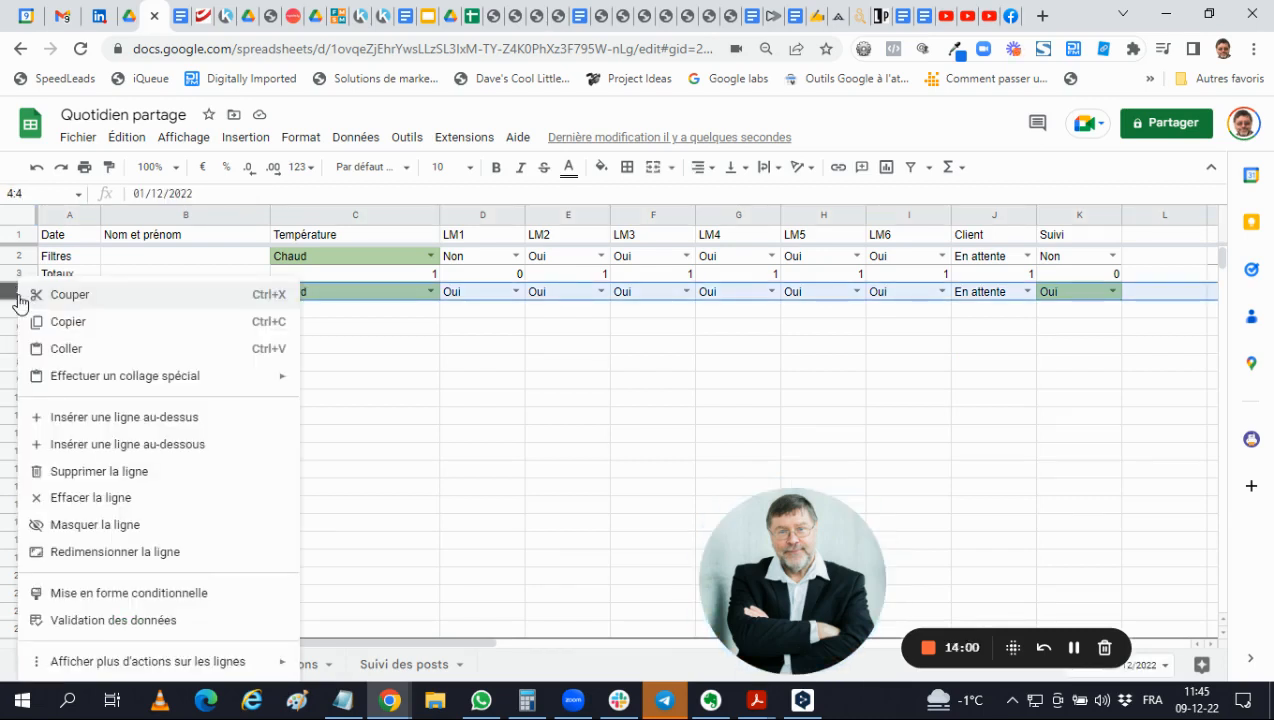
click(174, 444)
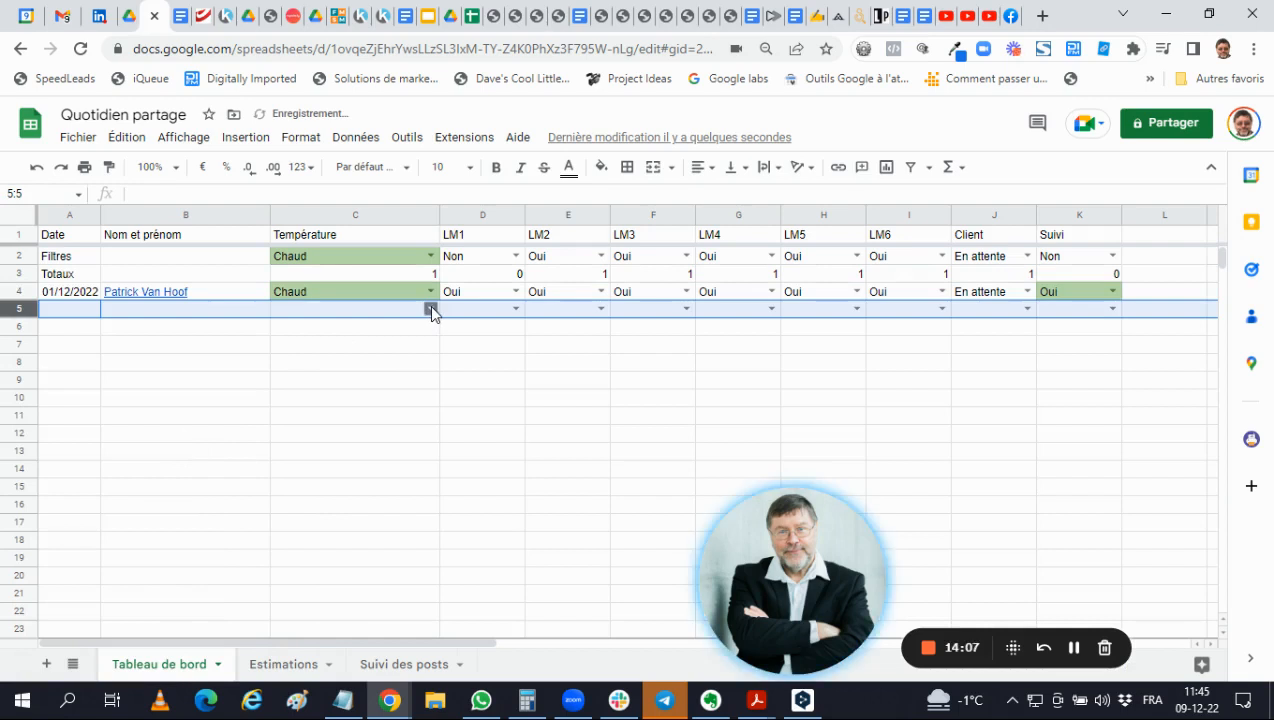
- Set the Température of row 5 to Tiède and insert another new row below it
click(430, 309)
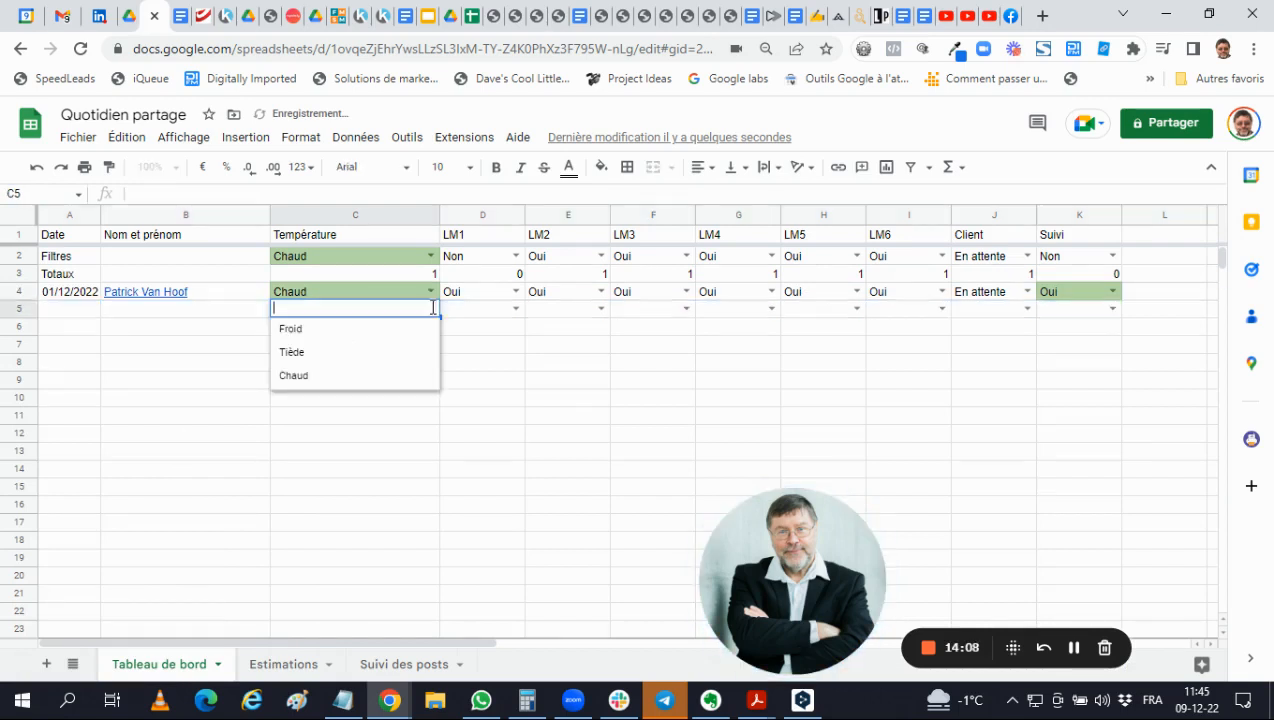
click(321, 353)
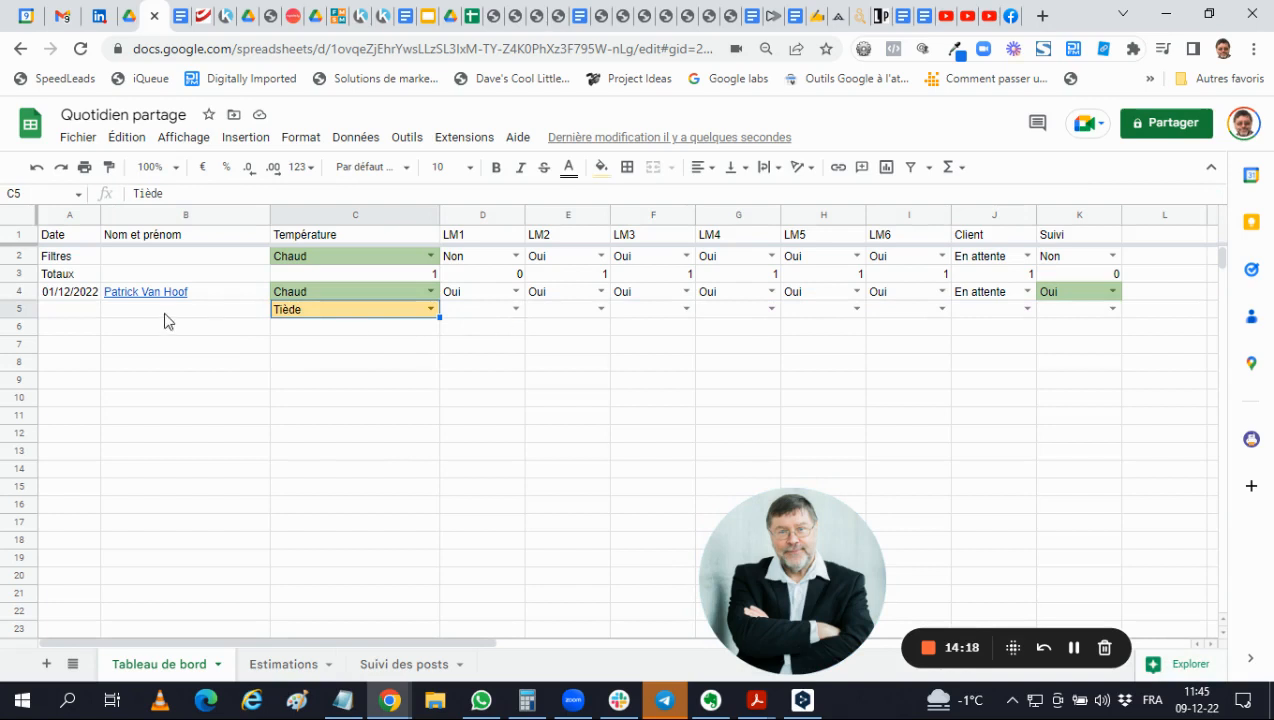
click(20, 313)
right_click(20, 315)
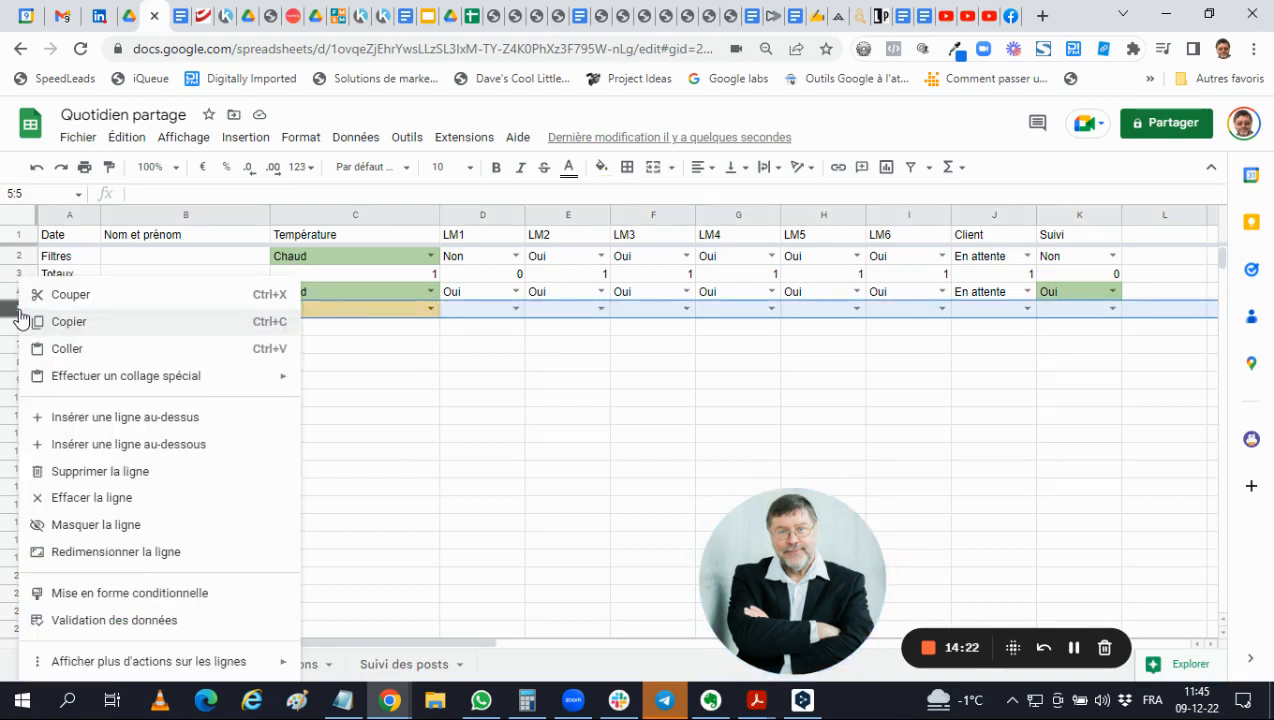
click(76, 444)
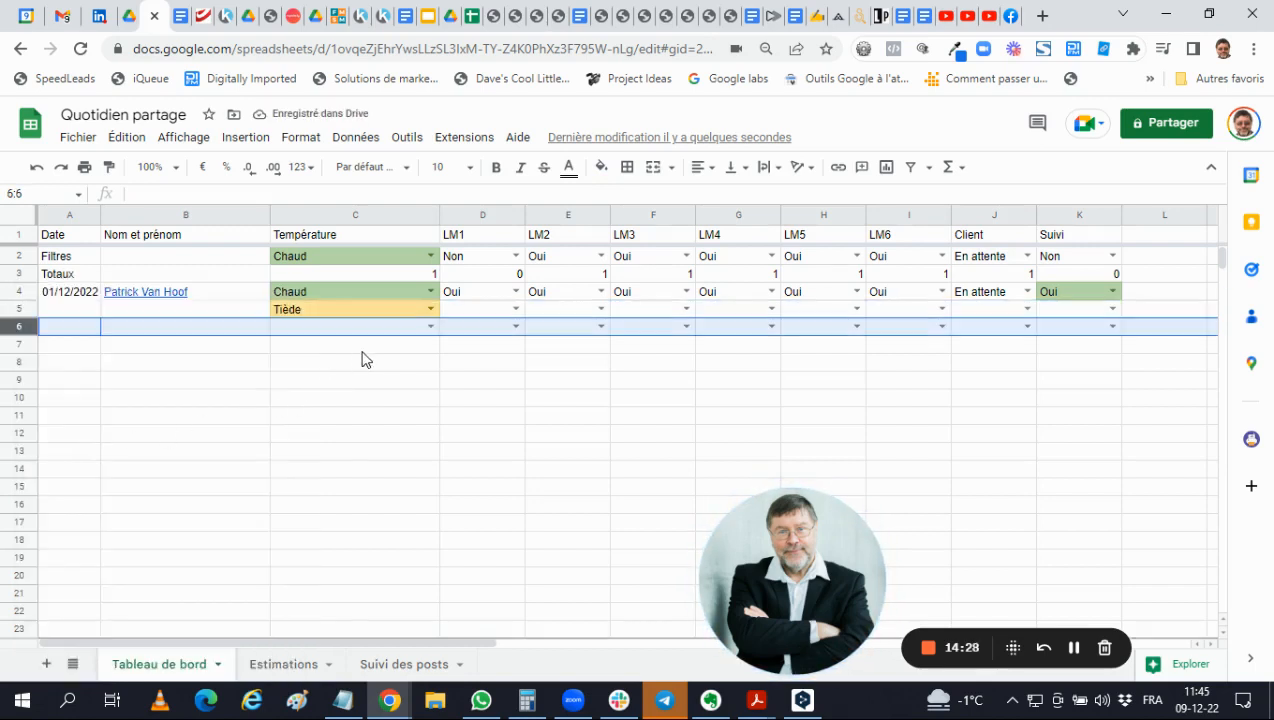
click(88, 311)
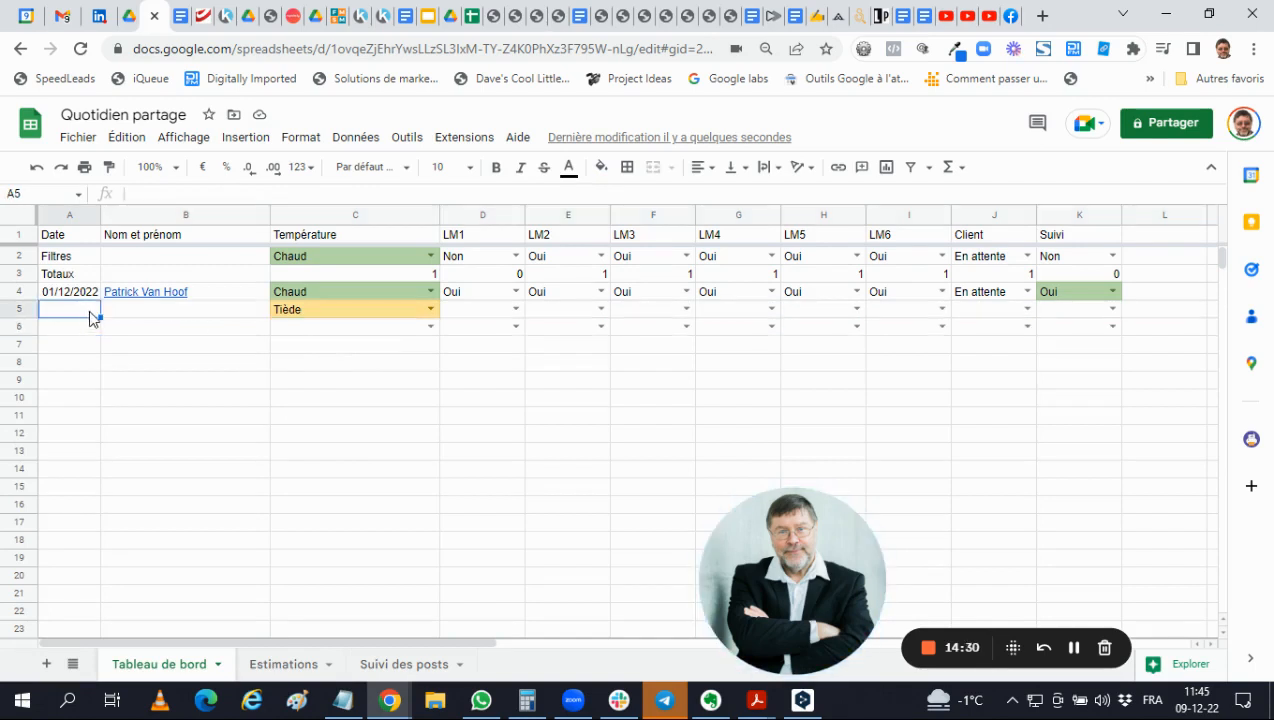
click(126, 315)
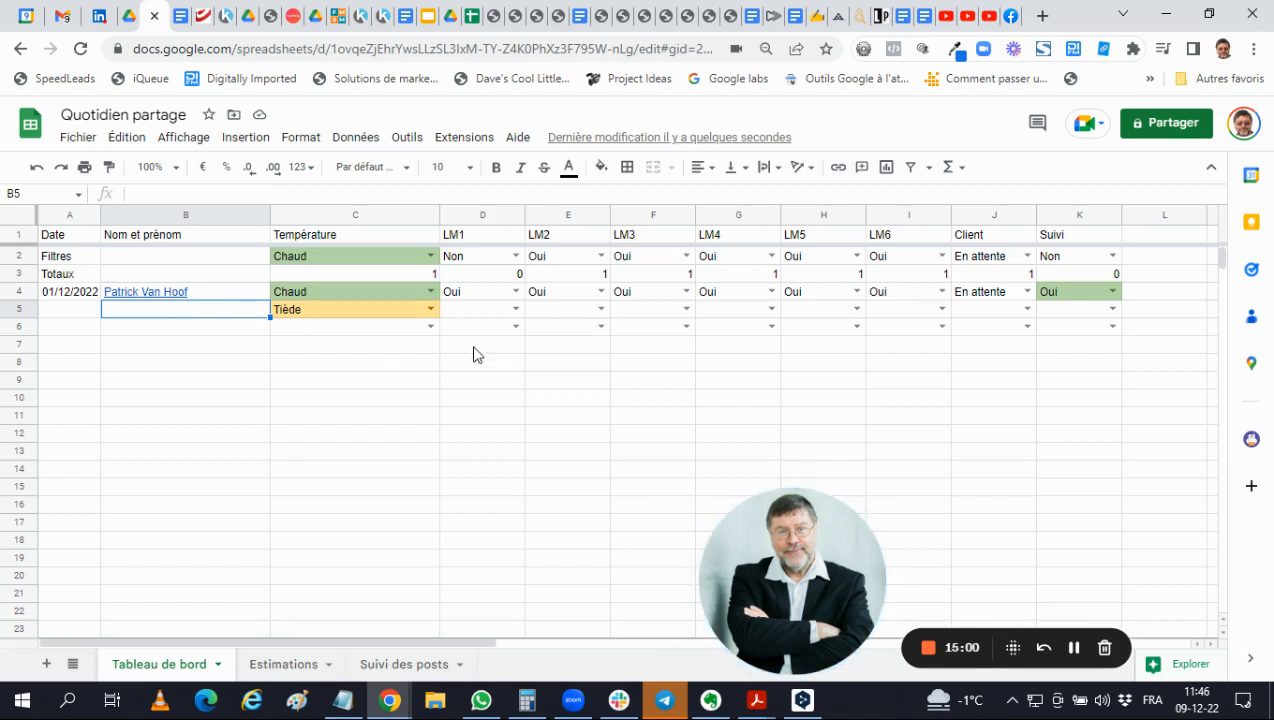
- Set the LM2 status of the contact in row 4 to En attente and return it to Oui
click(600, 289)
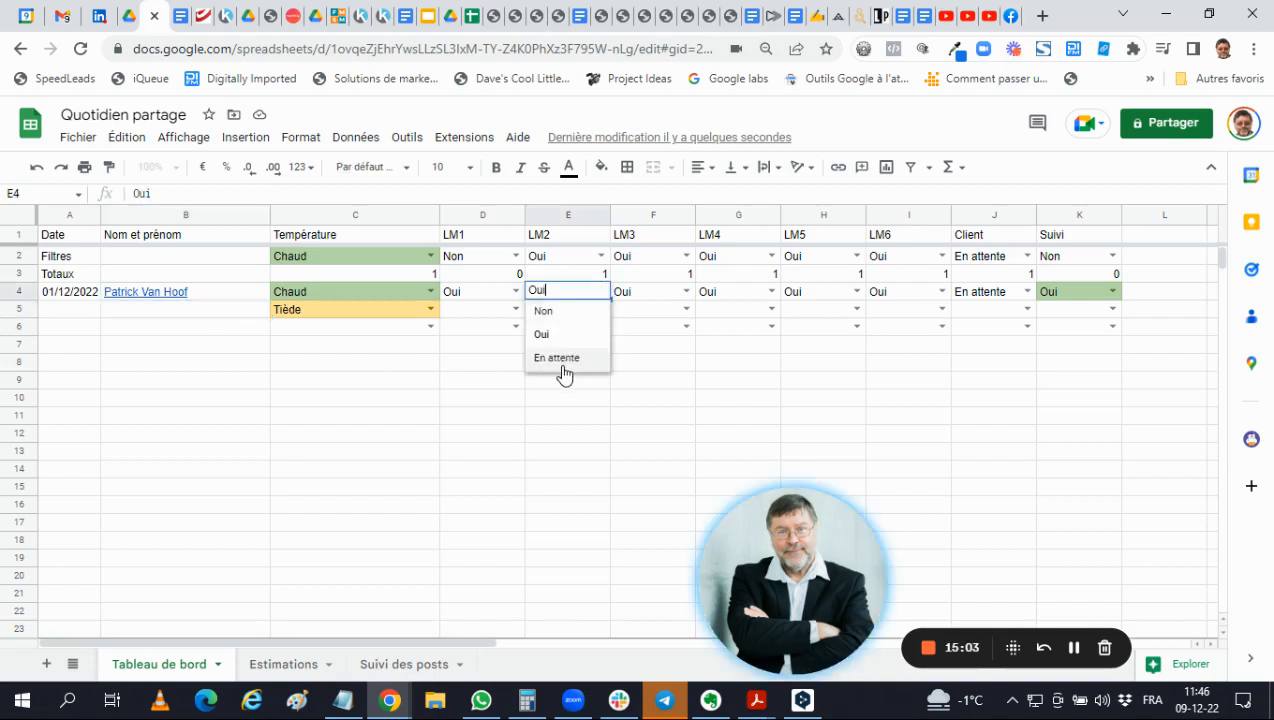
click(559, 359)
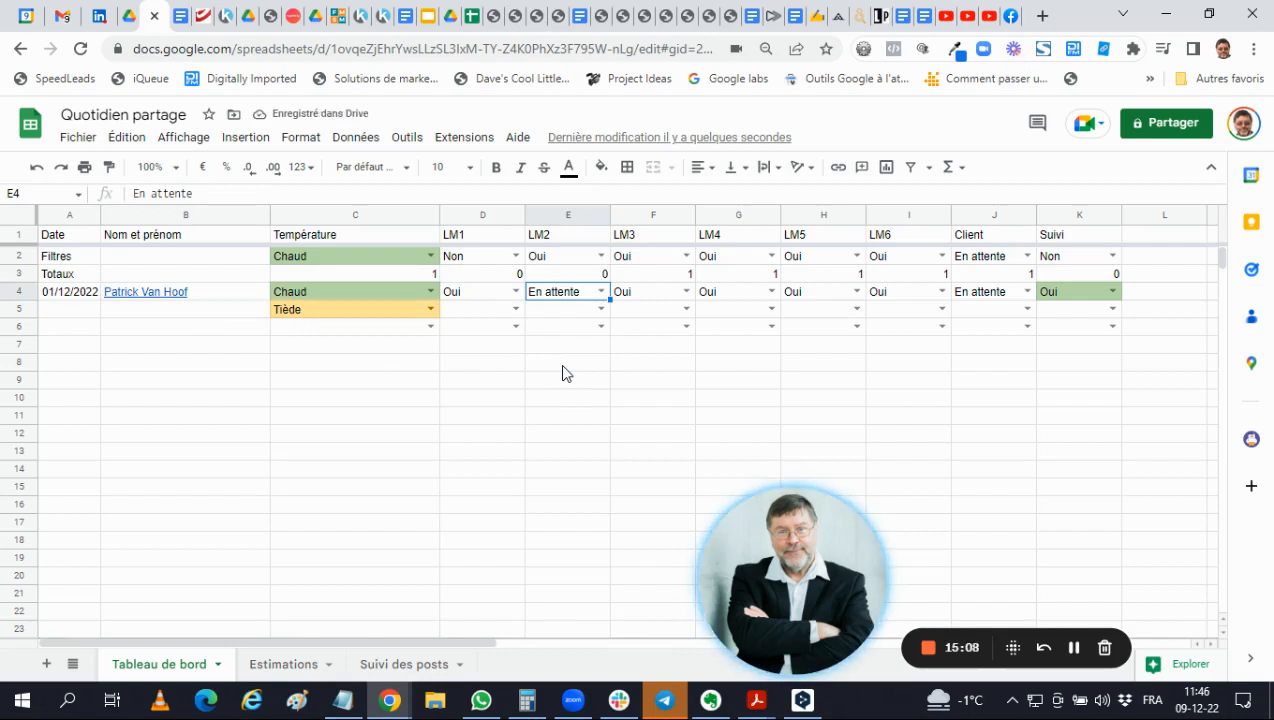
double_click(598, 291)
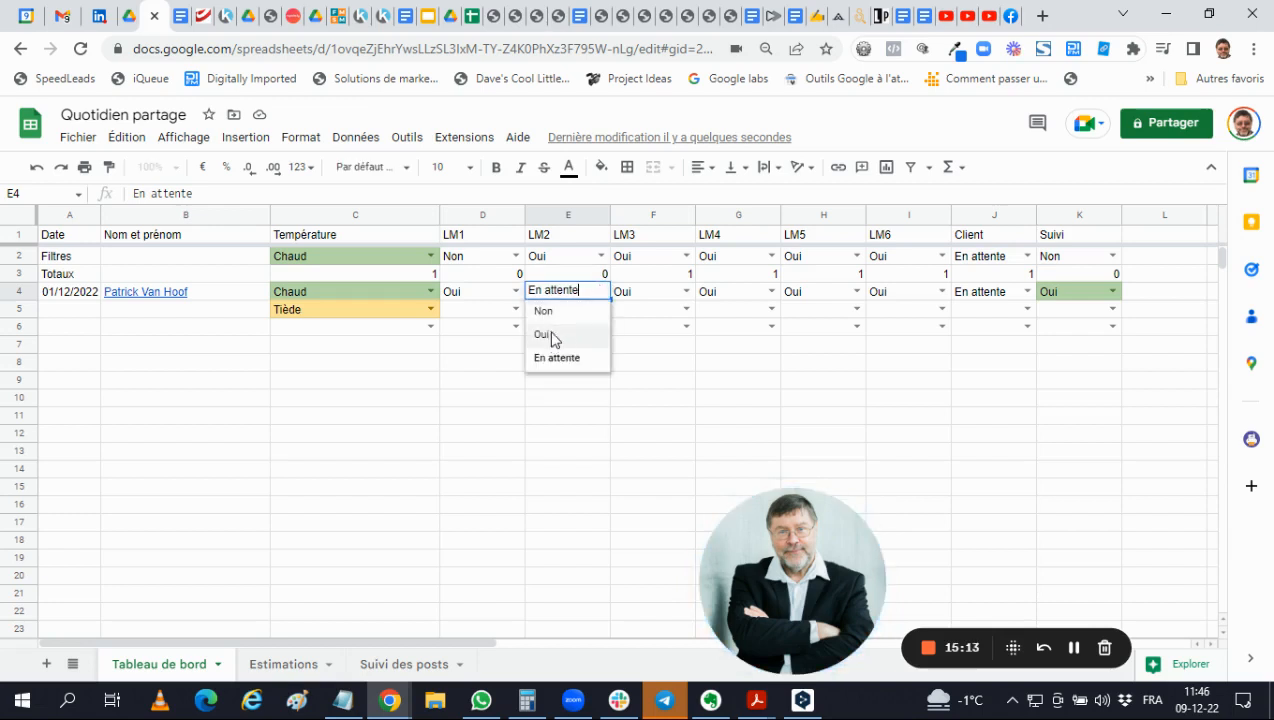
click(553, 337)
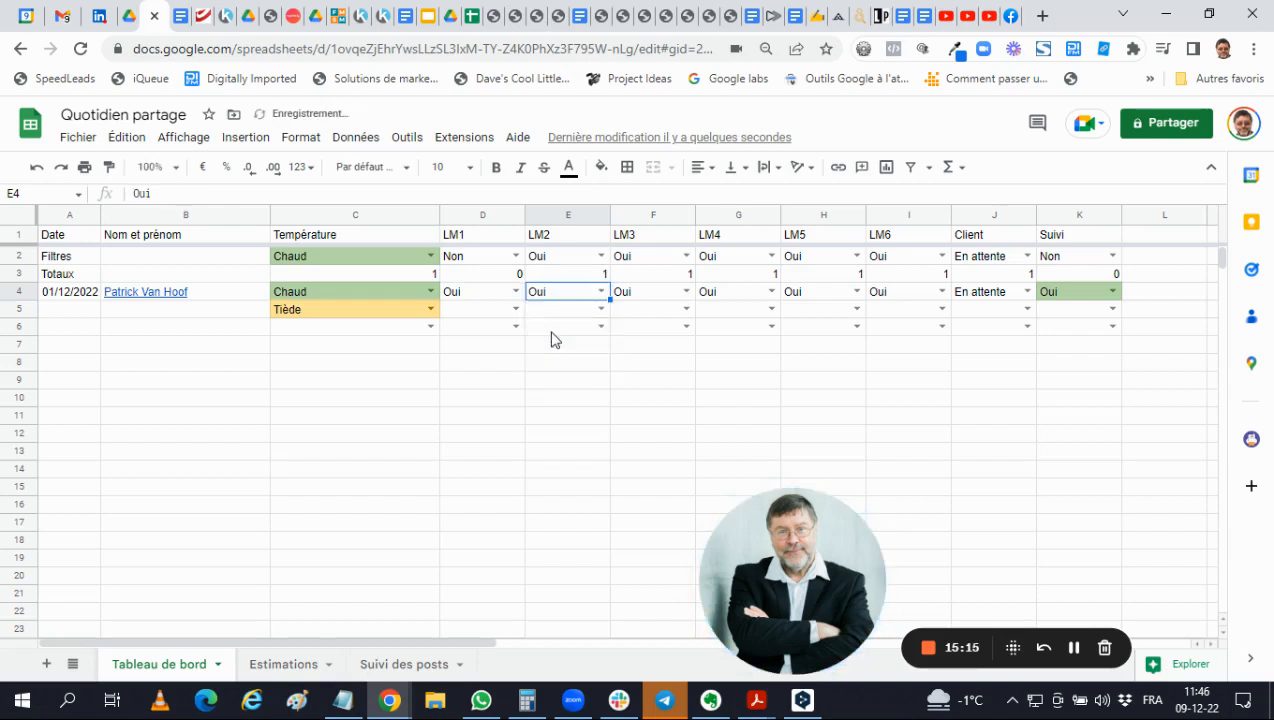
- Set the LM2 status of the contact in row 4 to Non
click(594, 296)
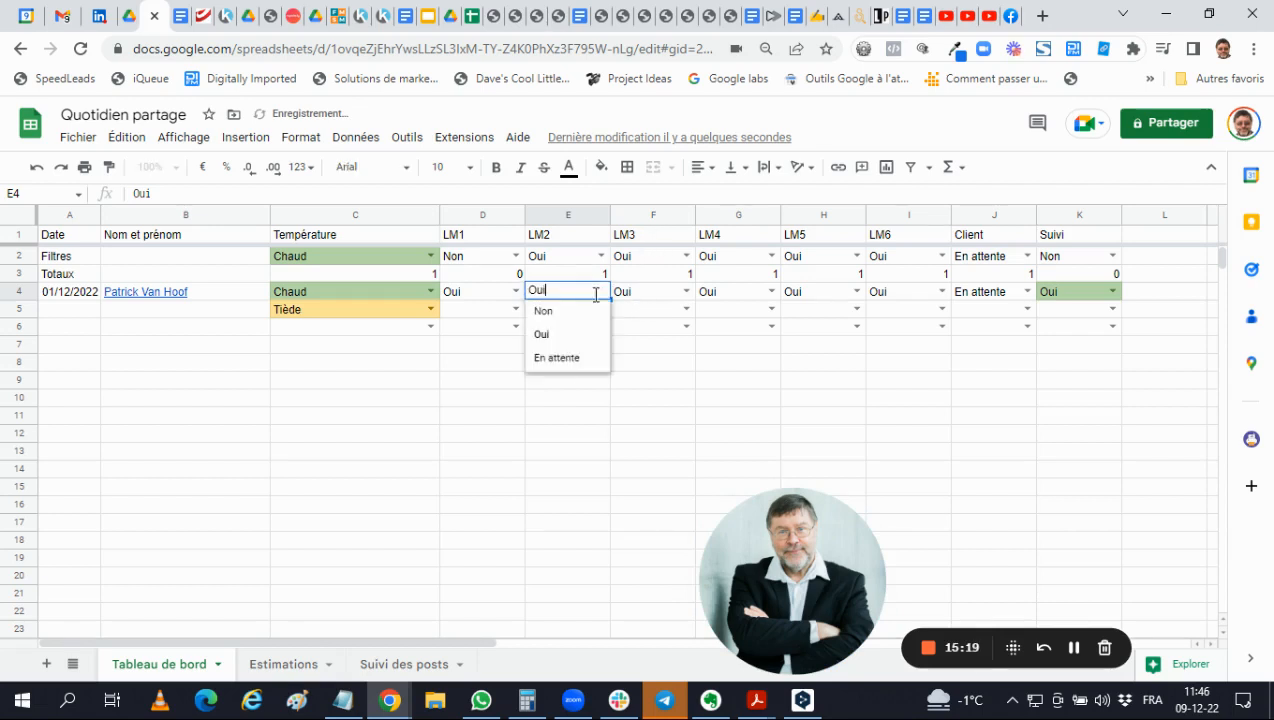
click(542, 312)
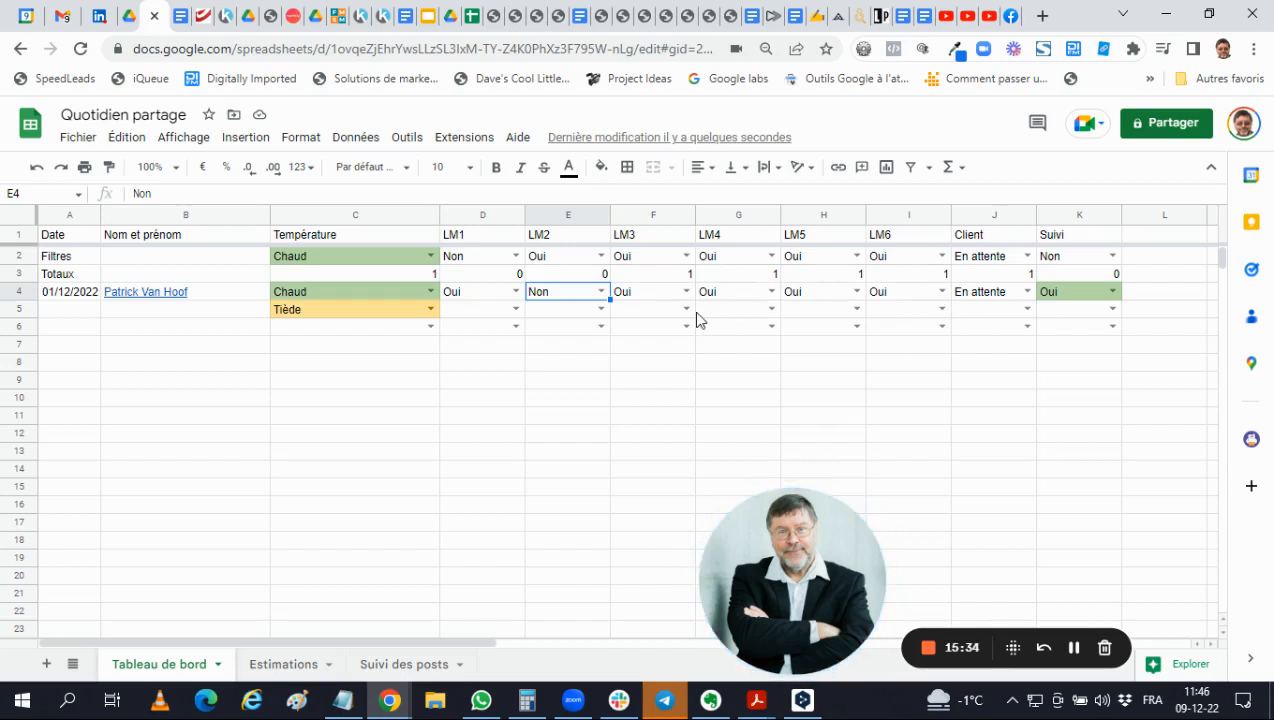
- Delete rows 5 and 6 below the contact in the Tableau de bord sheet
mouse_move(190, 291)
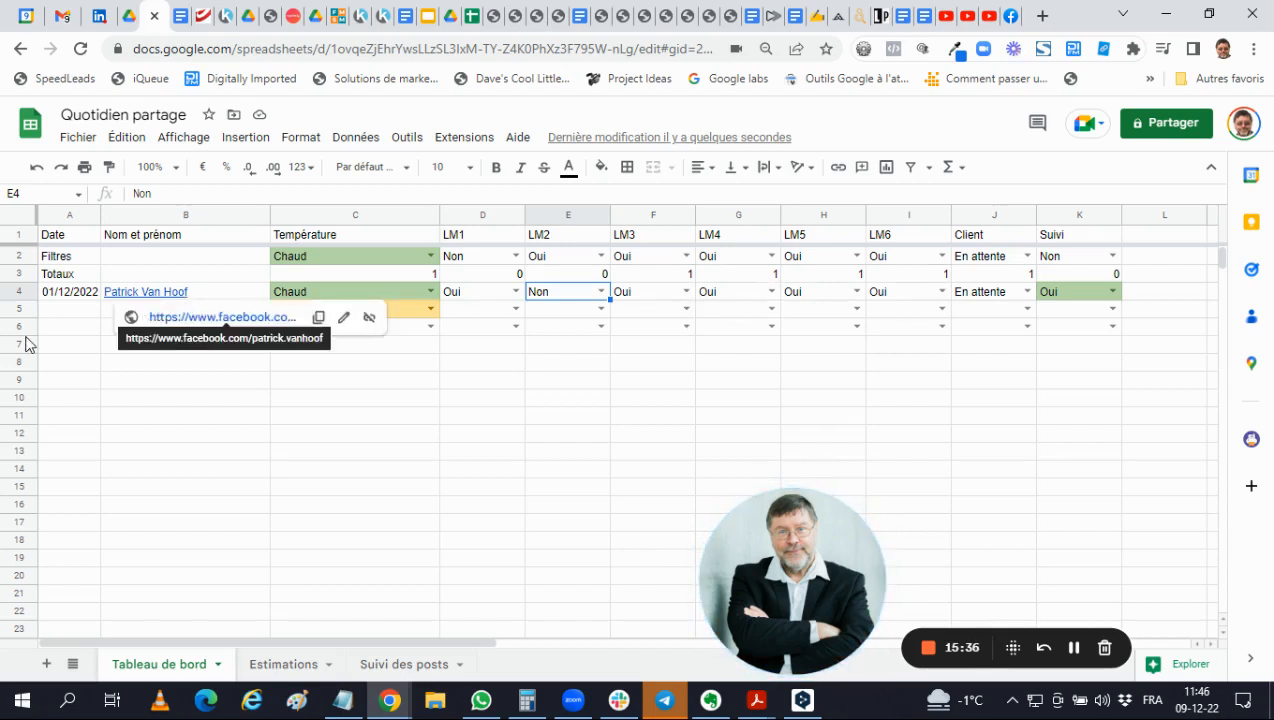
click(17, 308)
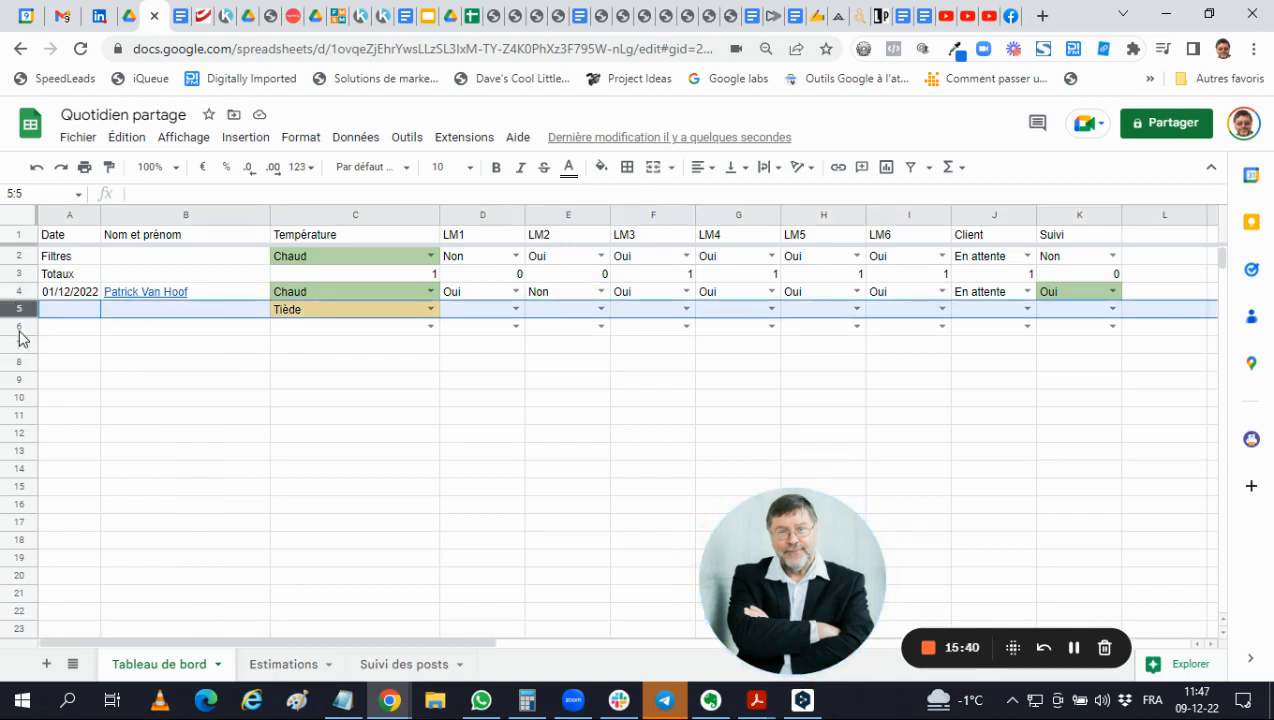
shift+click(18, 328)
right_click(18, 330)
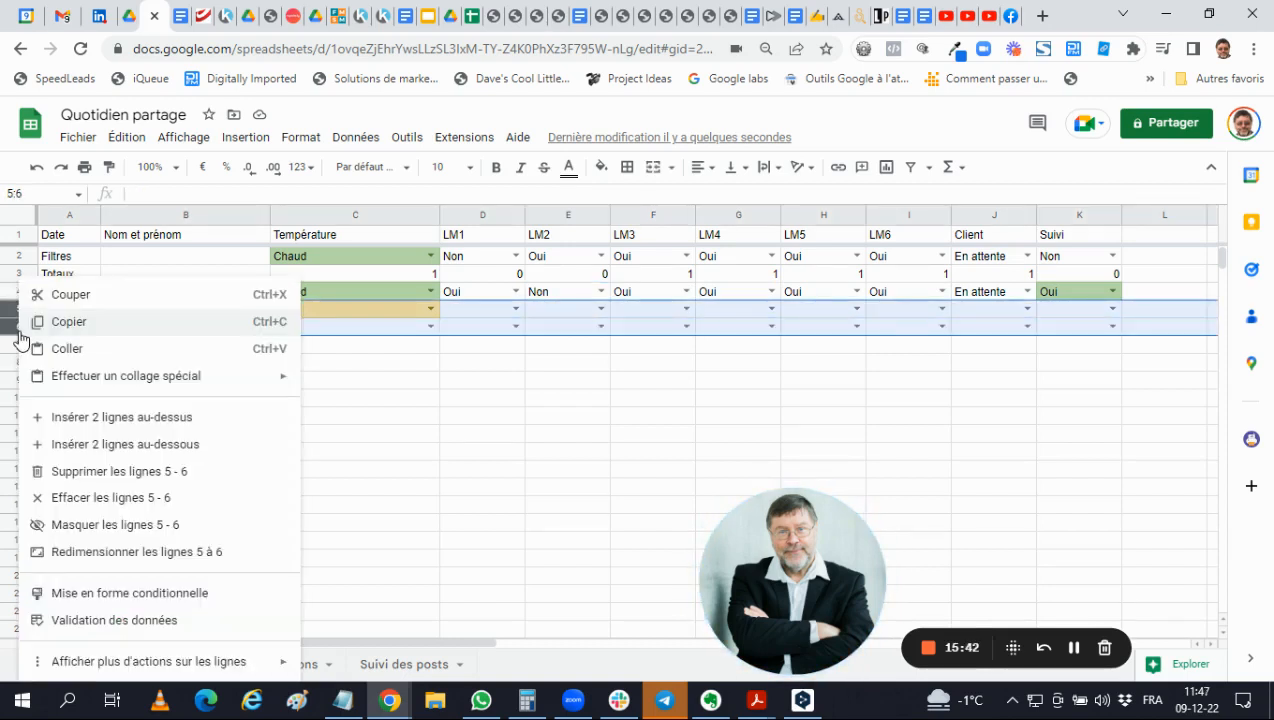
click(110, 474)
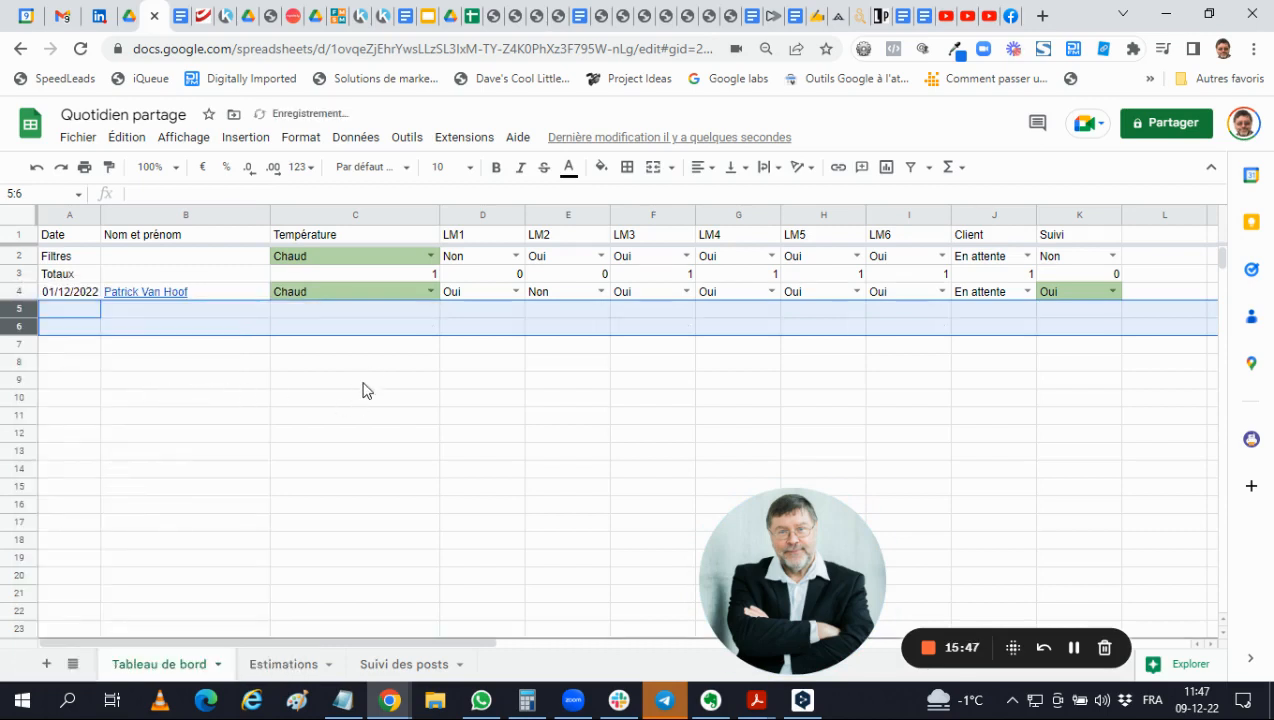
- Examine the LM1 and LM2 filters in row 2 and the formulas of their totals in row 3
click(475, 272)
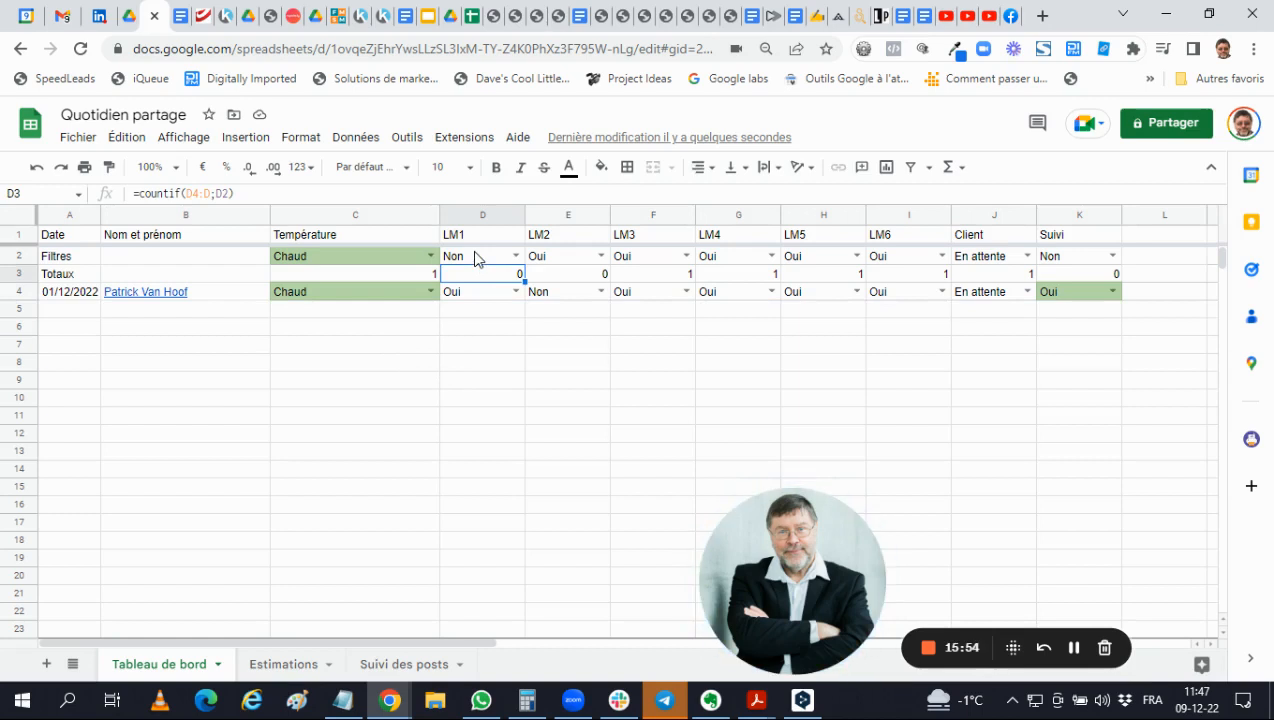
click(475, 258)
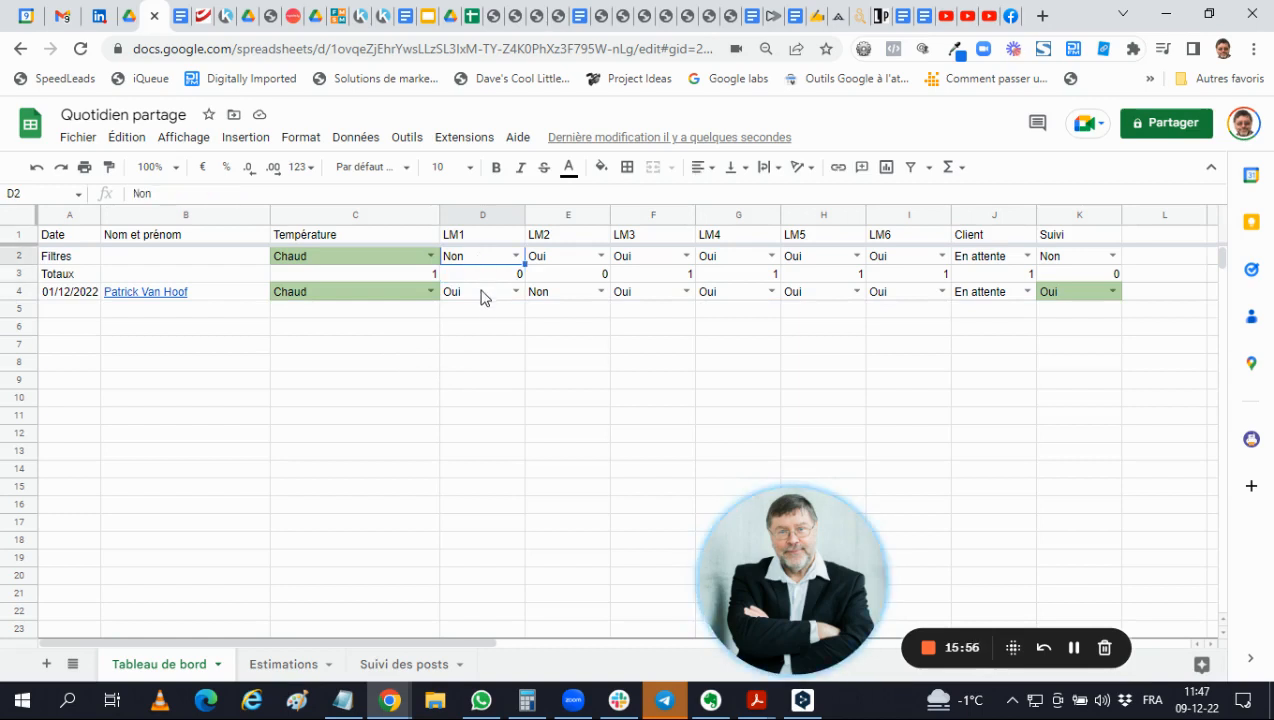
click(566, 262)
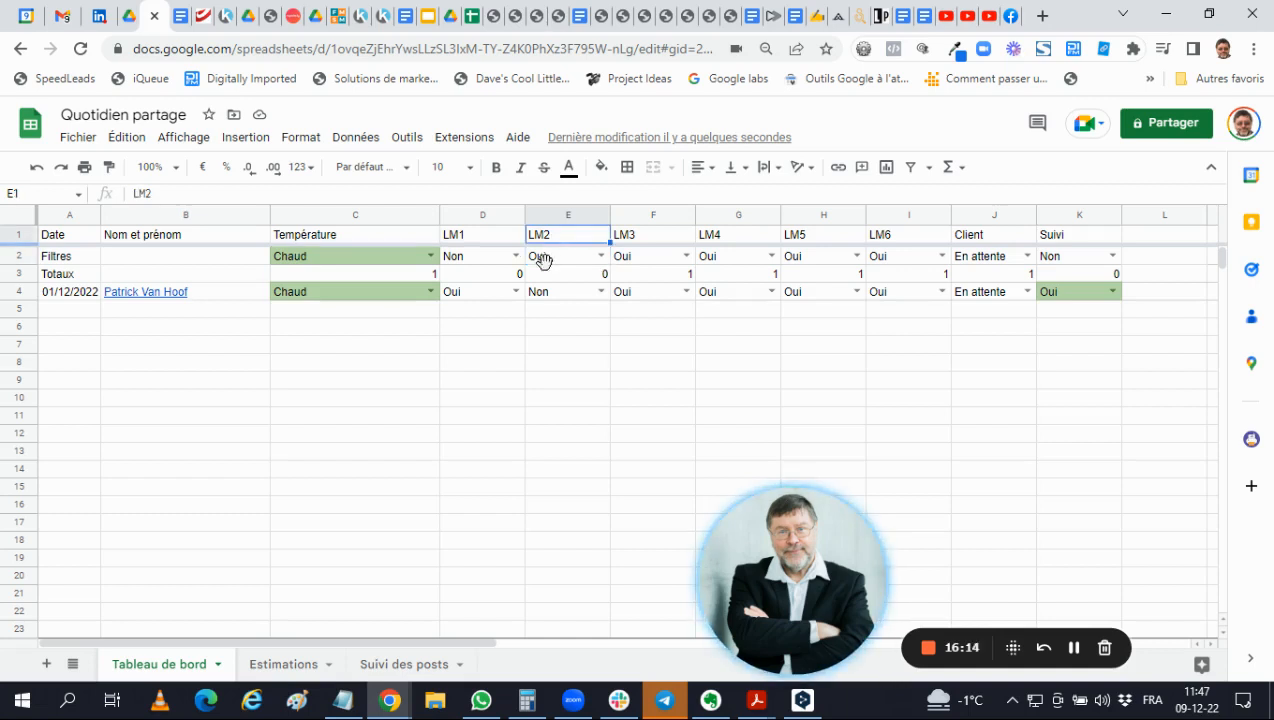
click(542, 276)
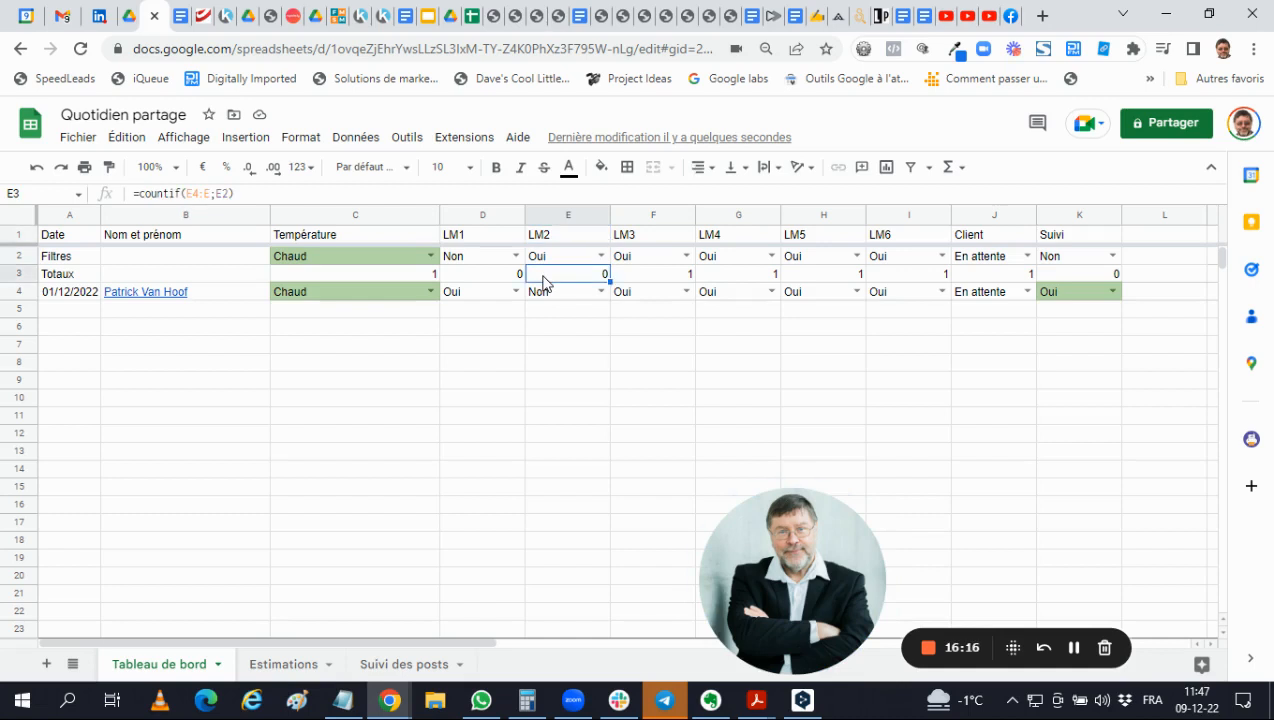